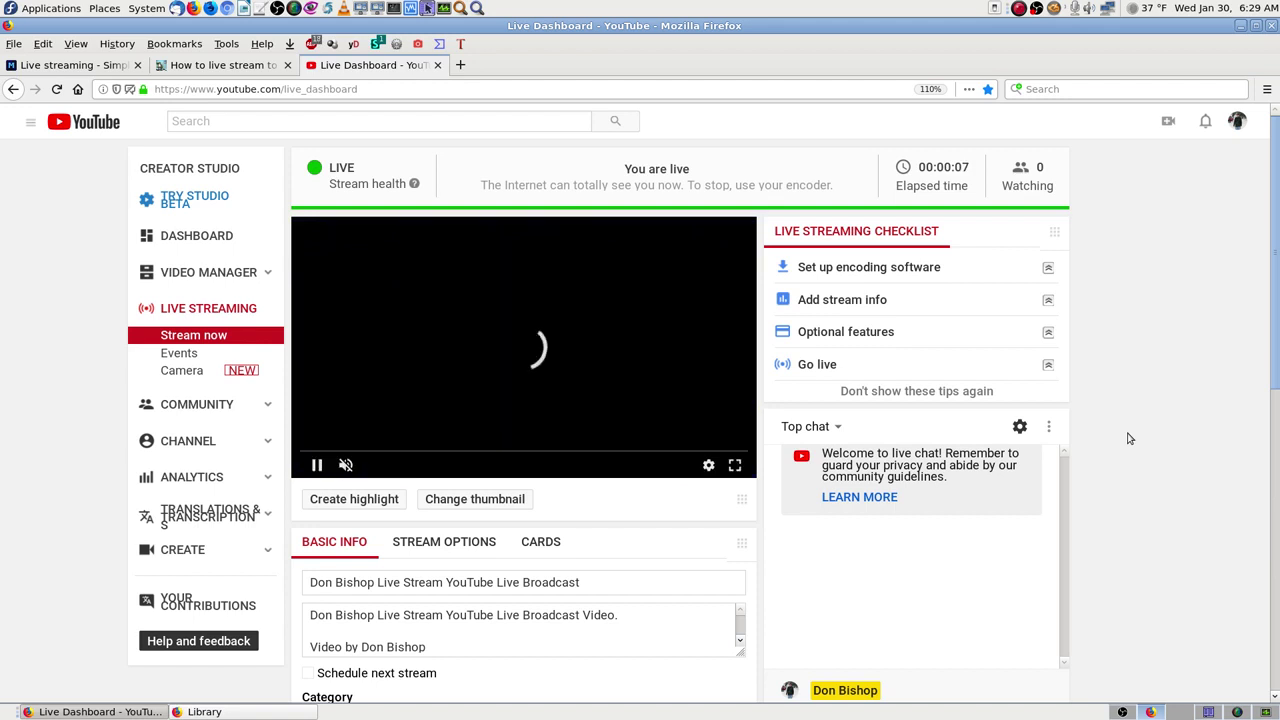
- Unmute the live stream preview briefly to check its audio, and mute it again
mouse_move(340, 455)
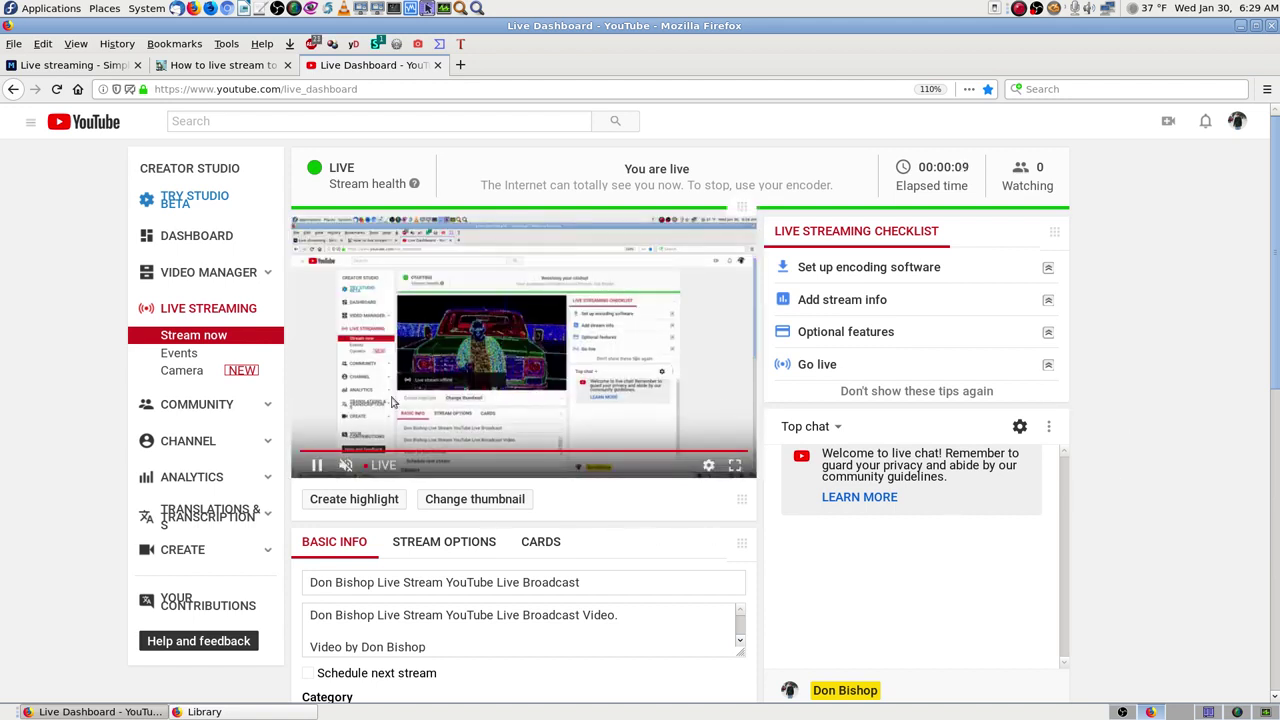
left_click(345, 465)
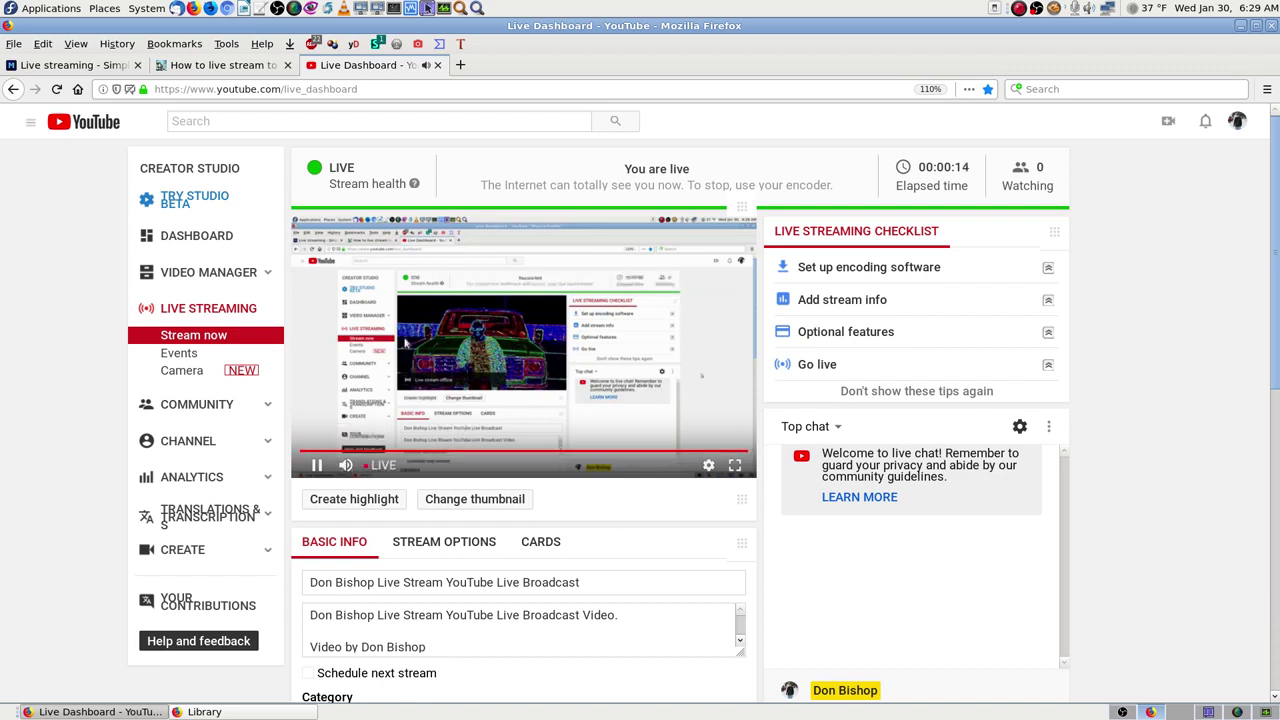
left_click(345, 465)
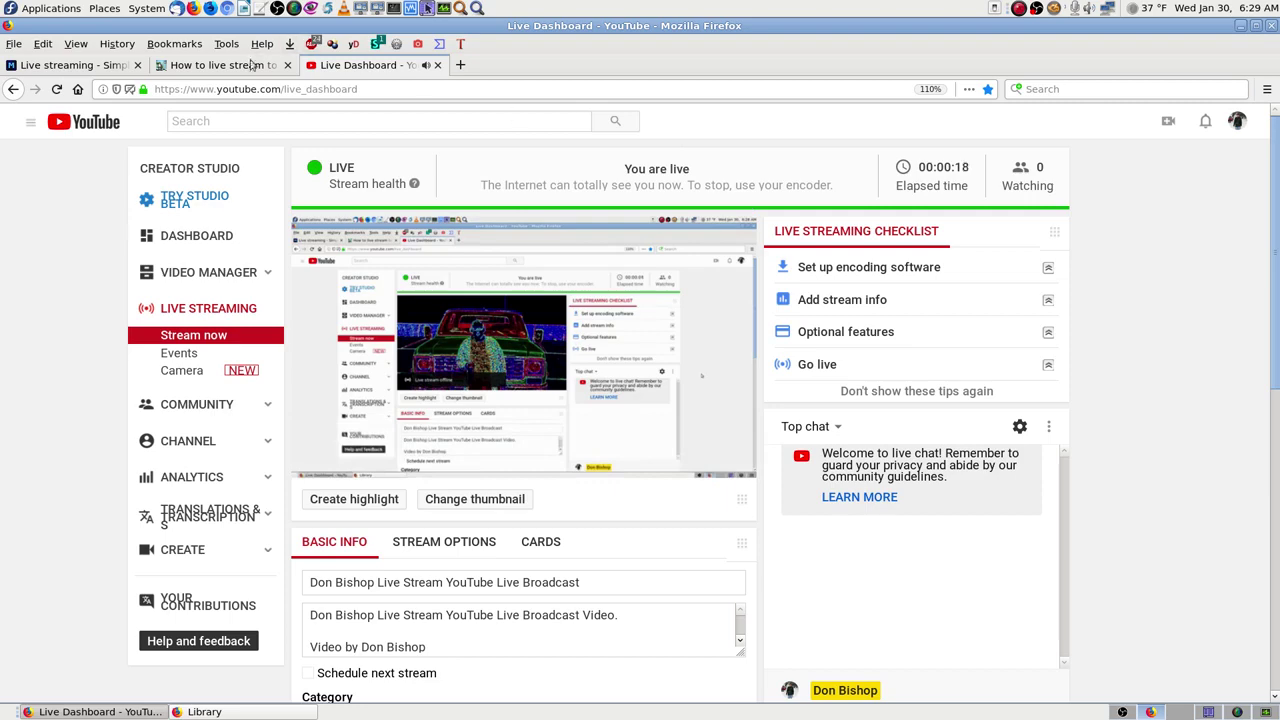
- Close the SimpleScreenRecorder live-streaming page and the "How to live stream" page, keeping only the YouTube Live Dashboard open
left_click(92, 65)
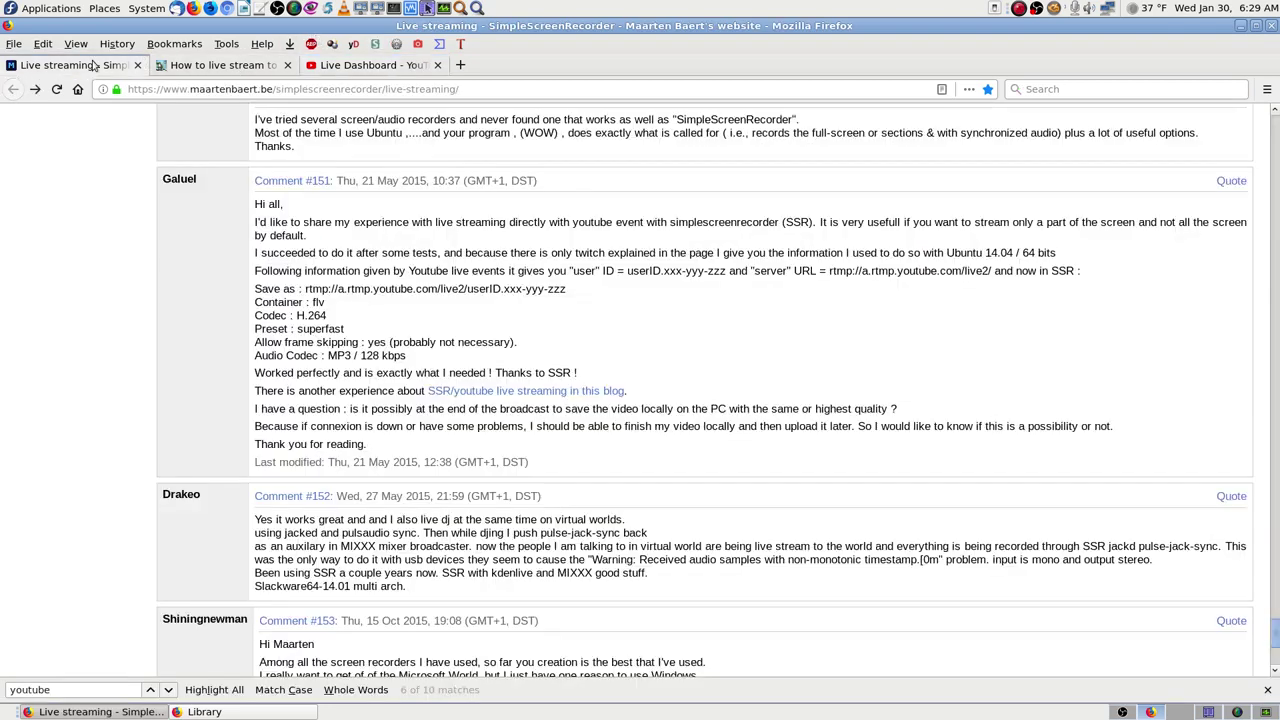
left_click(137, 65)
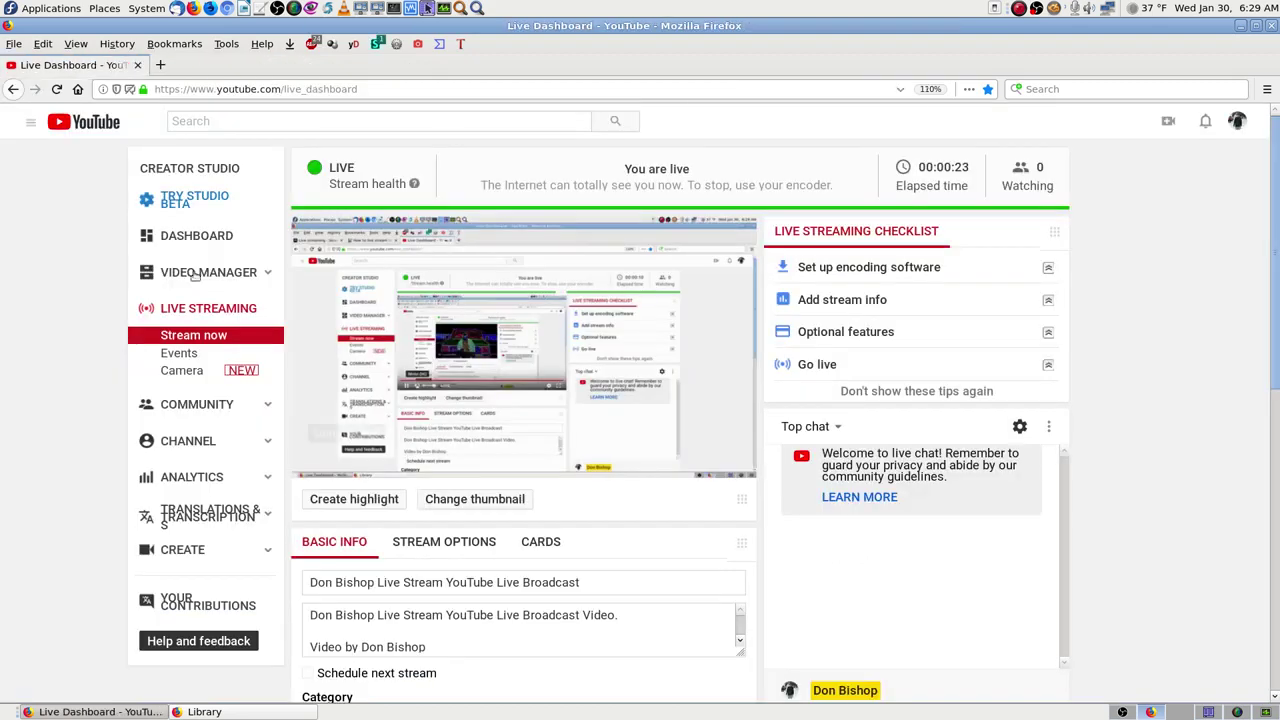
middle_click(137, 65)
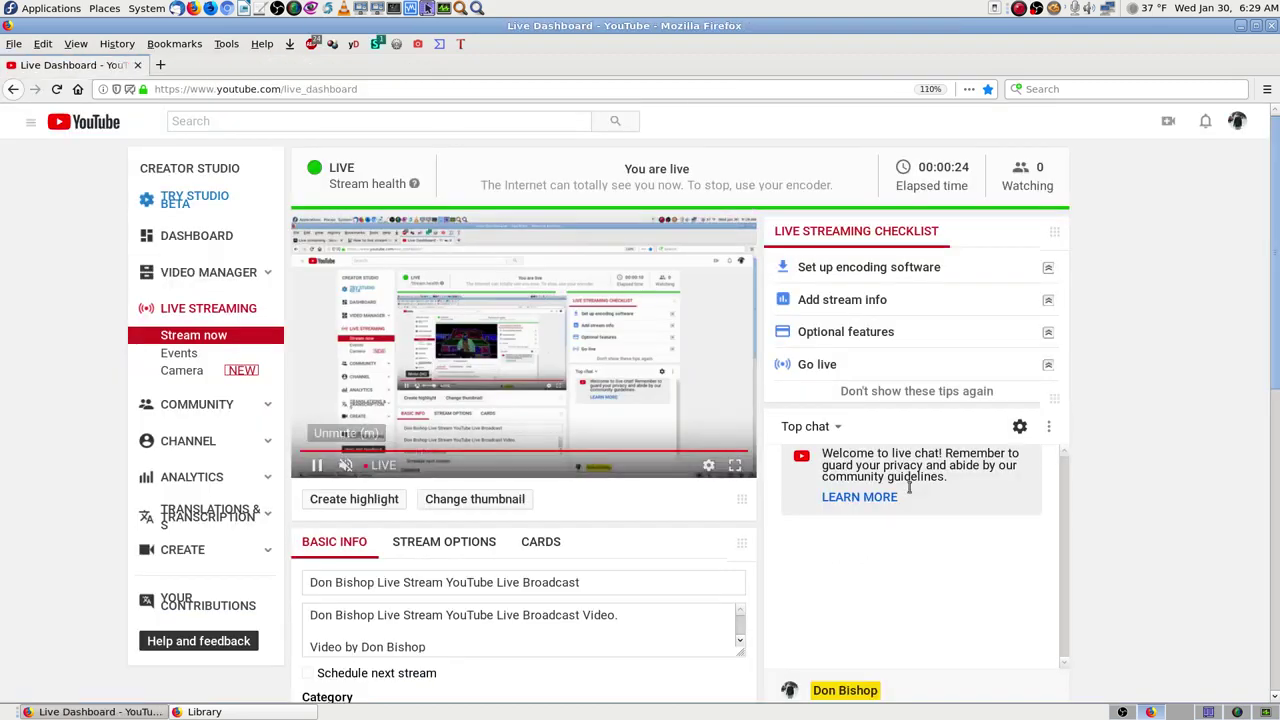
- Review the stream's basic info and encoder setup on the dashboard, and pause the live preview
scroll(1194, 543, "down", 2)
scroll(1200, 530, "up", 2)
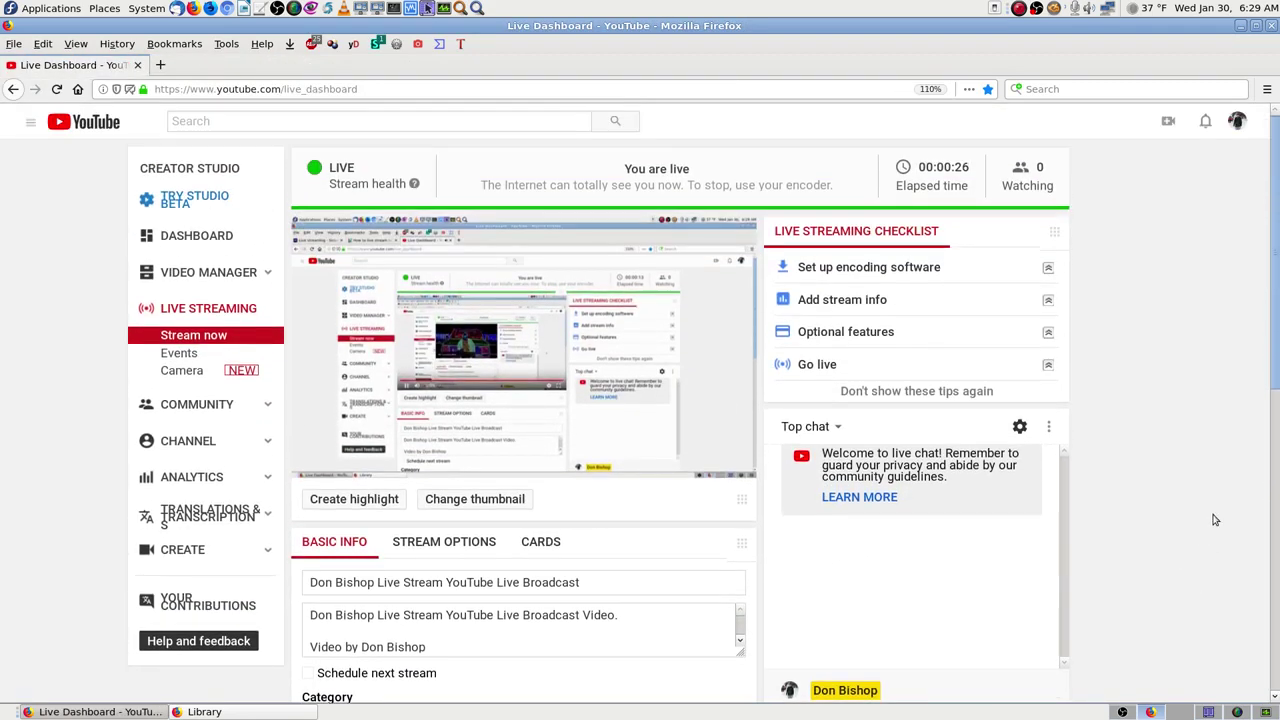
scroll(1265, 414, "down", 6)
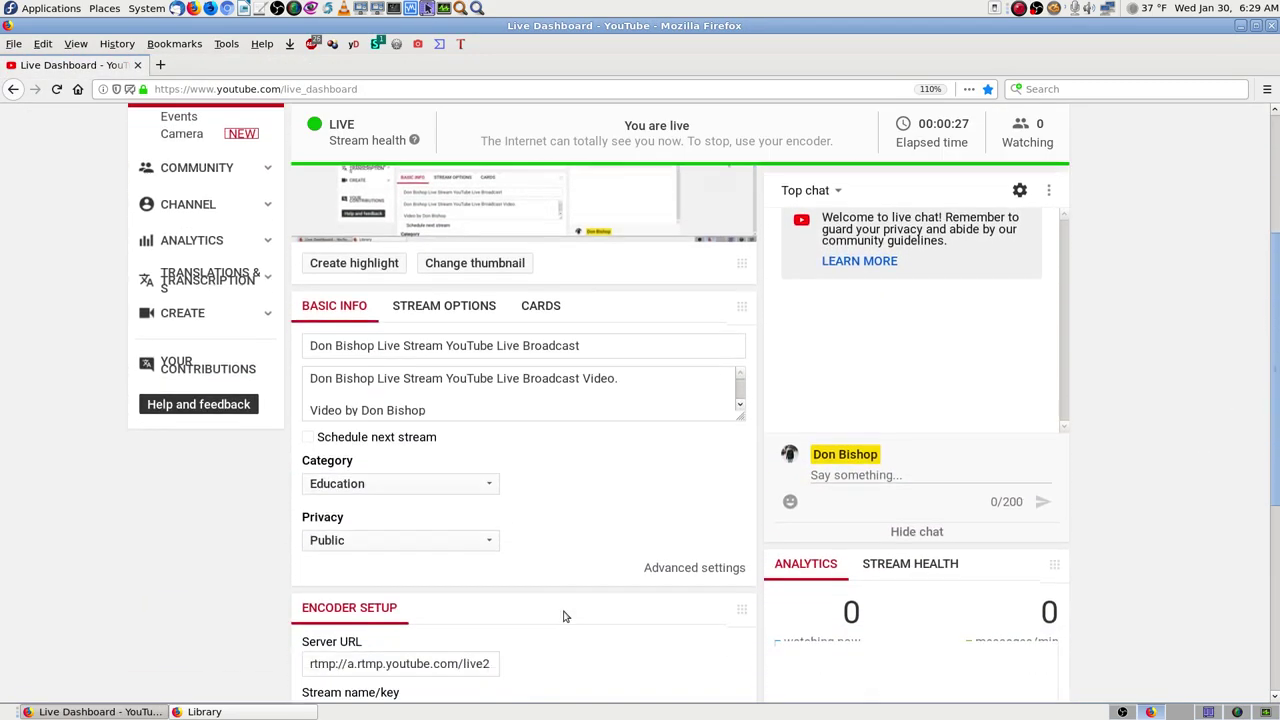
scroll(586, 591, "up", 1)
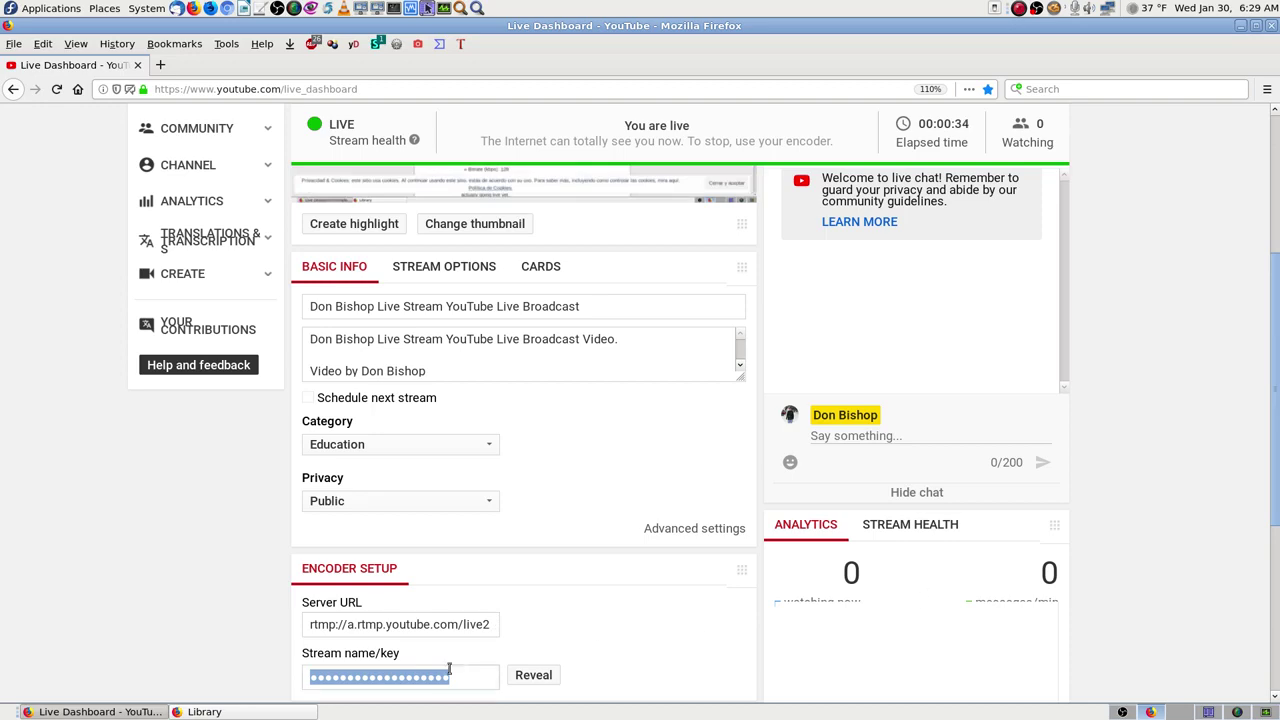
scroll(1185, 510, "up", 5)
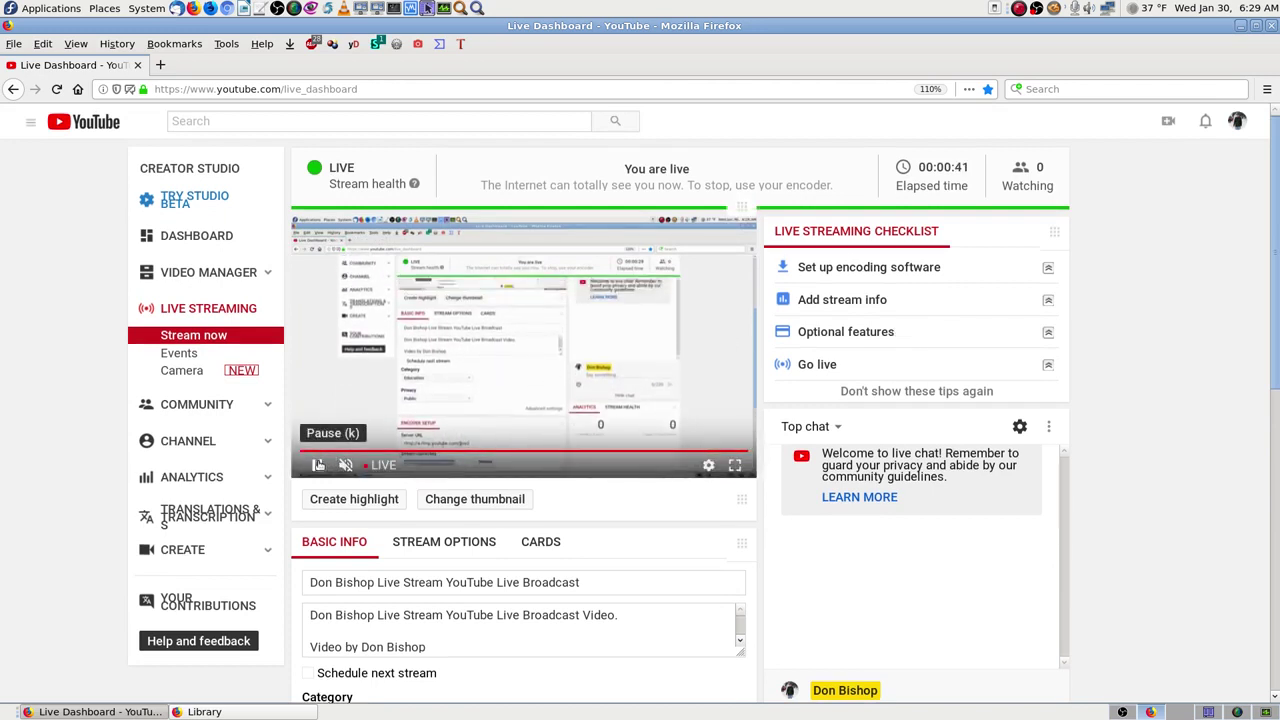
left_click(315, 465)
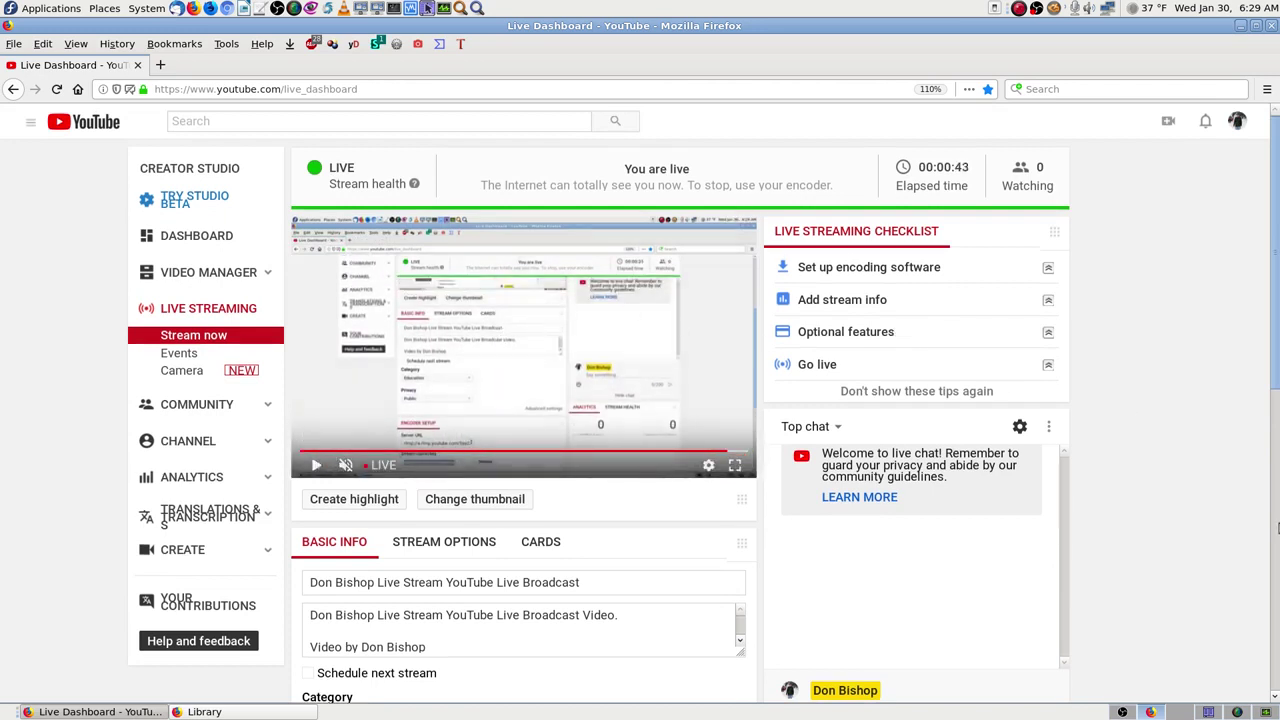
- Check the running recording in SimpleScreenRecorder, and compare the CPU usage of simplescreenrecorder and obs in System Monitor
left_click(1237, 711)
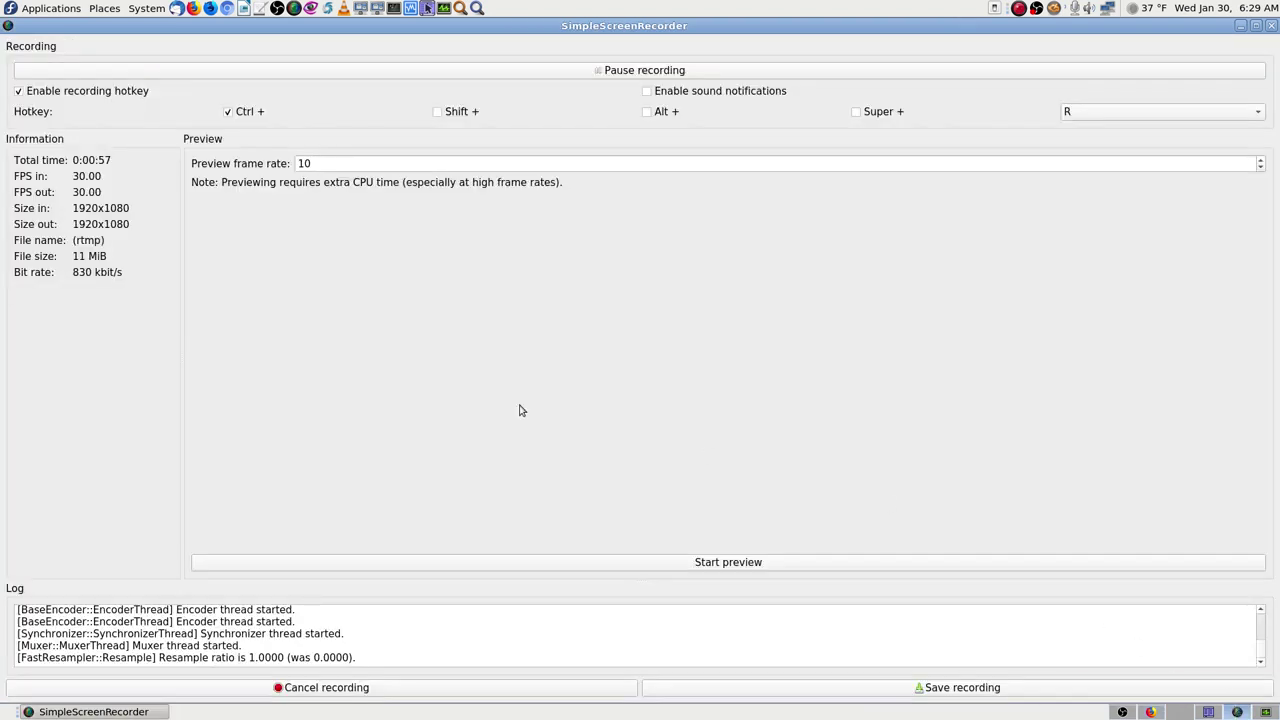
left_click(1266, 711)
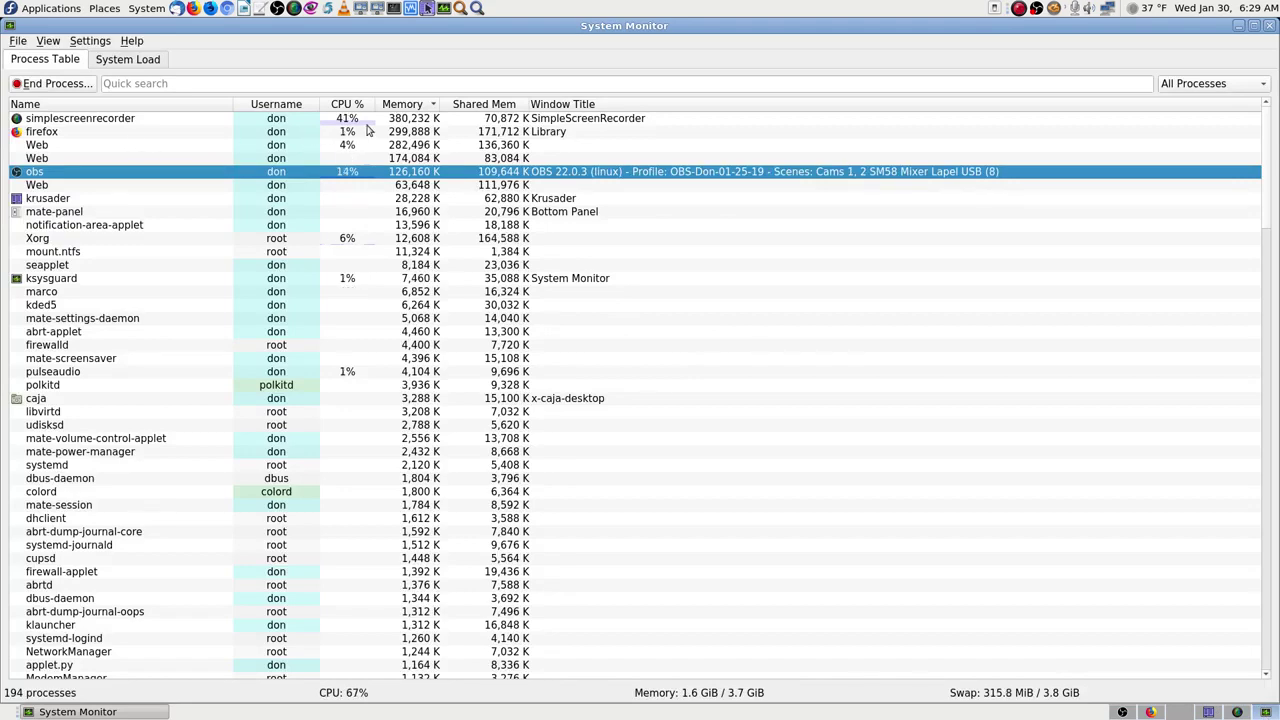
mouse_move(372, 124)
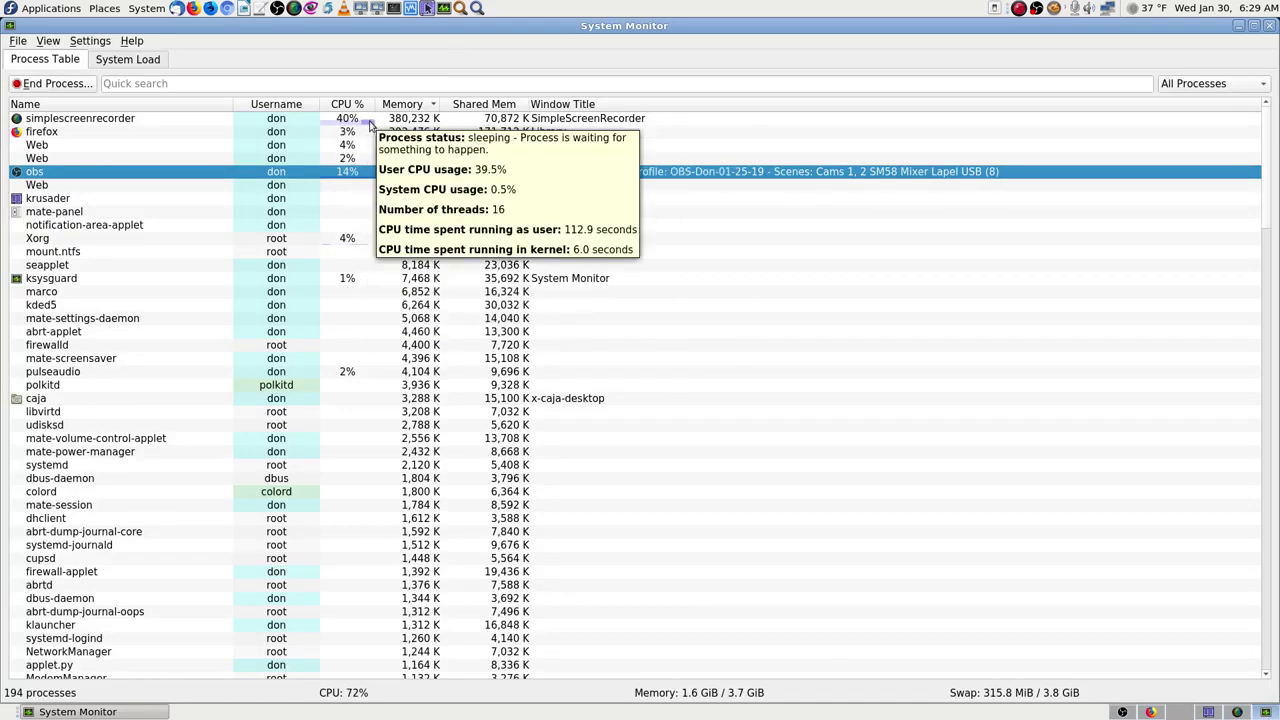
mouse_move(352, 171)
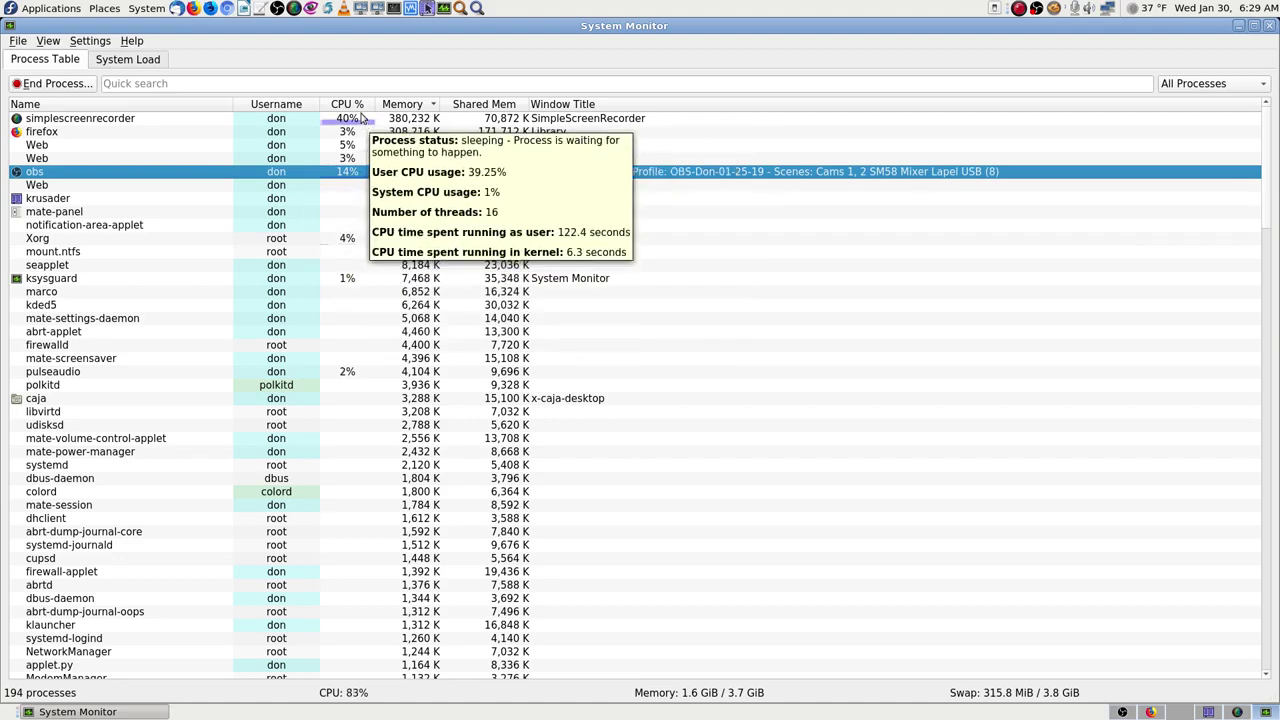
left_click(372, 119)
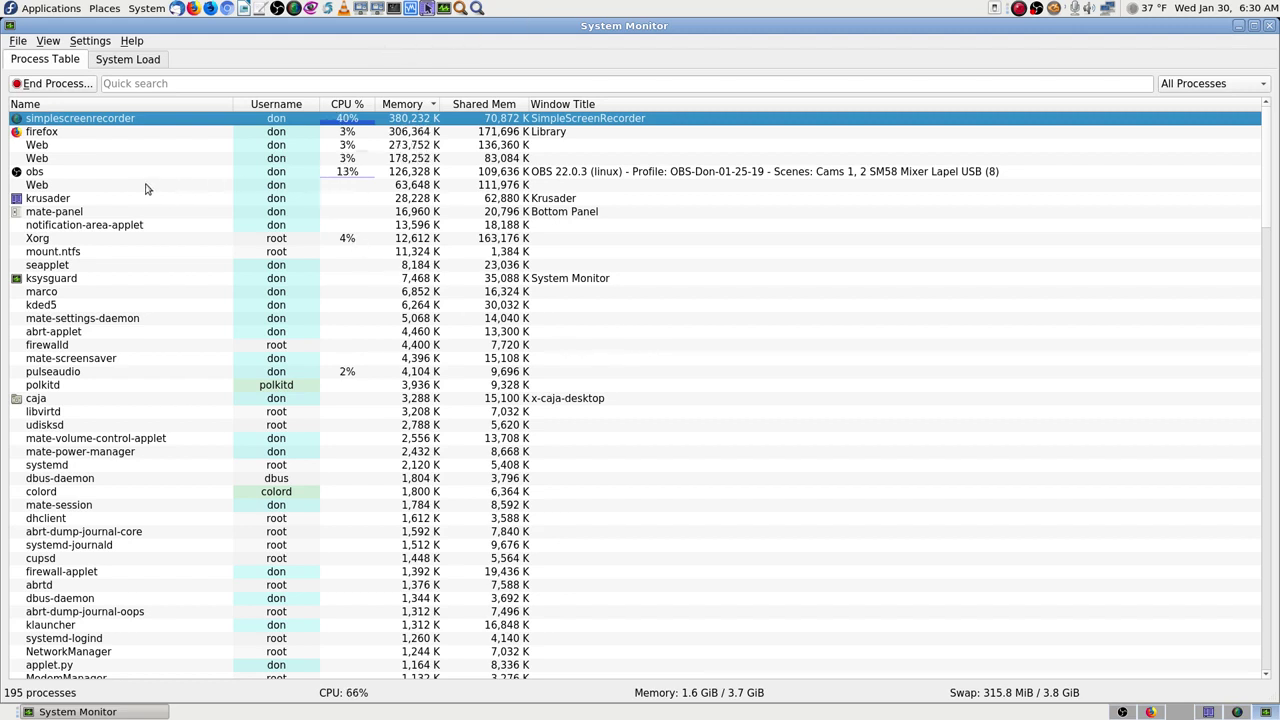
mouse_move(355, 177)
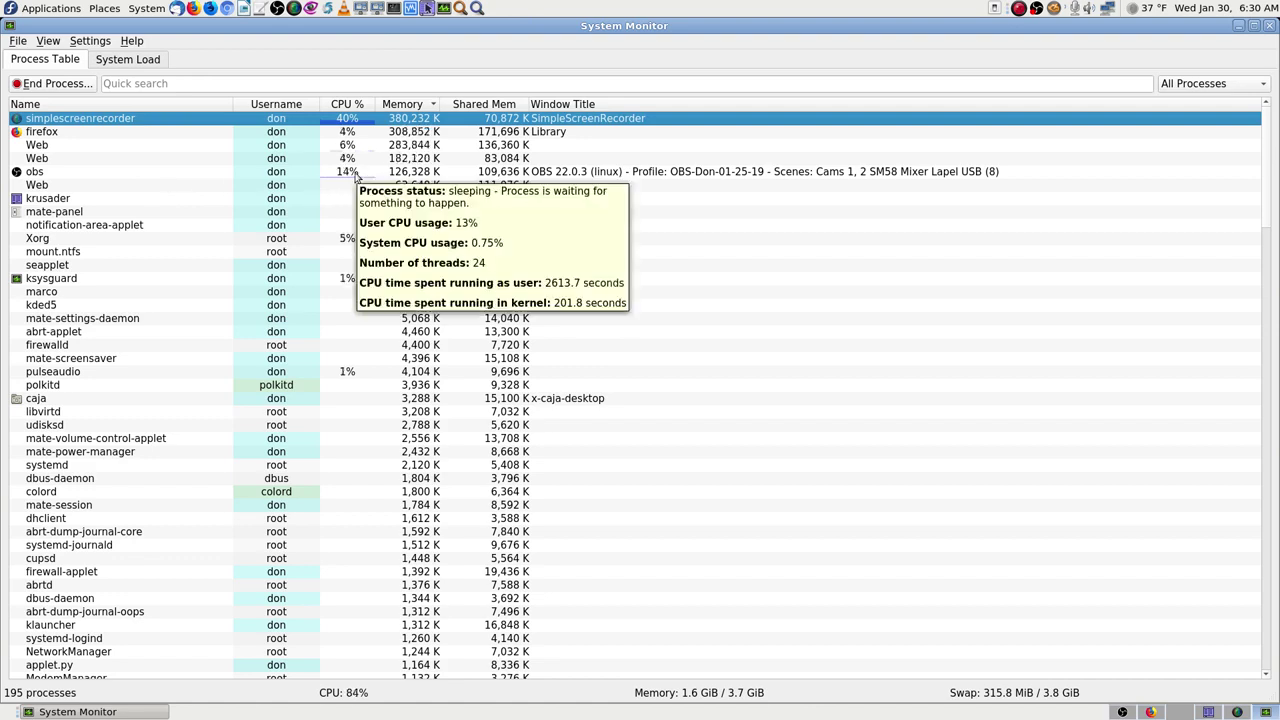
mouse_move(392, 163)
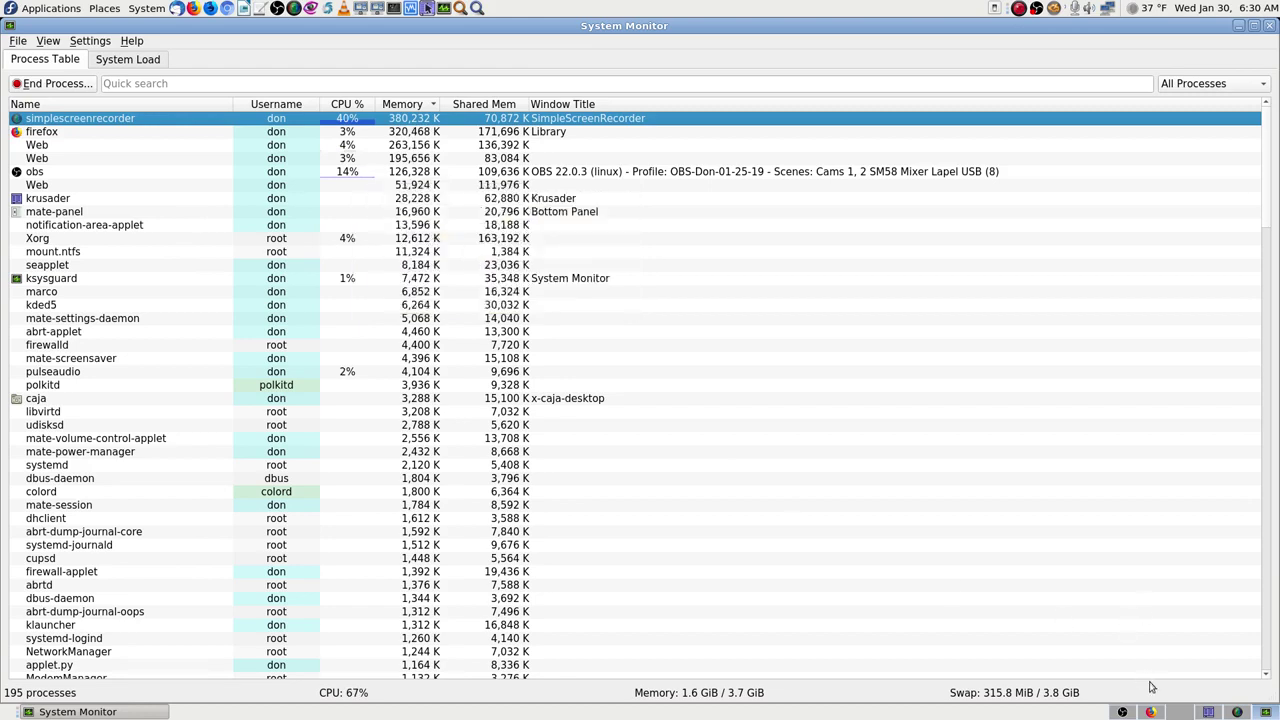
- Glance at the video folder in Krusader, and resume the dashboard's stream preview in Firefox, skipping forward toward the live point
left_click(1209, 711)
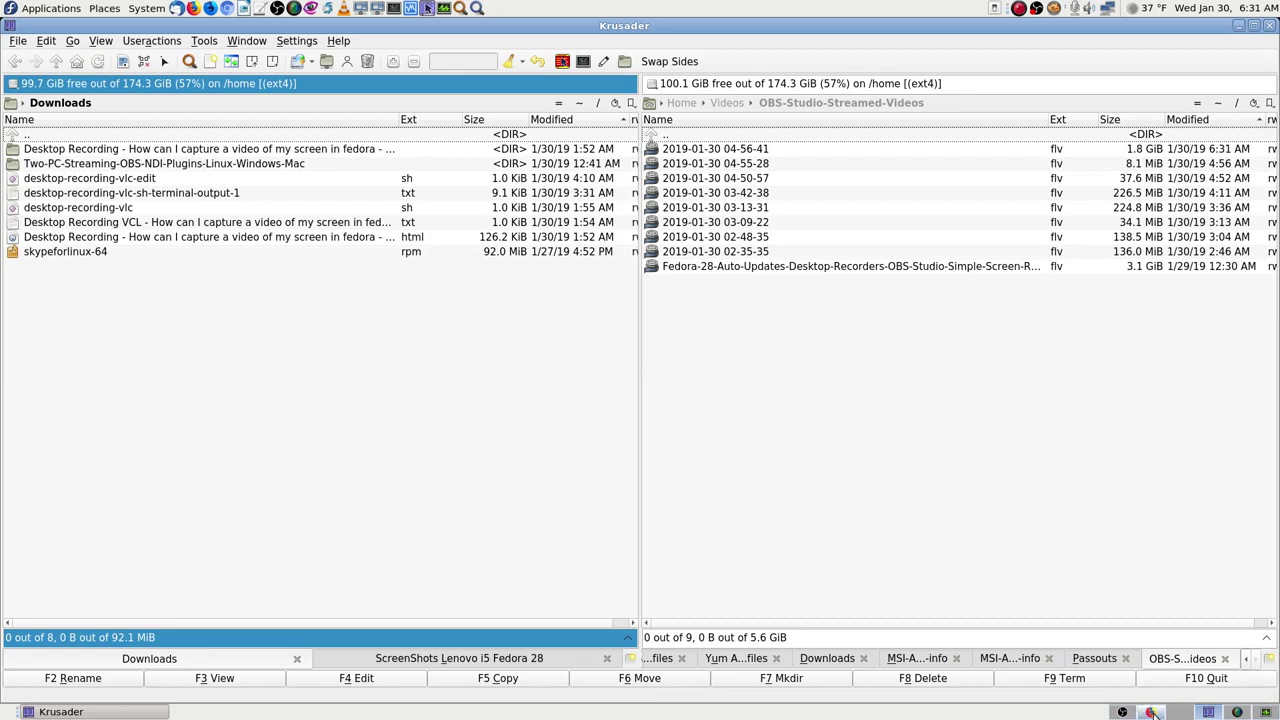
left_click(1152, 712)
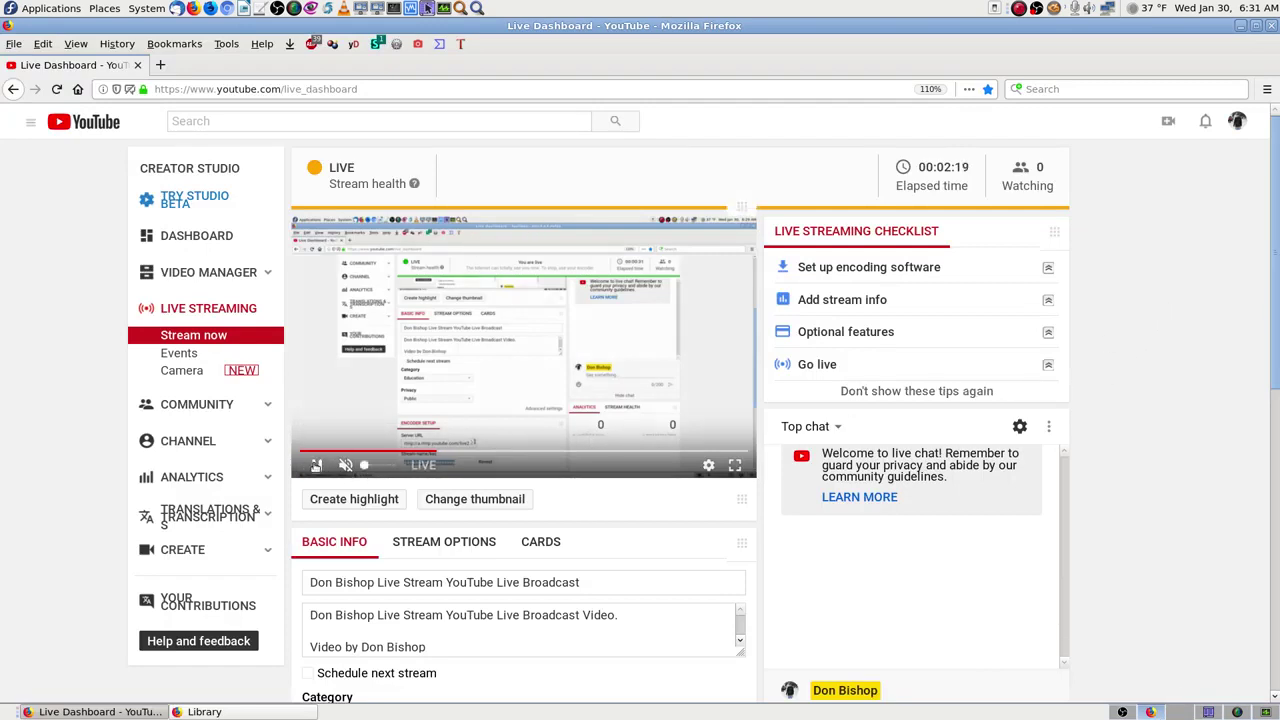
left_click(316, 465)
left_click(500, 451)
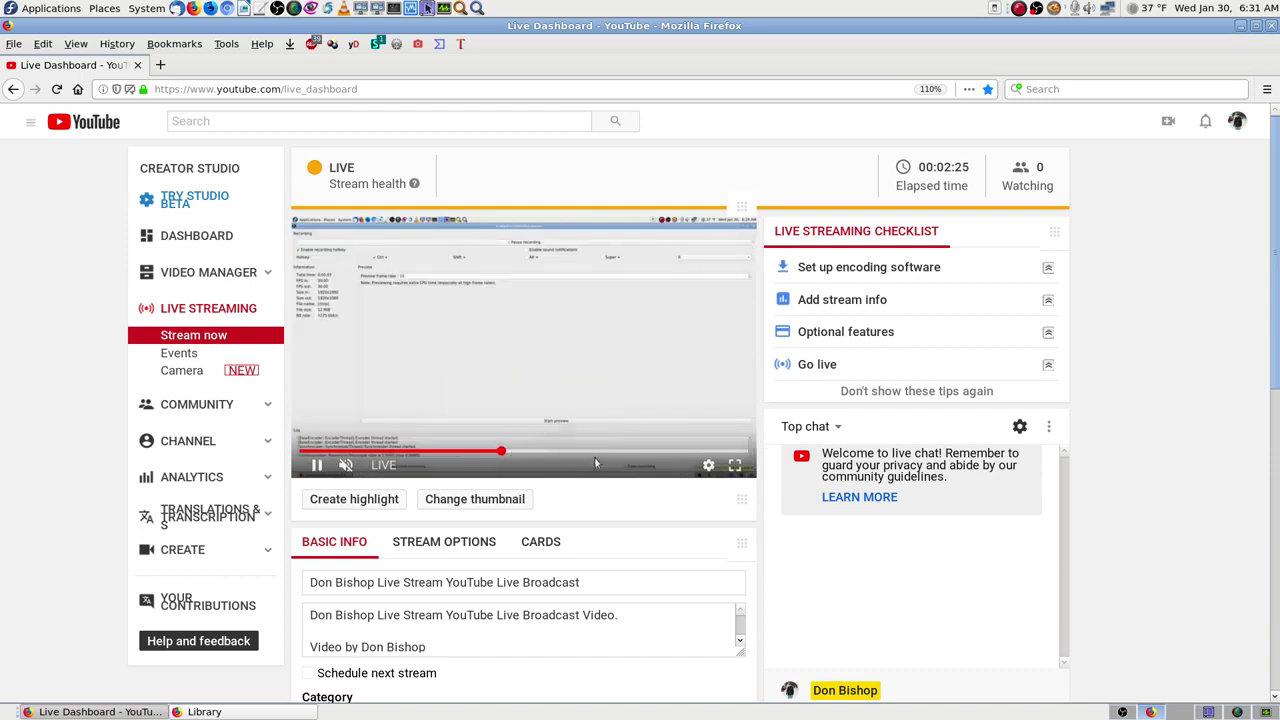
left_click(595, 460)
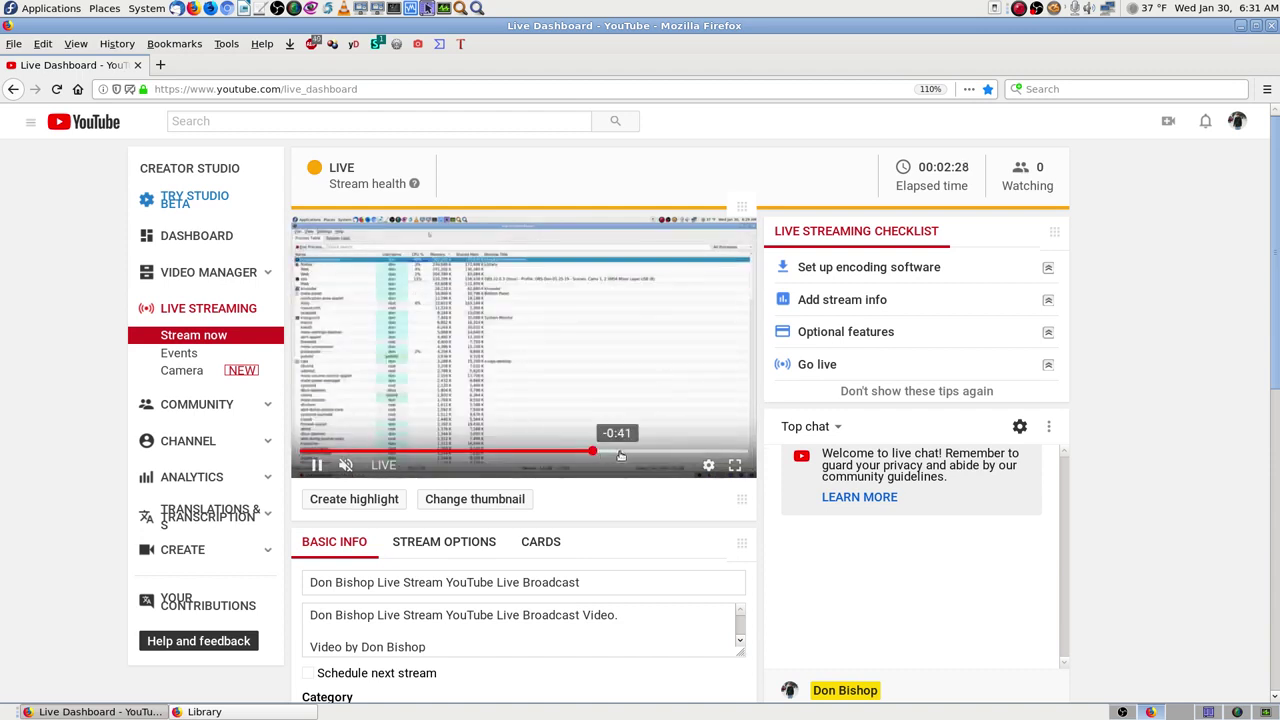
left_click(652, 454)
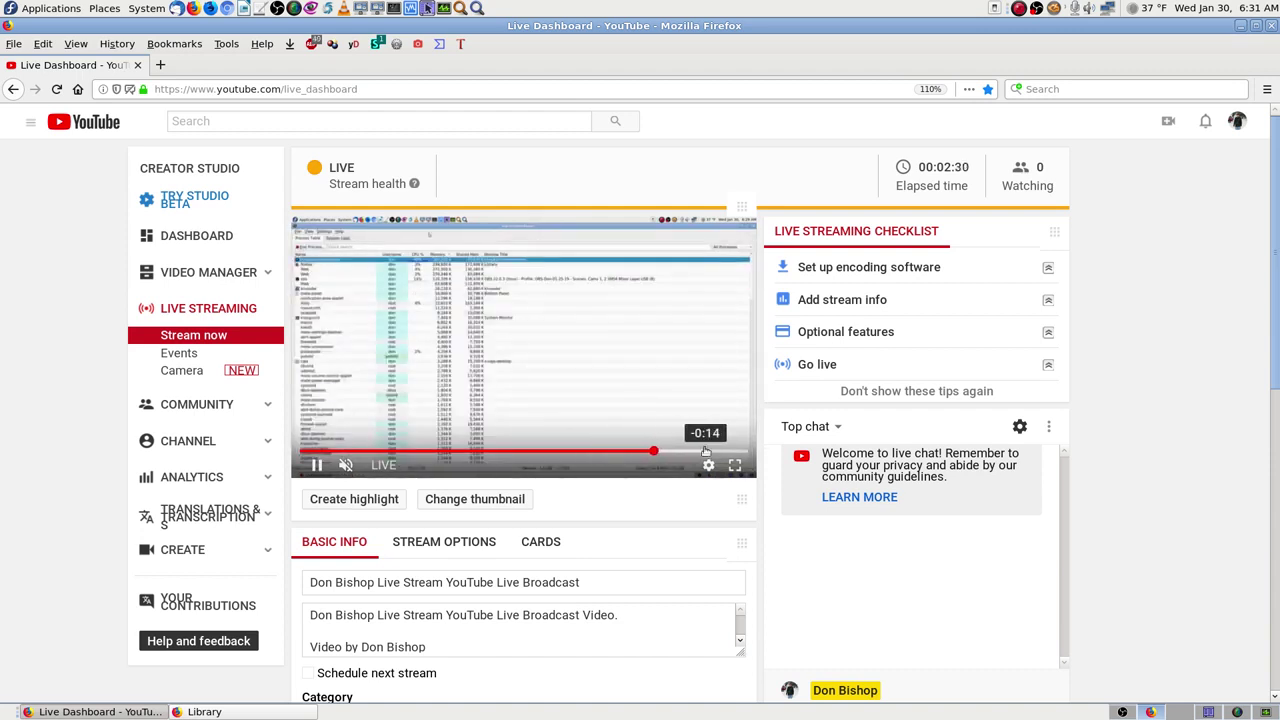
left_click(710, 452)
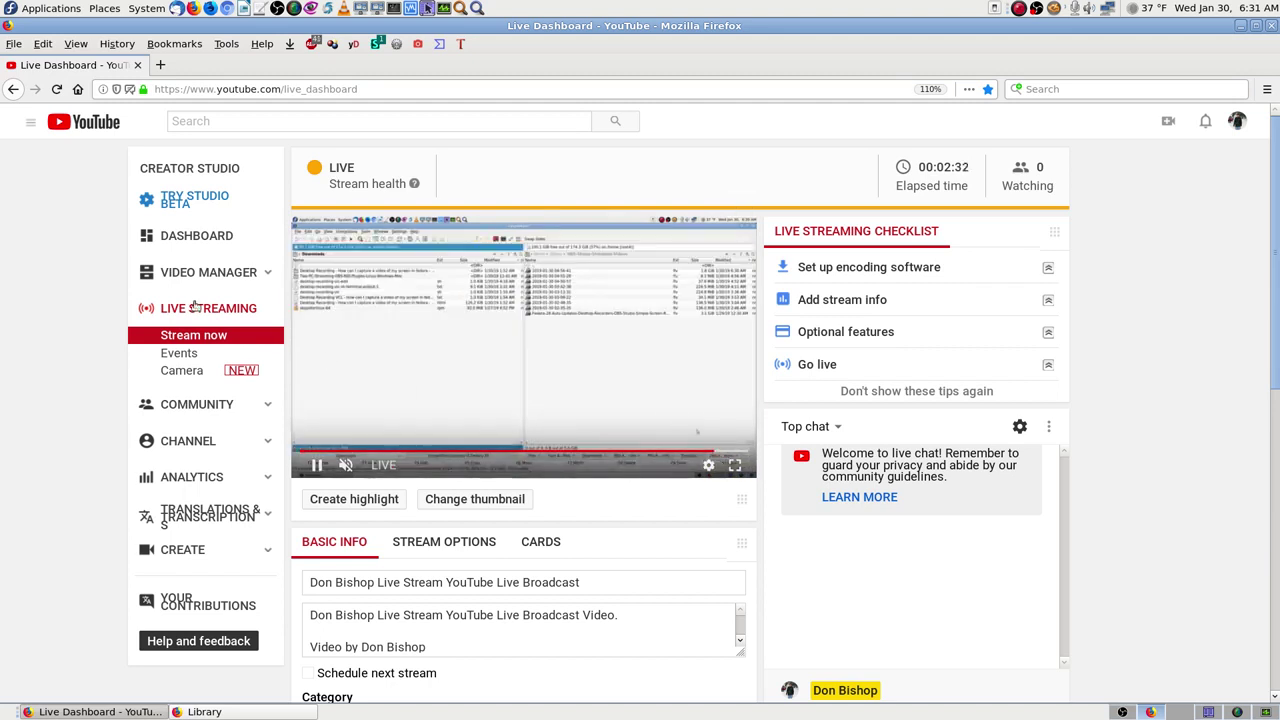
- Reload the Live Dashboard and check the preview's audio with a brief unmute before pausing playback
left_click(57, 89)
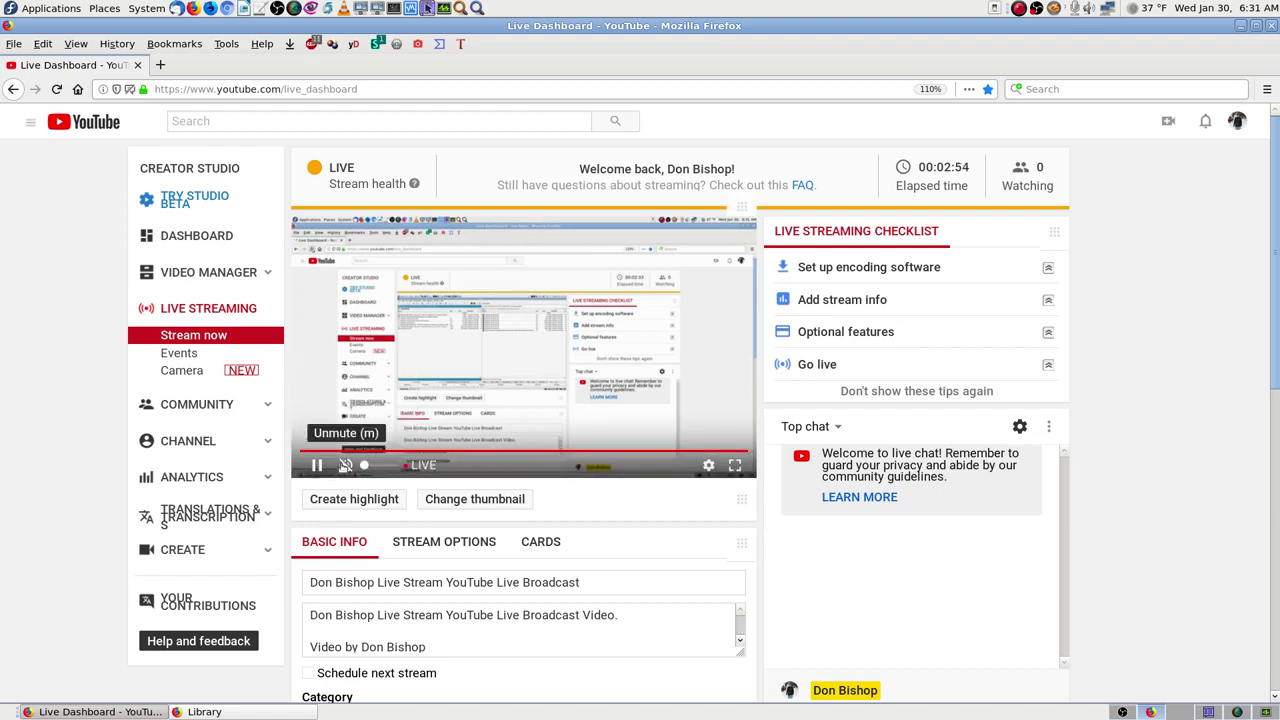
left_click(345, 466)
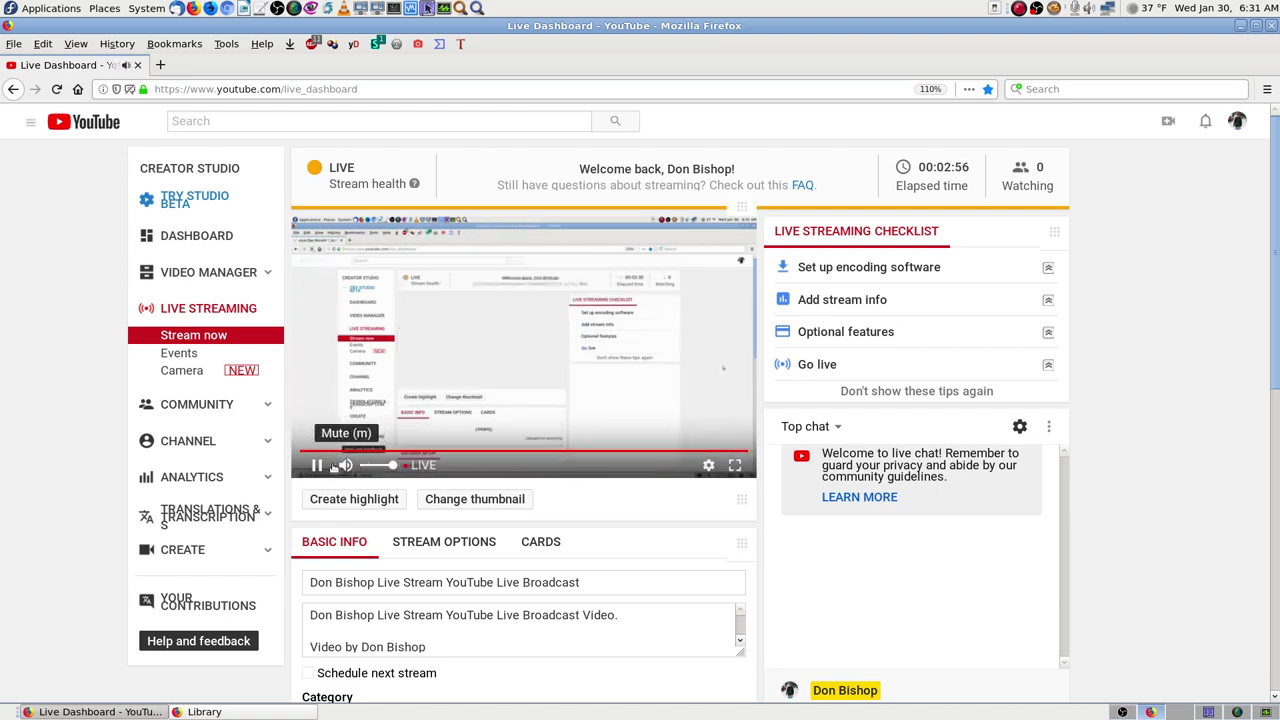
left_click(345, 466)
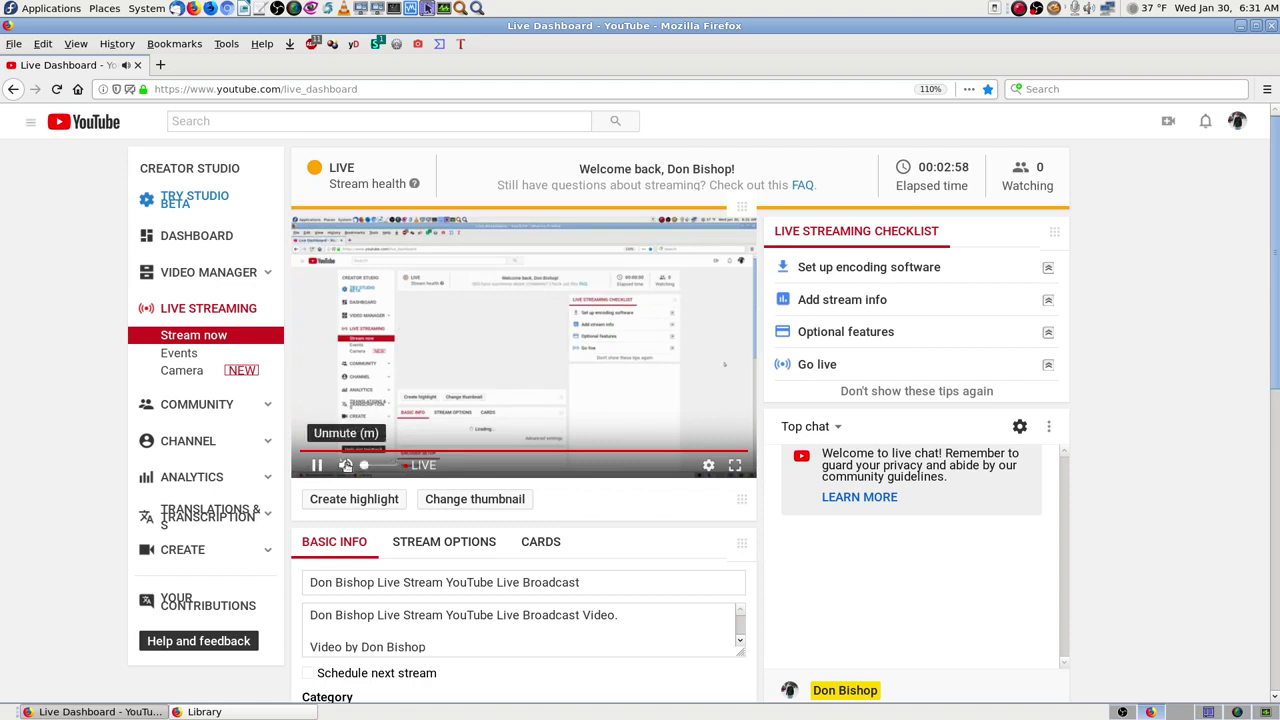
left_click(318, 466)
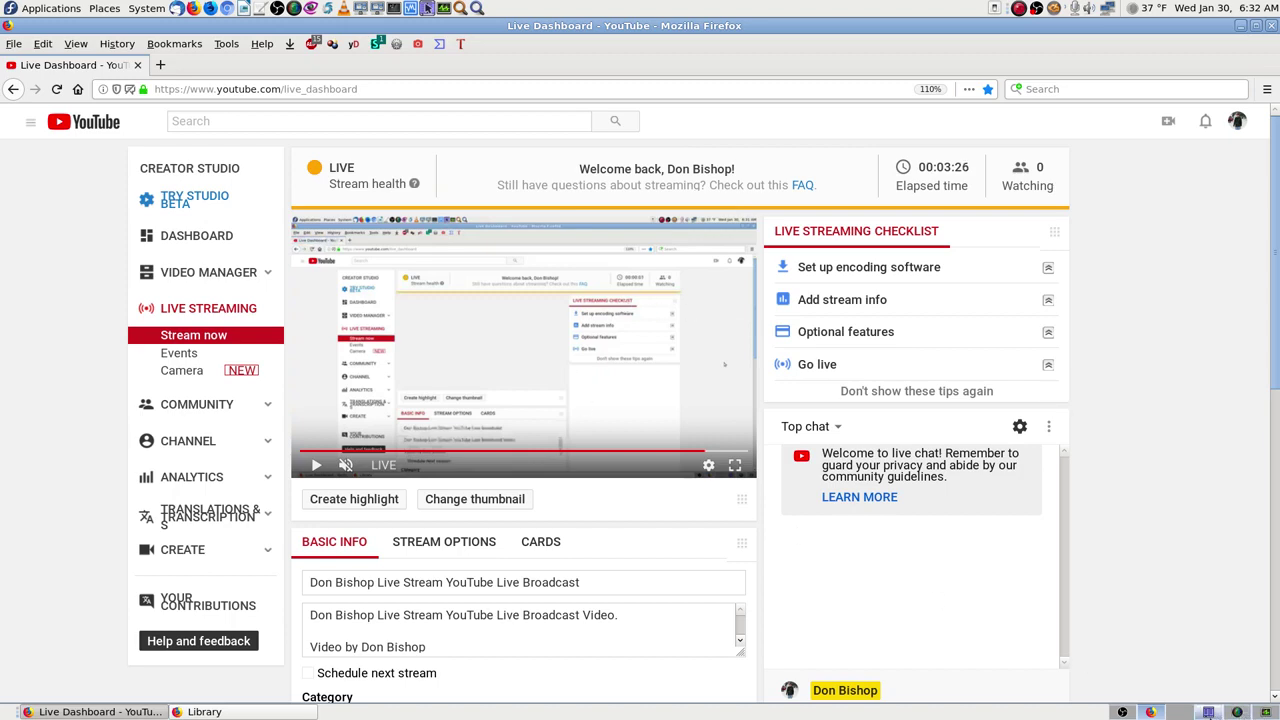
- In Krusader, show OBS-Studio-Streamed-Videos in the Downloads panel and open the Simple-Screen-Recorder folder under Videos in the other panel
left_click(1208, 712)
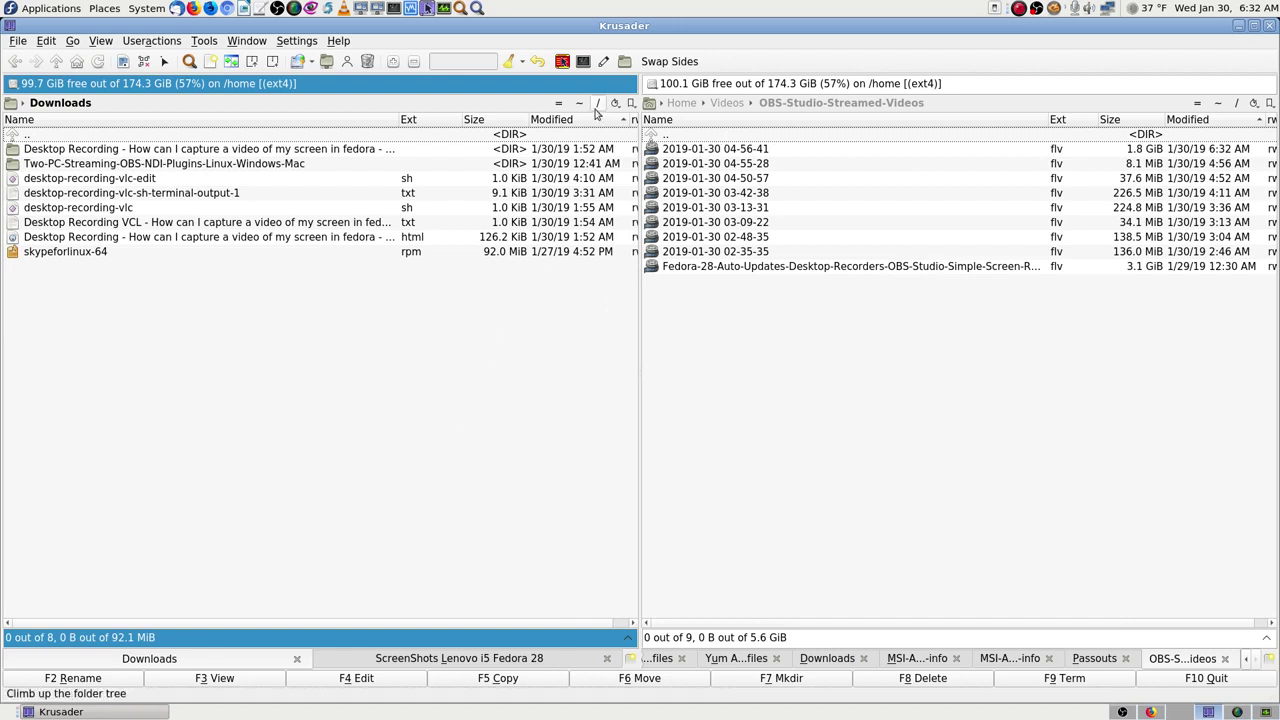
left_click(558, 103)
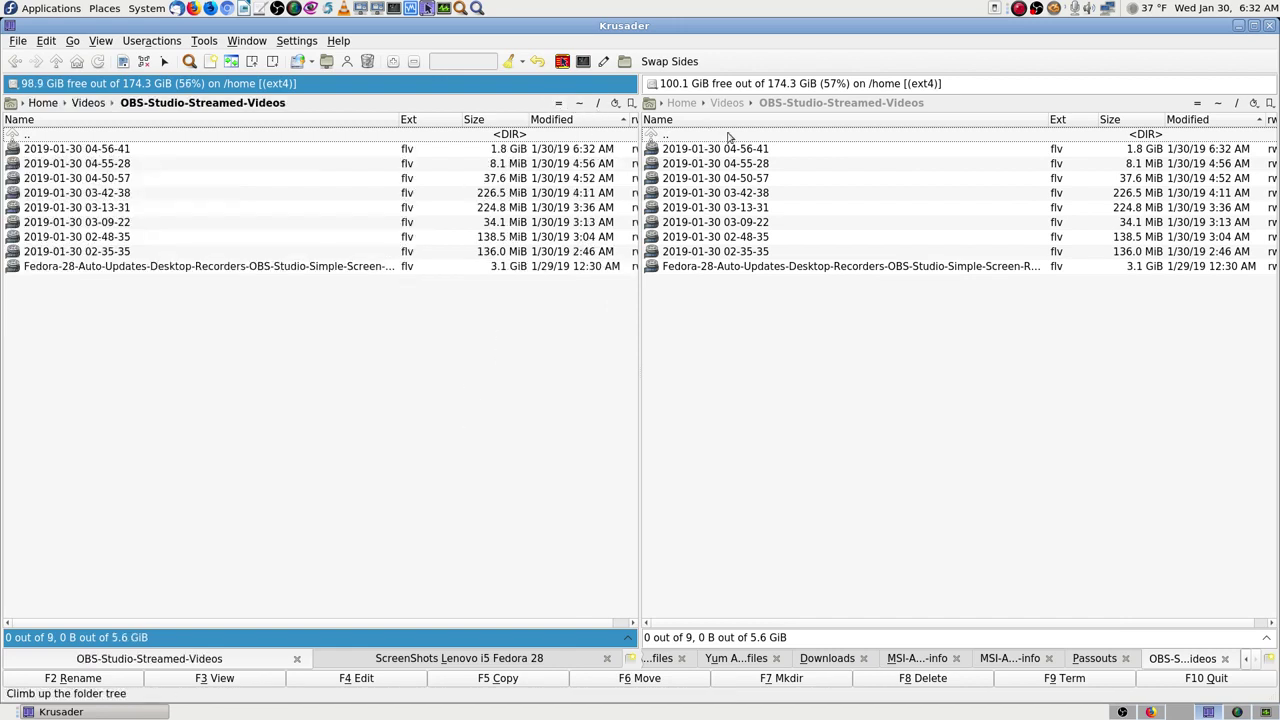
left_click(728, 137)
double_click(728, 137)
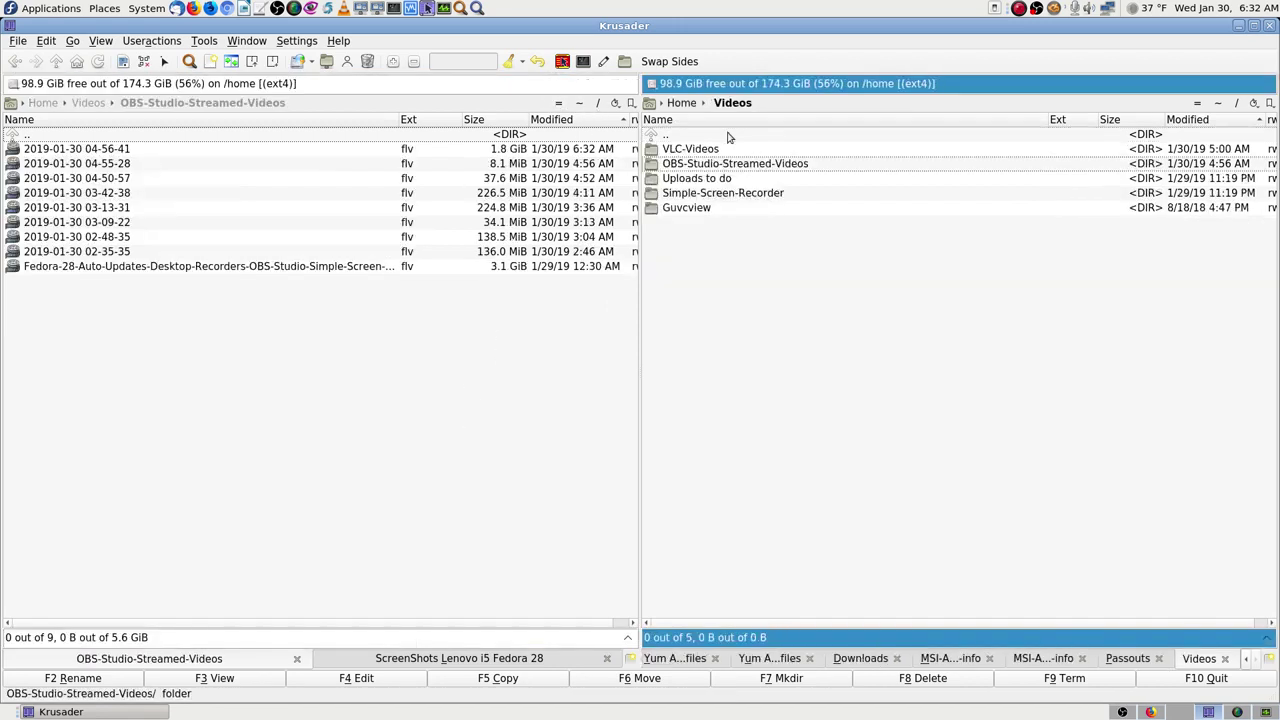
key("Down")
key("Down")
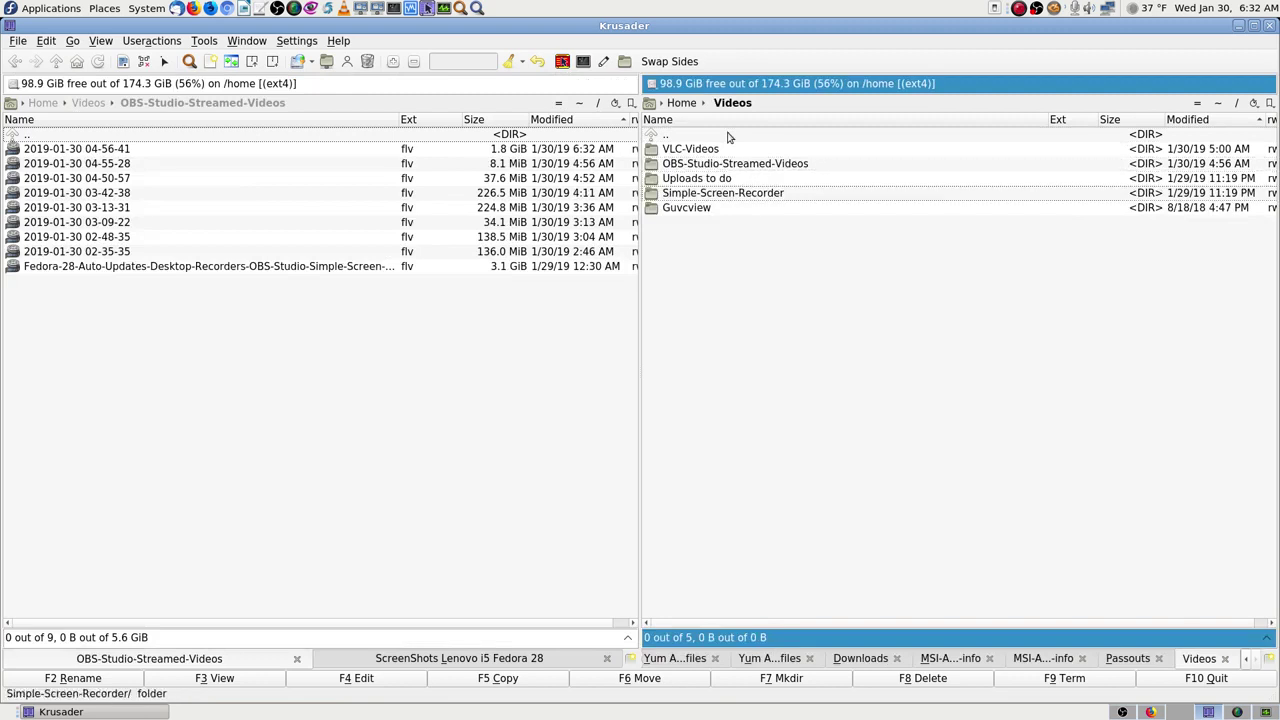
key("Return")
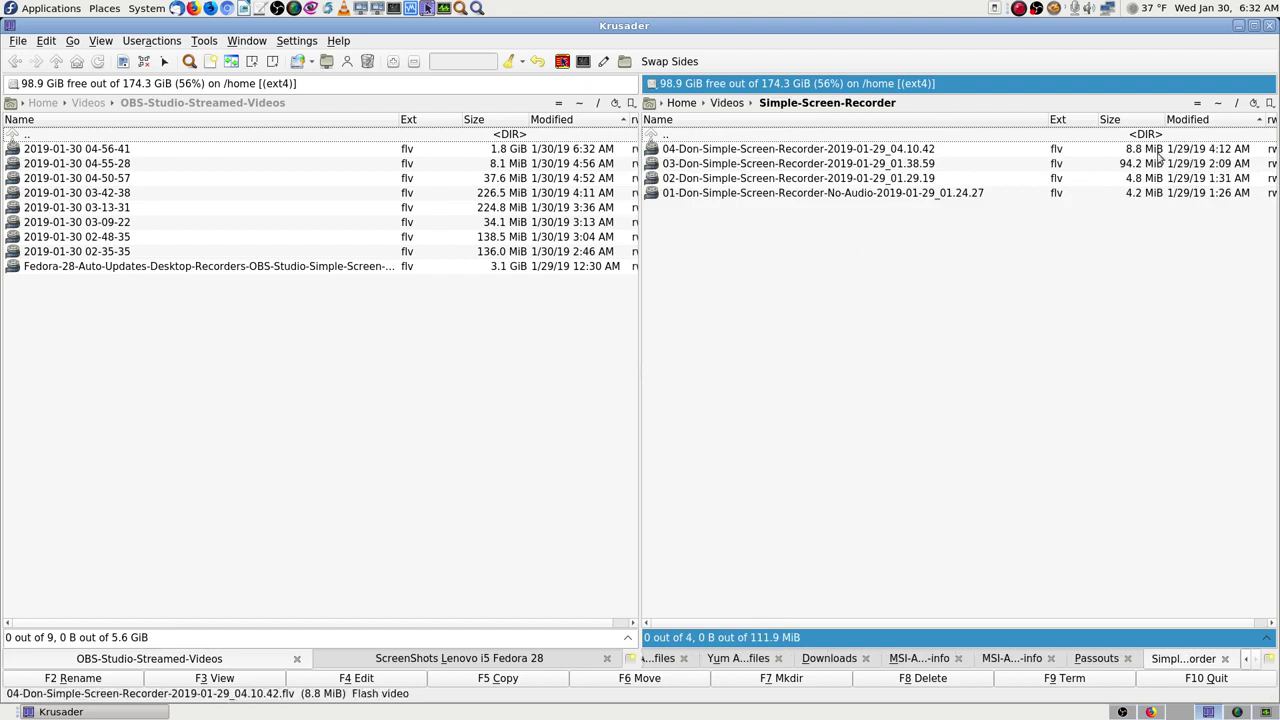
- In Krusader, look through OBS-Studio-Streamed-Videos and Simple-Screen-Recorder under the Videos folder, and open Uploads to do
double_click(703, 136)
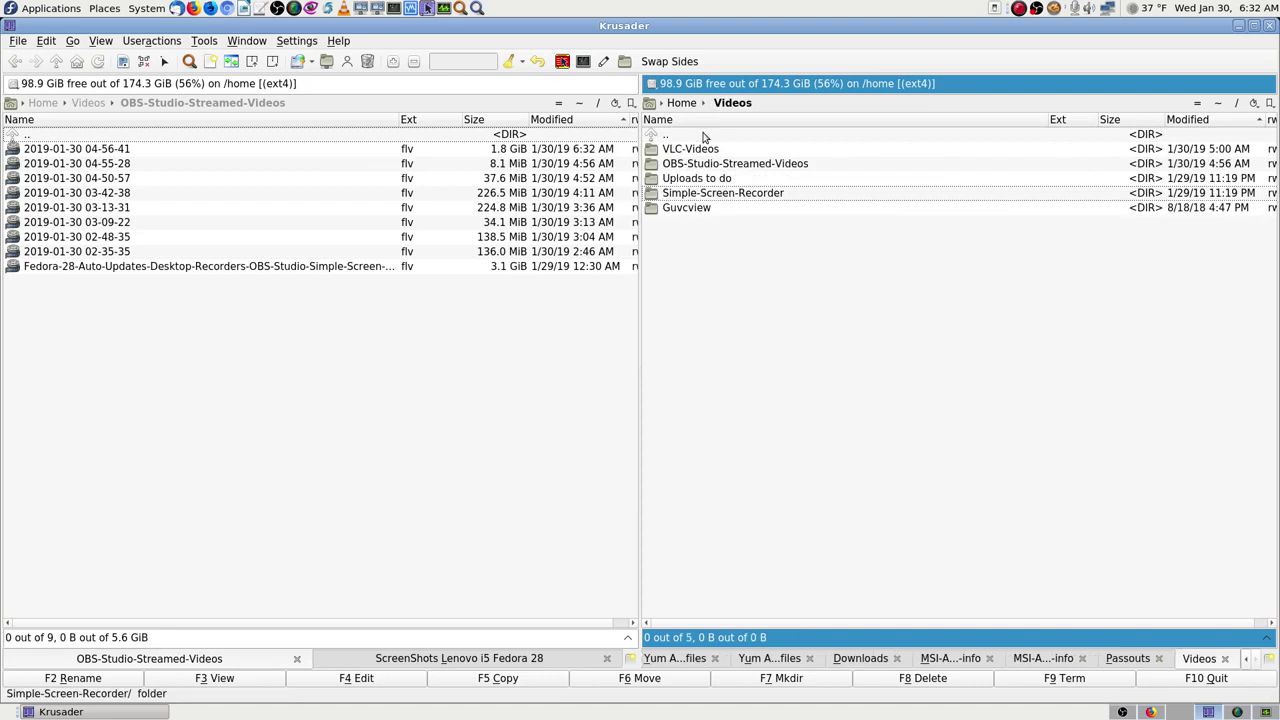
key("Up")
key("Up")
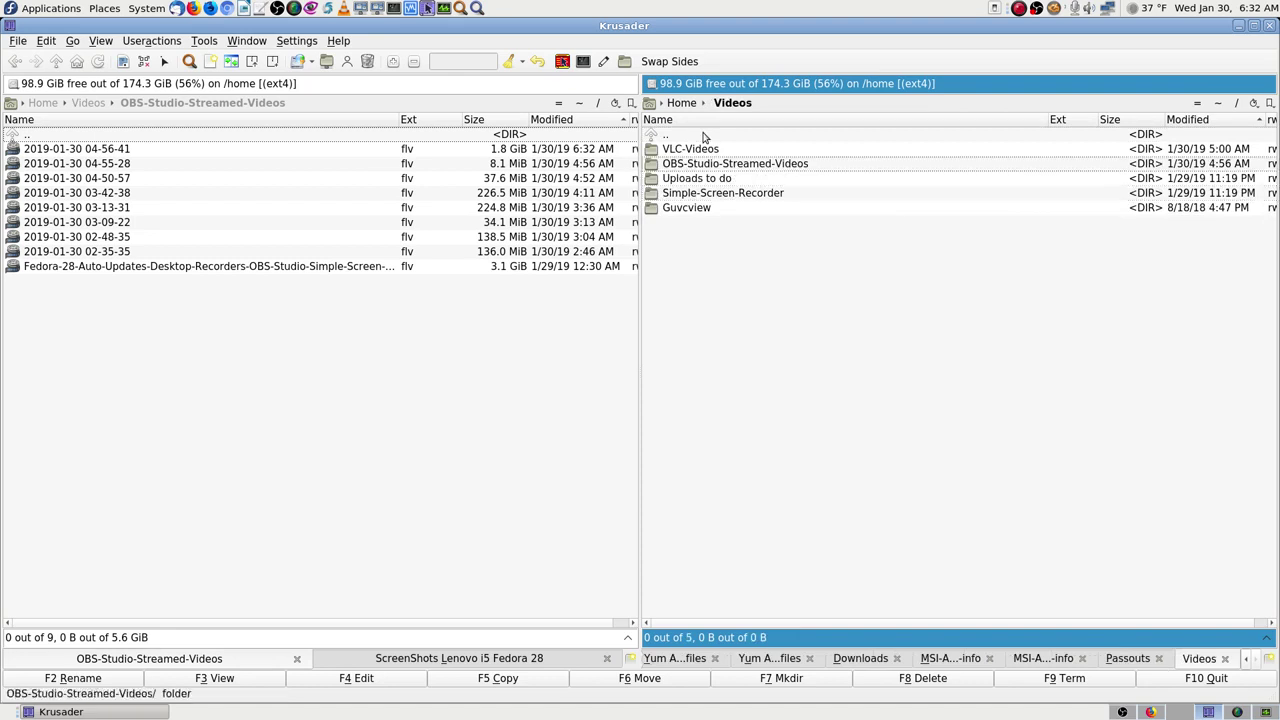
key("Return")
double_click(703, 136)
key("Down")
key("Down")
key("Return")
double_click(703, 136)
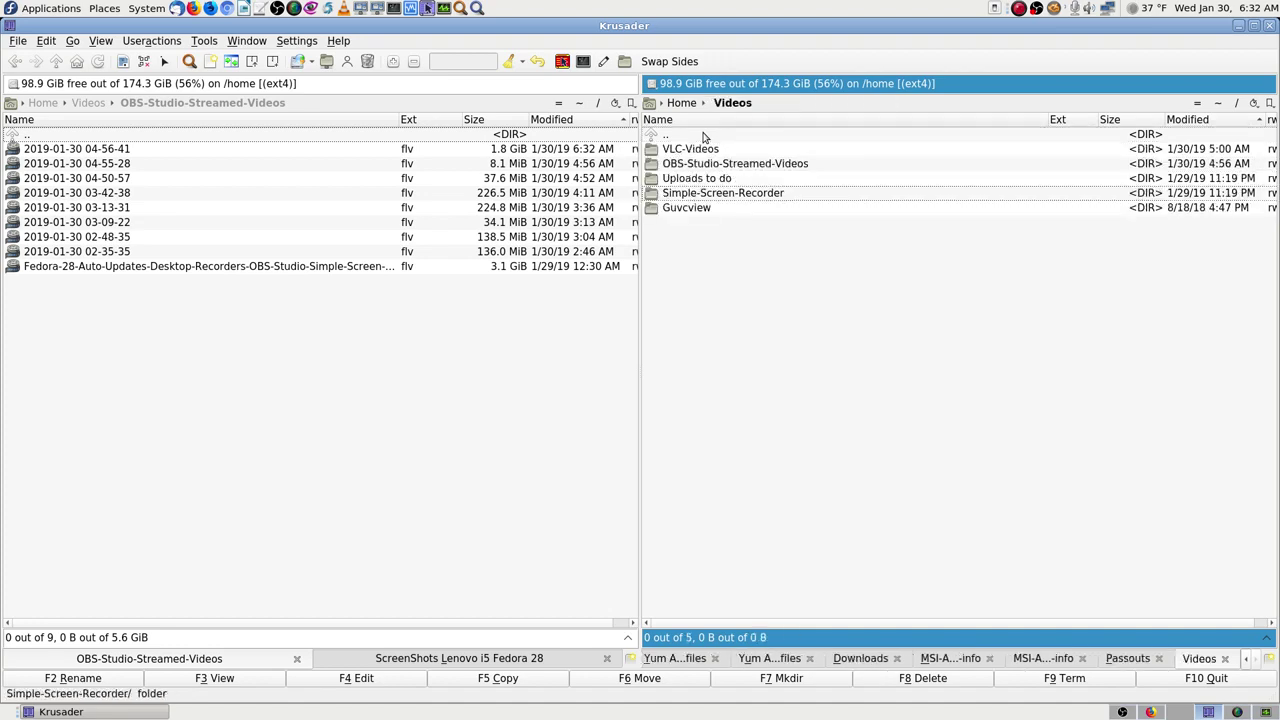
key("Up")
key("Return")
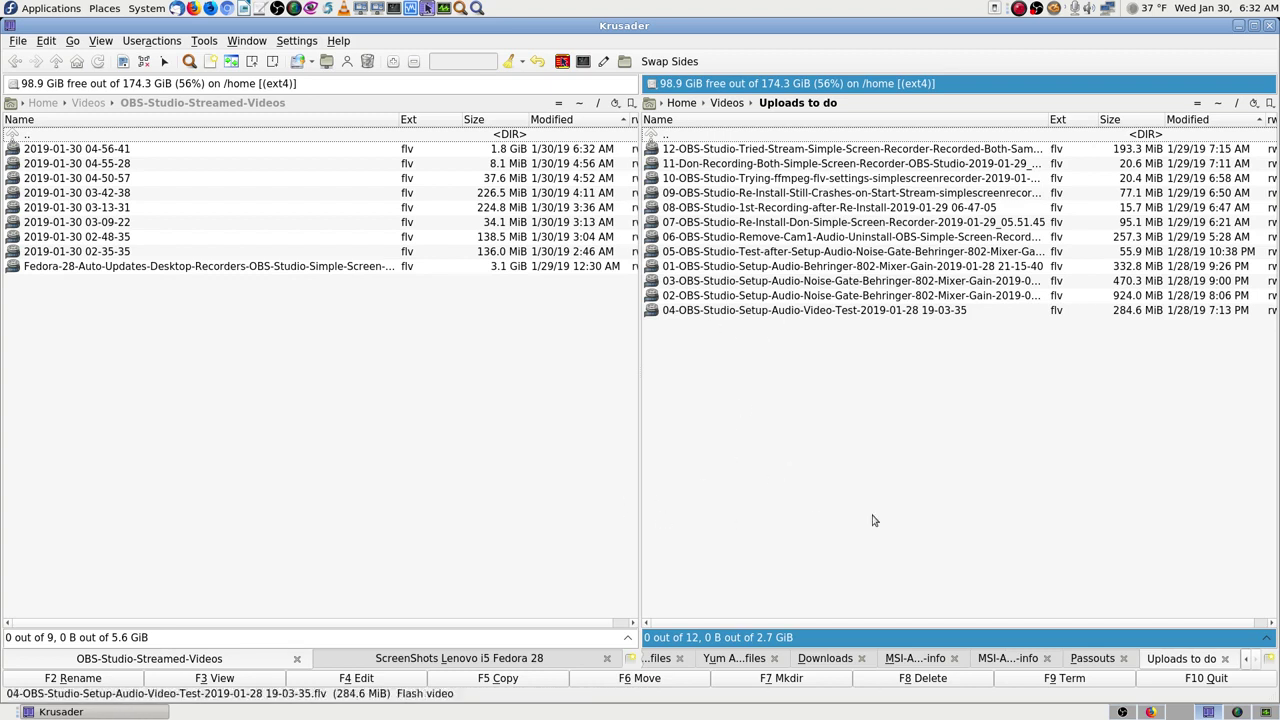
- Show OBS-Studio-Streamed-Videos in the panel that lists Uploads to do, and open Uploads to do in the other panel instead
left_click(1197, 103)
left_click(401, 411)
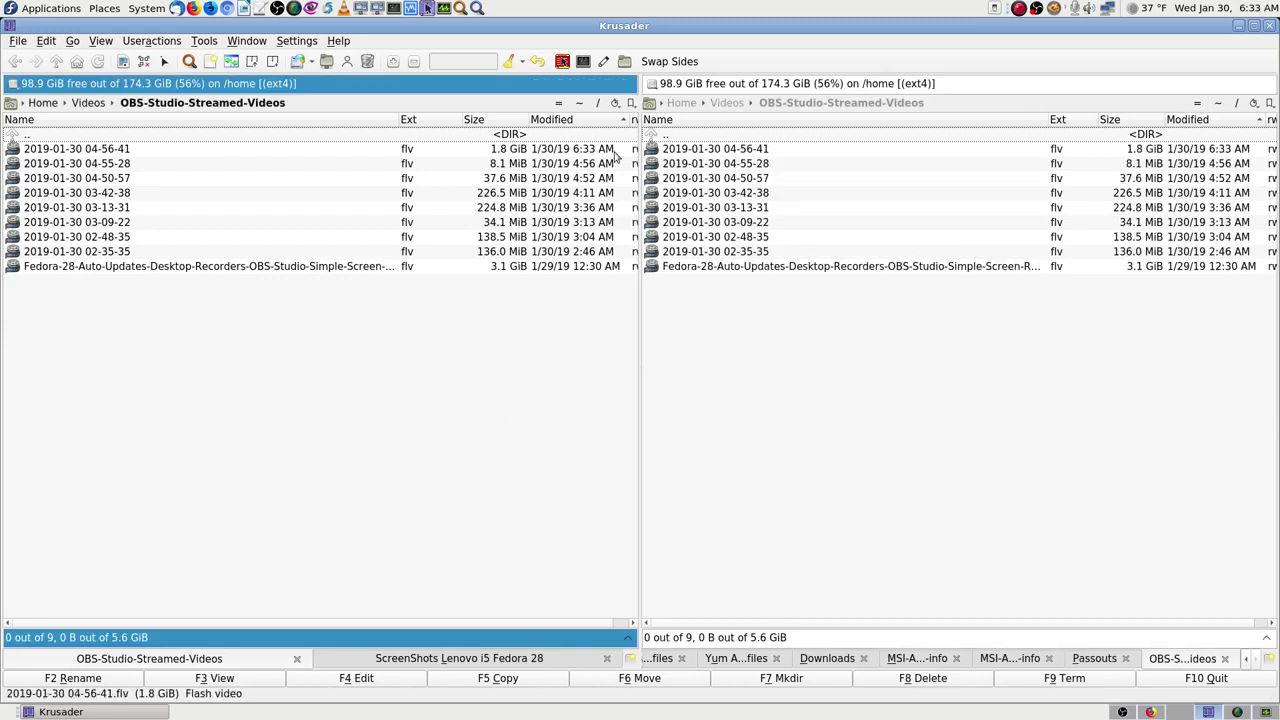
double_click(539, 135)
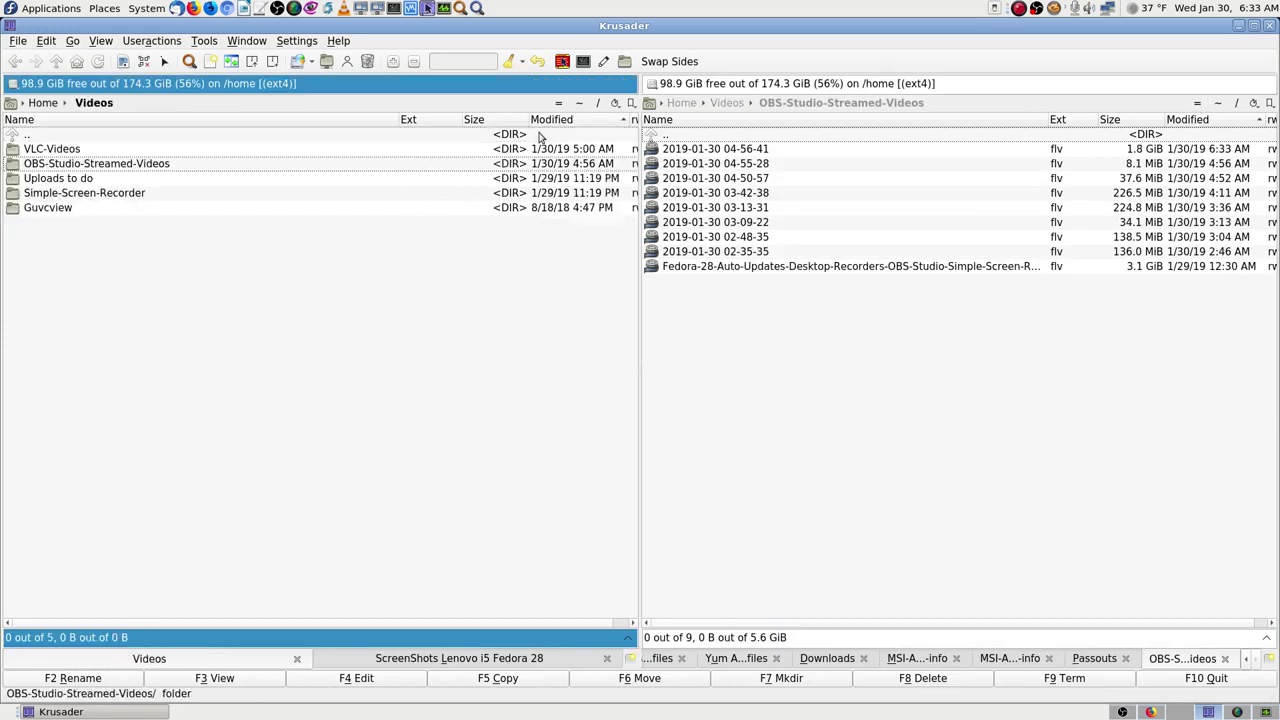
key("Down")
key("Return")
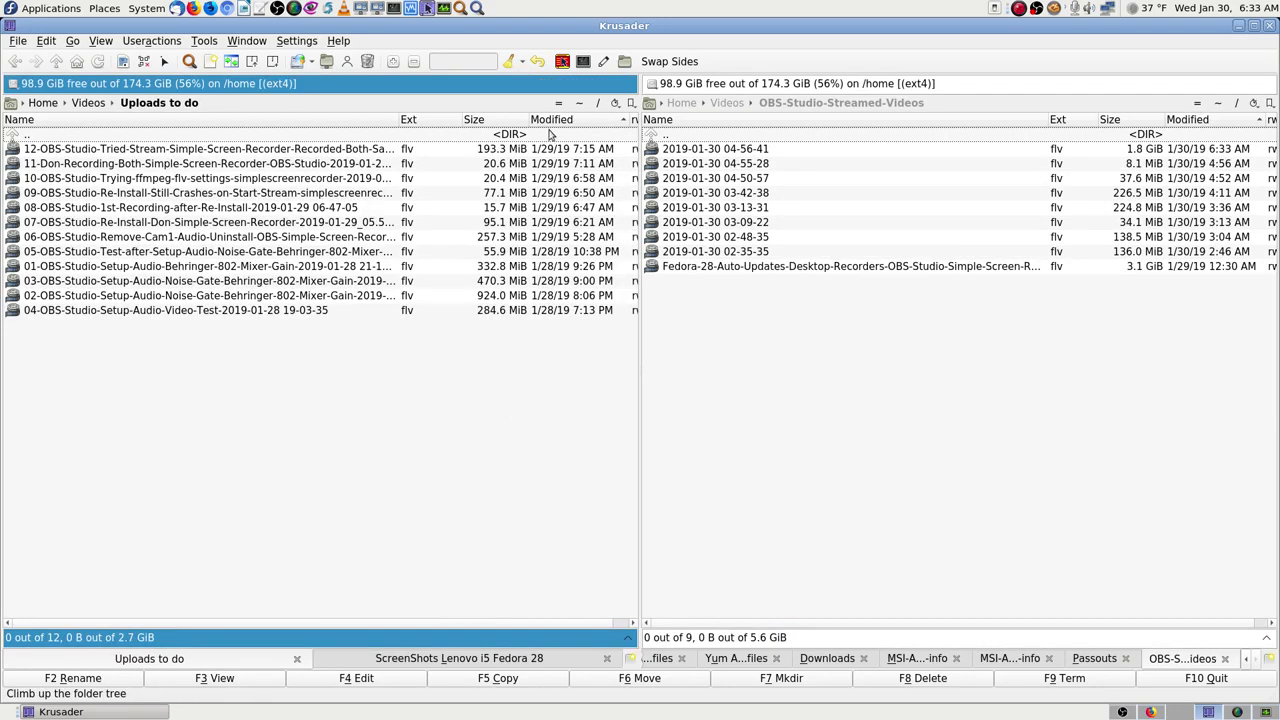
- Check the Live Dashboard in Firefox, the recording statistics in SimpleScreenRecorder and the per-process CPU usage in System Monitor
left_click(1170, 712)
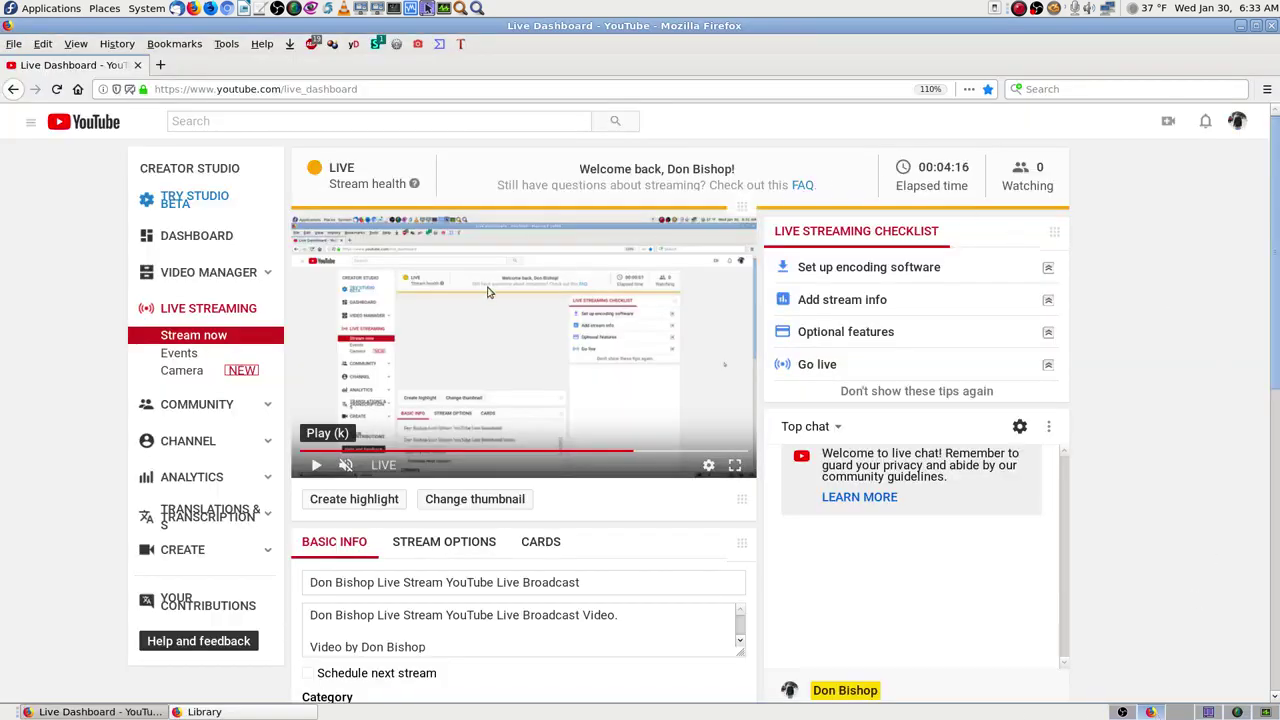
left_click(1237, 712)
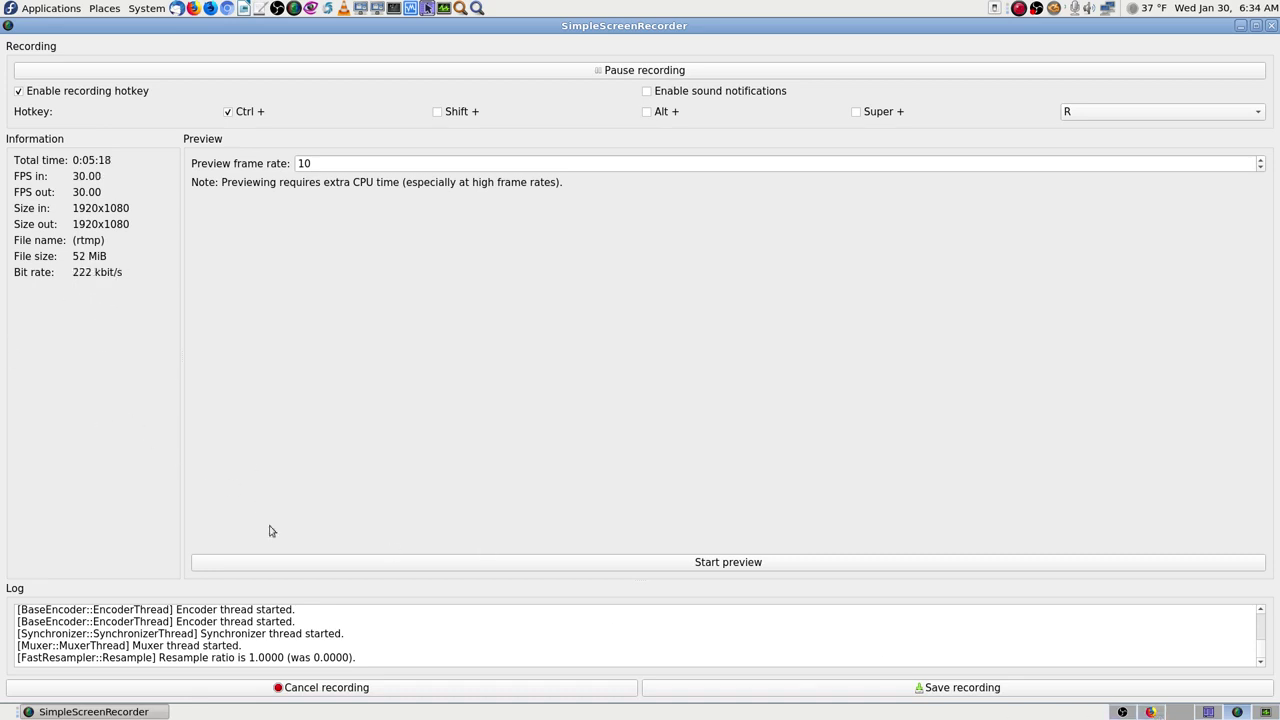
left_click(1267, 712)
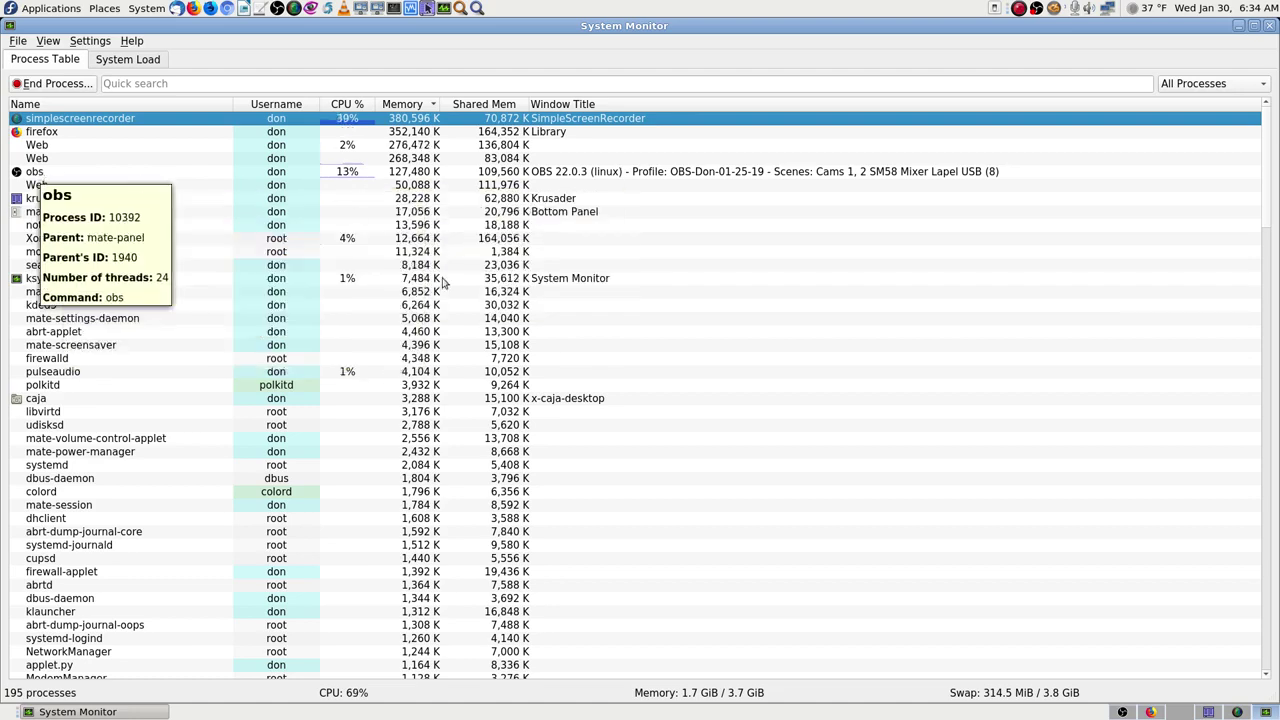
- Glance at the Live Dashboard in Firefox, and switch the OBS scene to Cam 1 Stream
left_click(1152, 712)
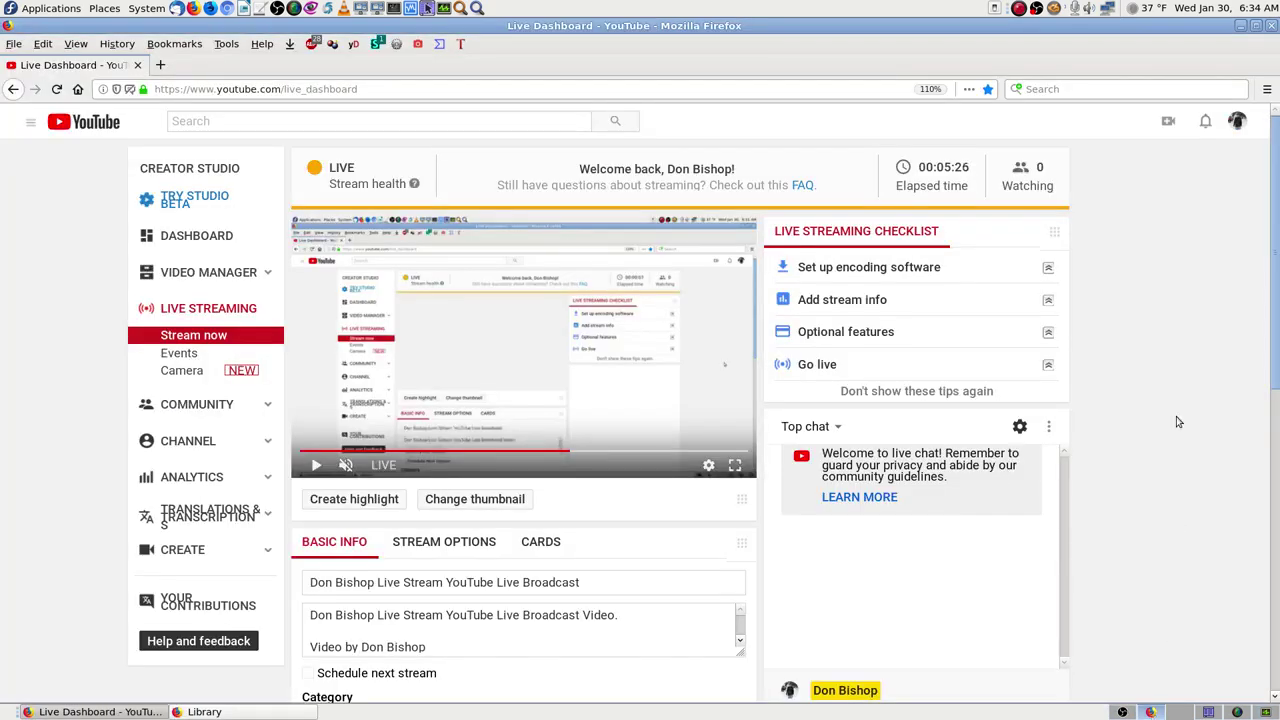
left_click(1123, 712)
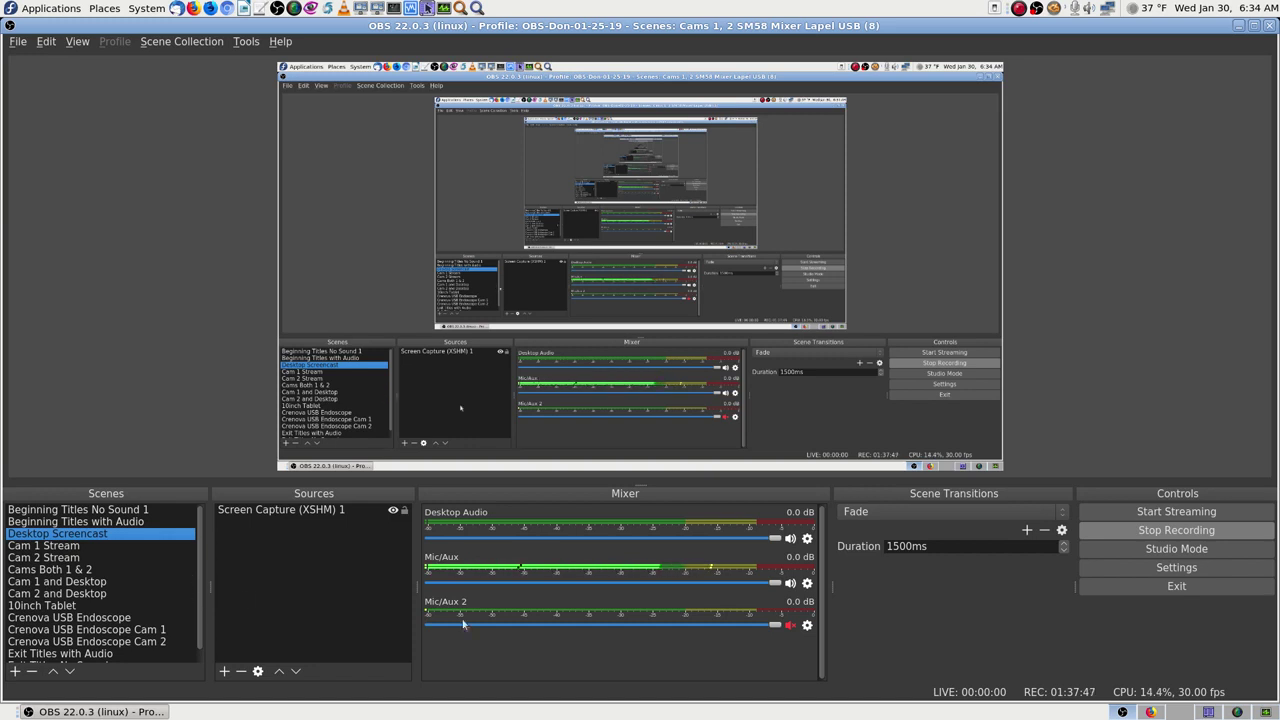
left_click(91, 546)
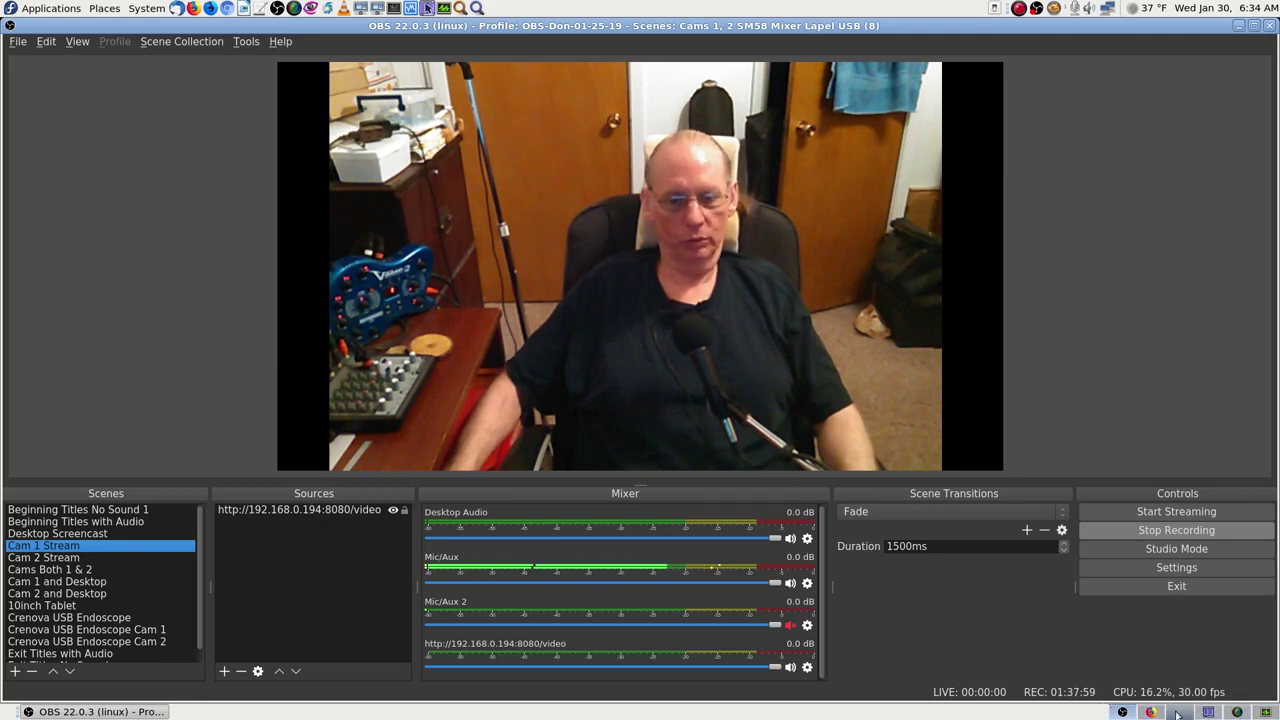
- Review the streaming setup again across the Firefox dashboard, SimpleScreenRecorder's recording statistics, System Monitor and the OBS camera preview
left_click(1208, 712)
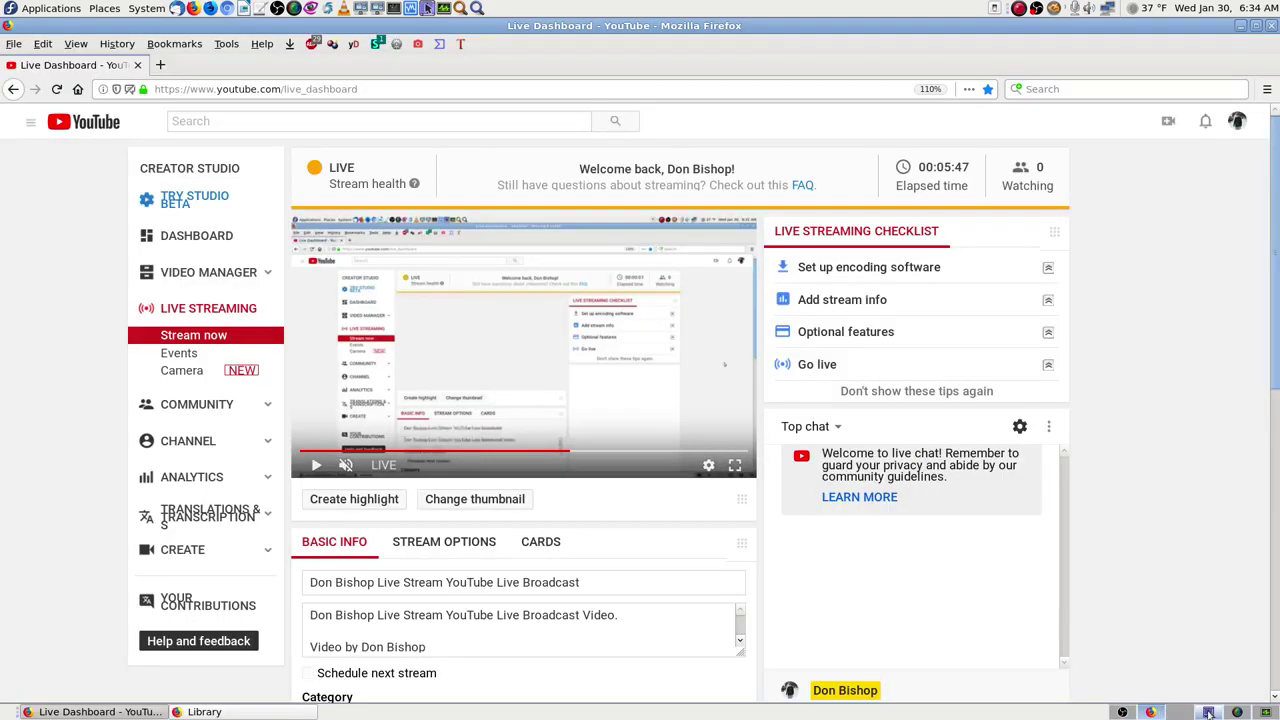
left_click(1208, 712)
left_click(1265, 712)
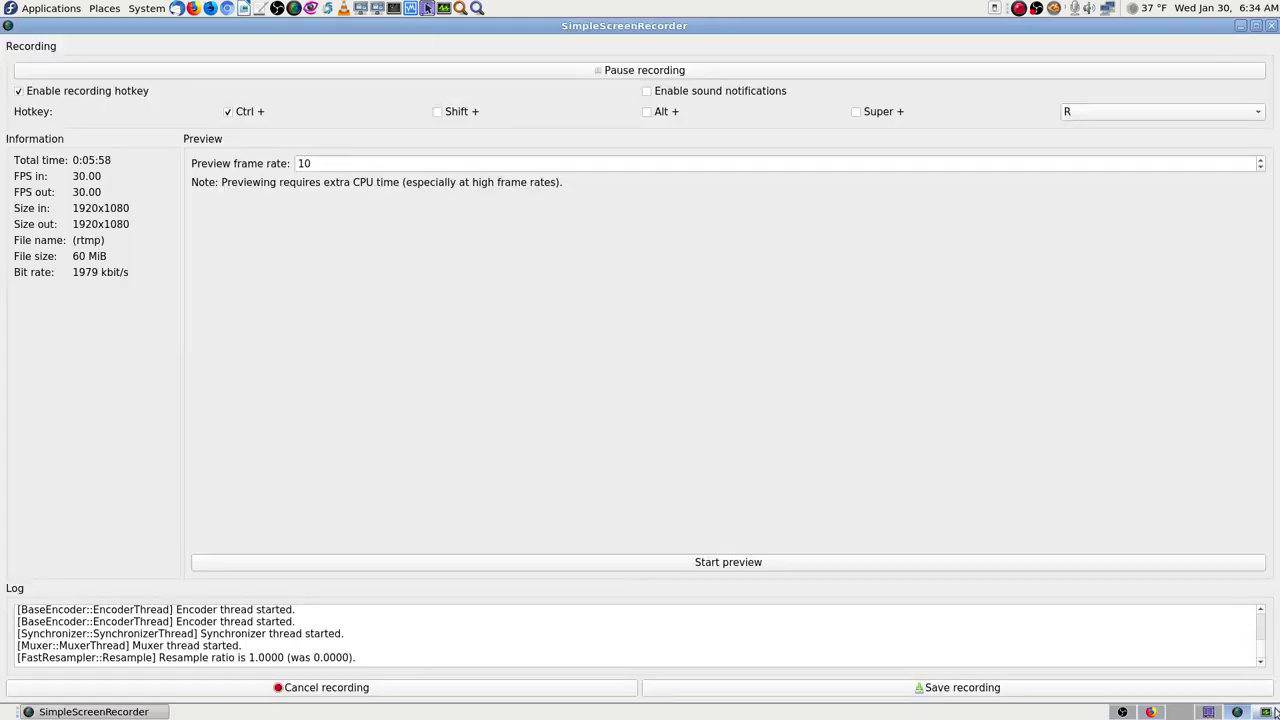
left_click(1268, 711)
left_click(1122, 712)
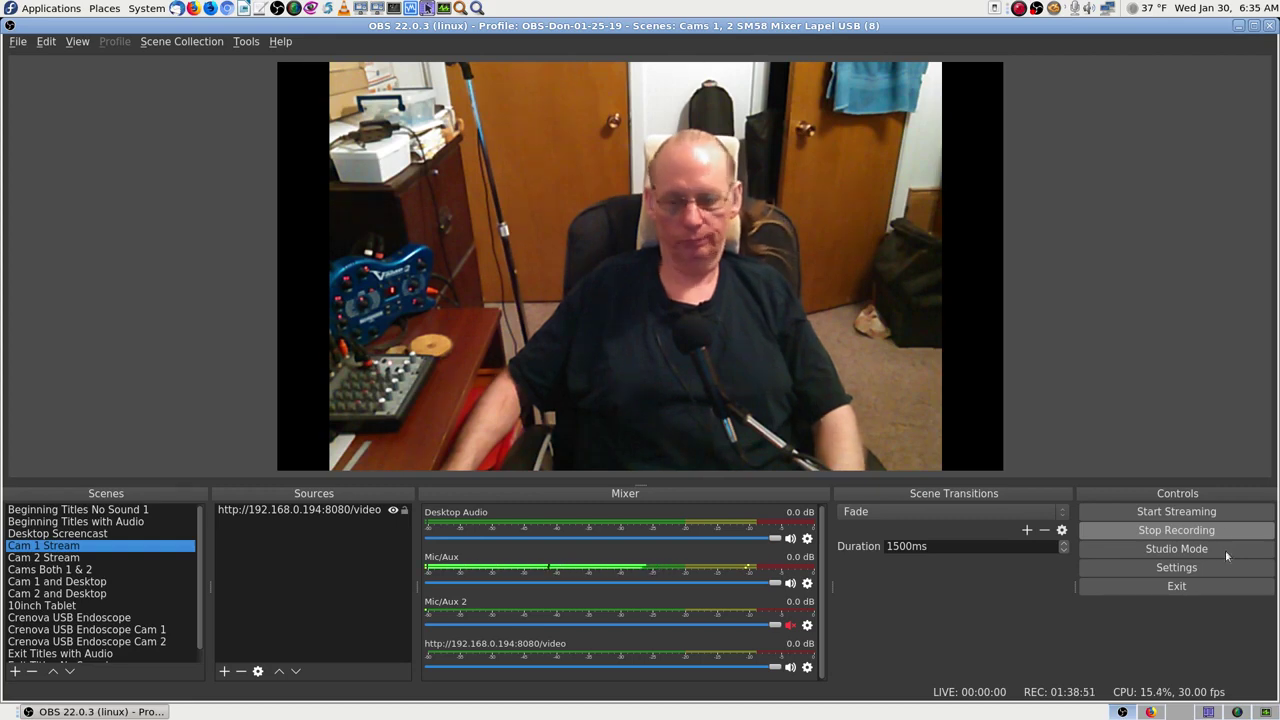
left_click(1149, 711)
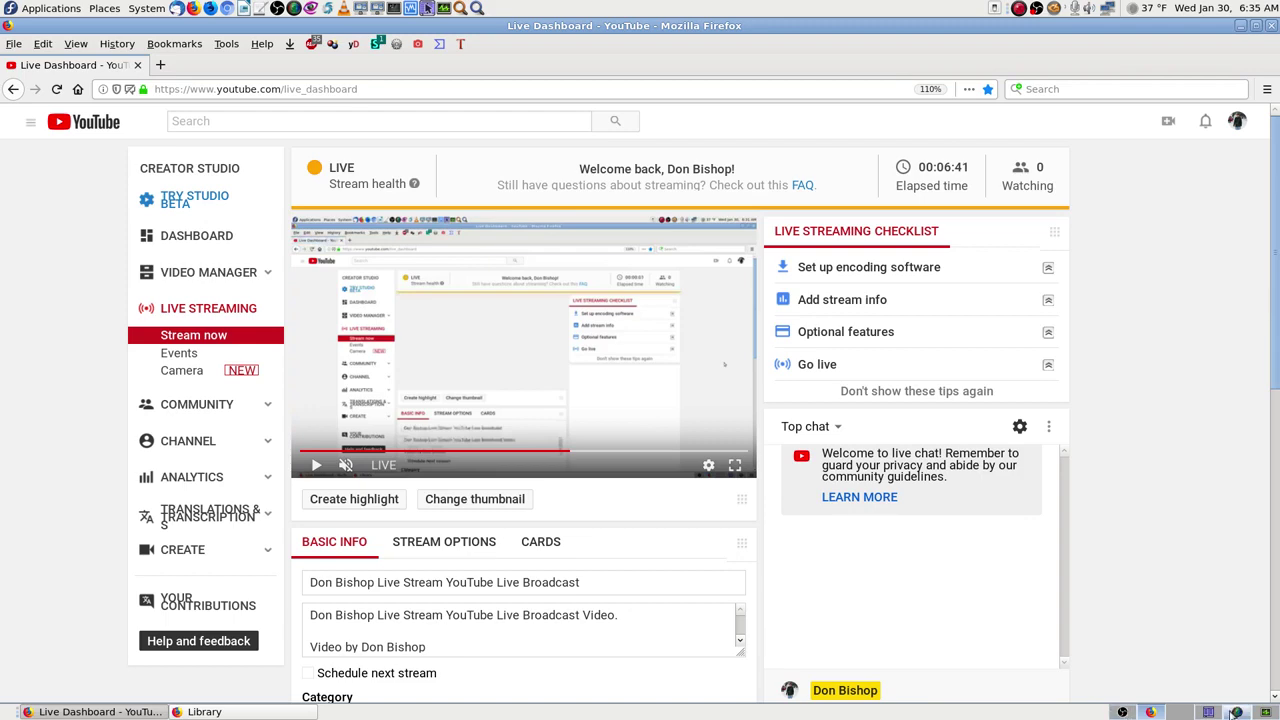
left_click(1122, 712)
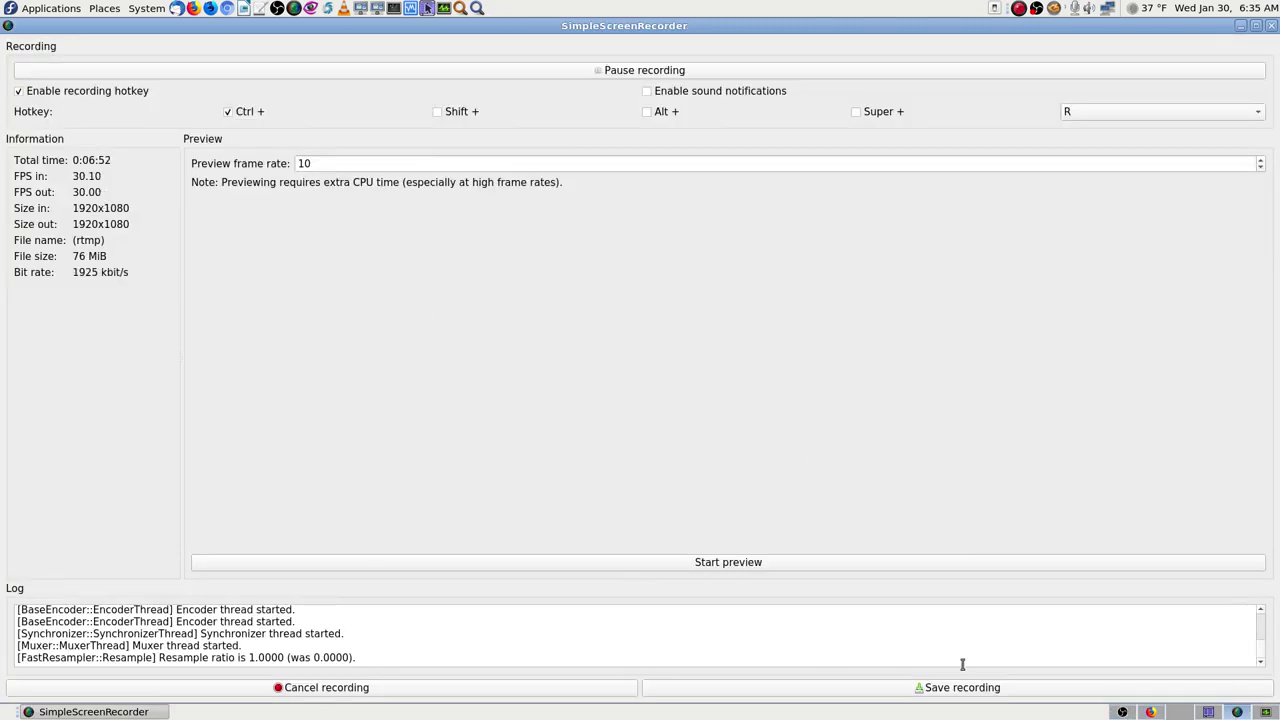
- In OBS, show the Exit Titles with Audio scene, followed by Exit Titles No Sound
left_click(1122, 712)
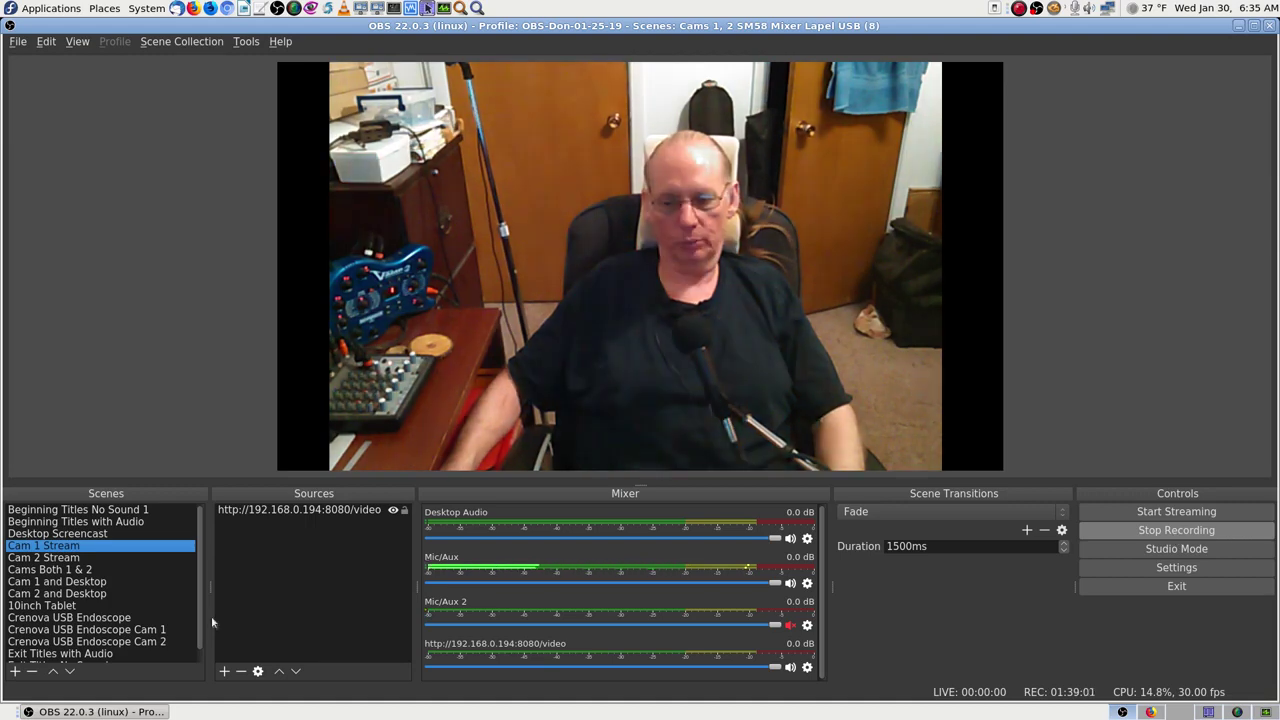
scroll(157, 622, "down", 1)
left_click(70, 641)
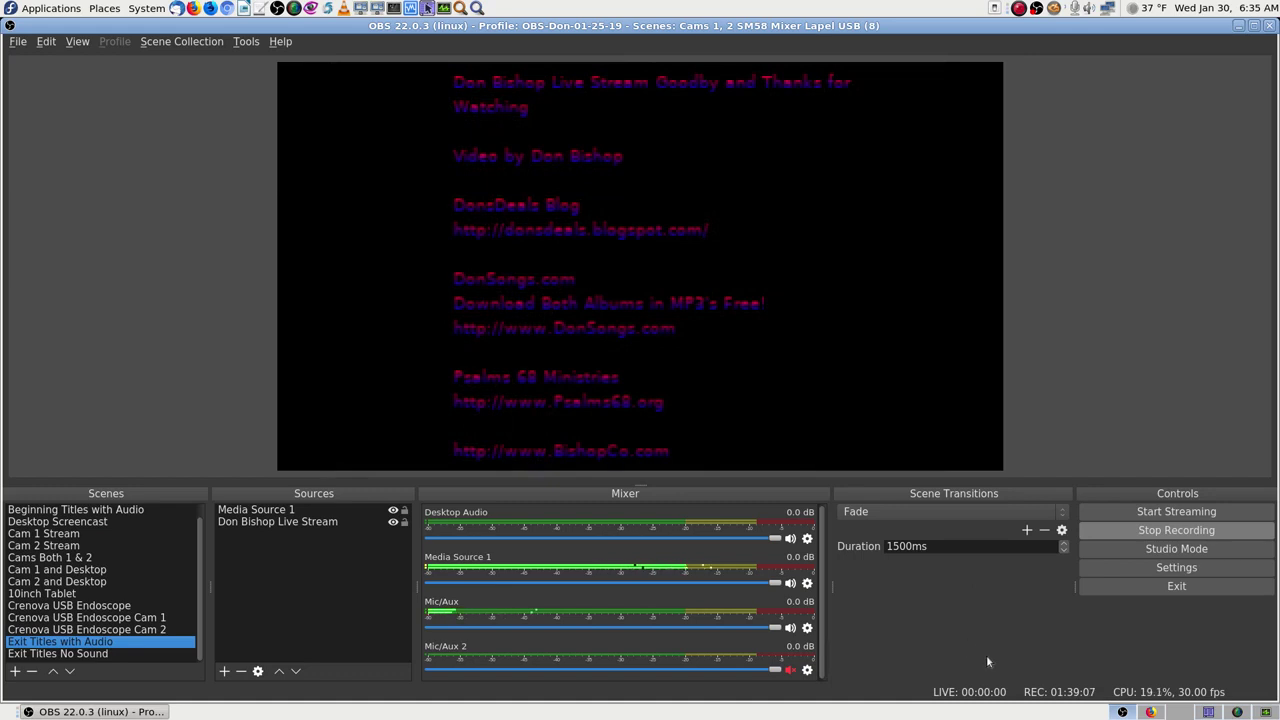
left_click(100, 654)
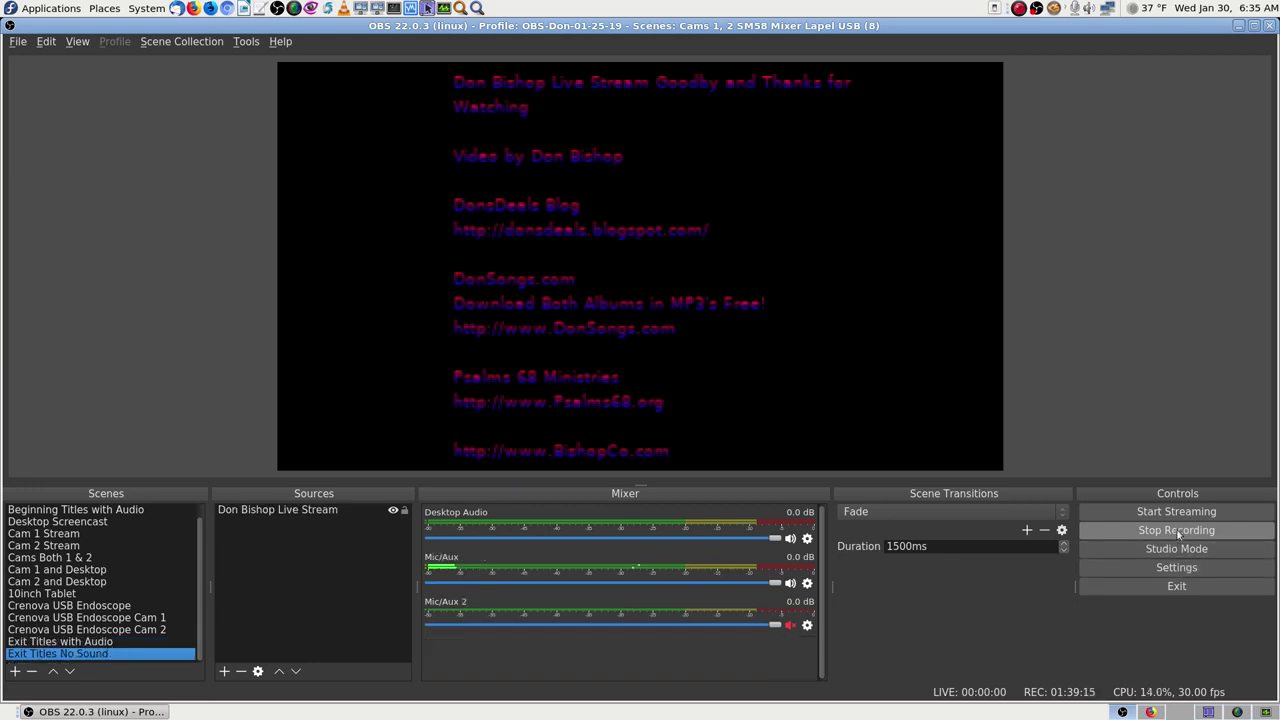
- Stop the OBS recording and switch to the Beginning Titles No Sound 1 scene
left_click(1178, 531)
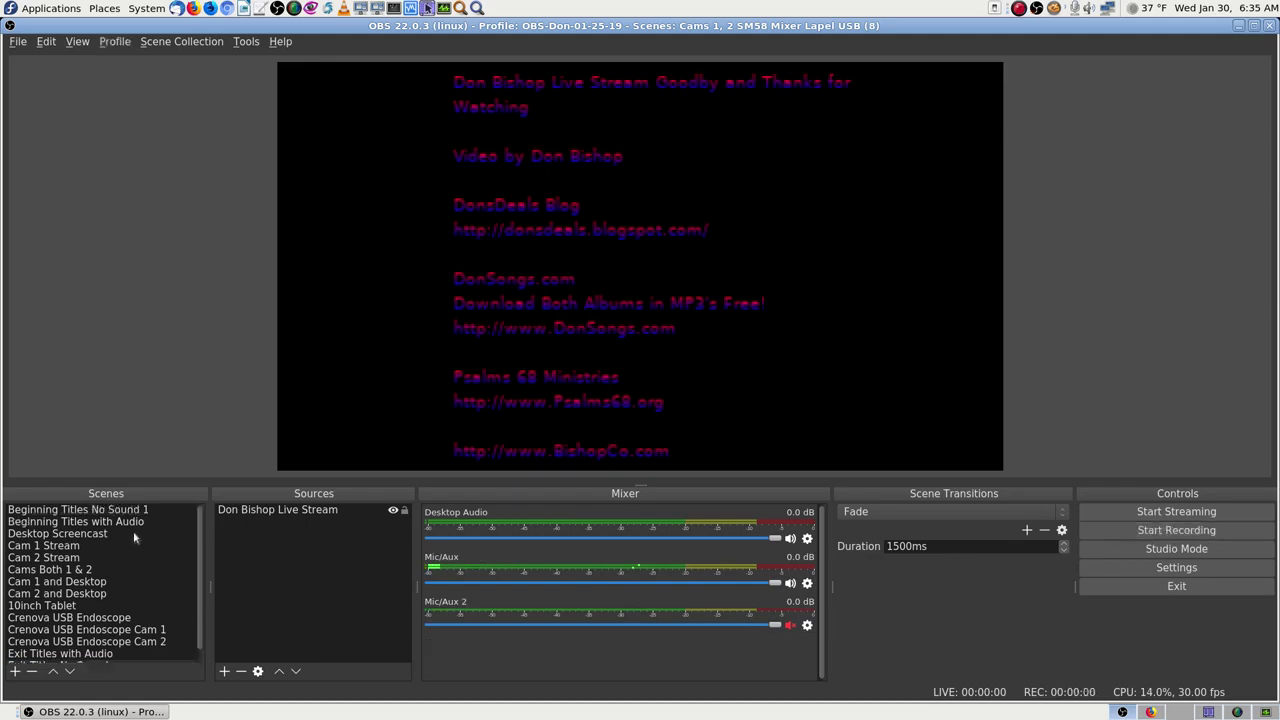
left_click(138, 512)
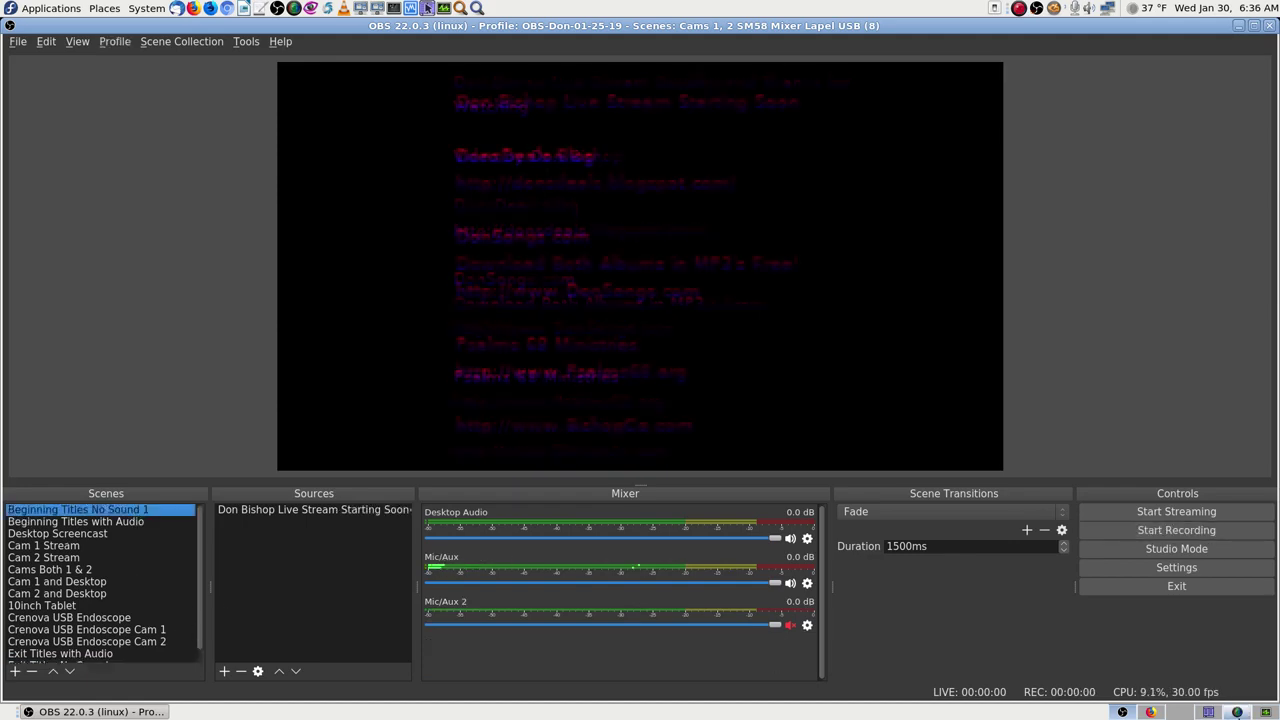
- Check the size of the newest OBS recording in Krusader and the stream status on the Firefox Live Dashboard
left_click(1208, 712)
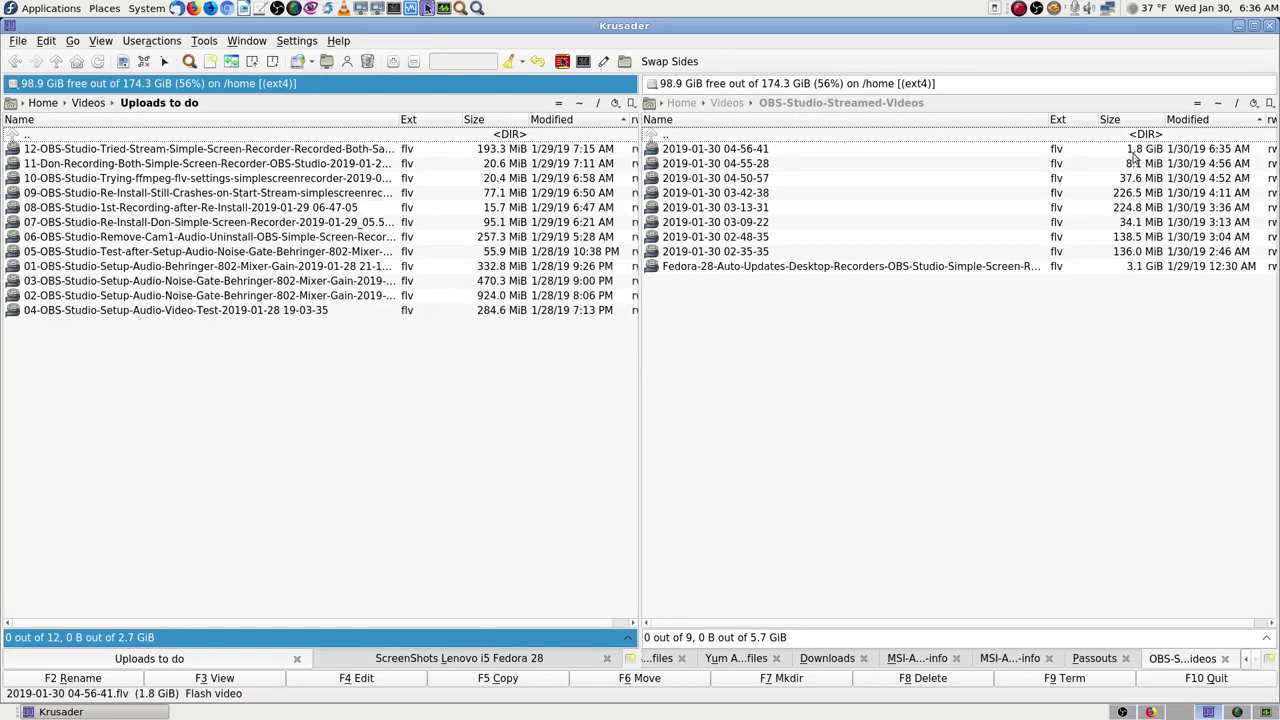
left_click(1117, 712)
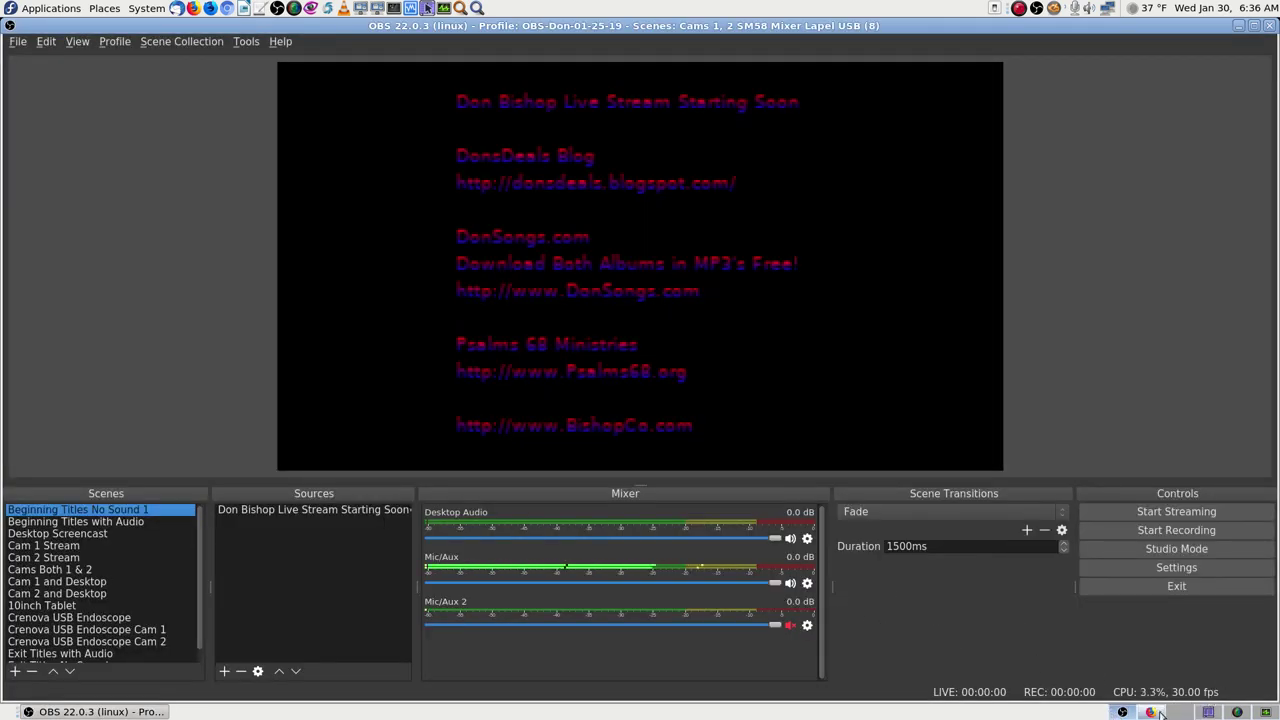
left_click(1155, 713)
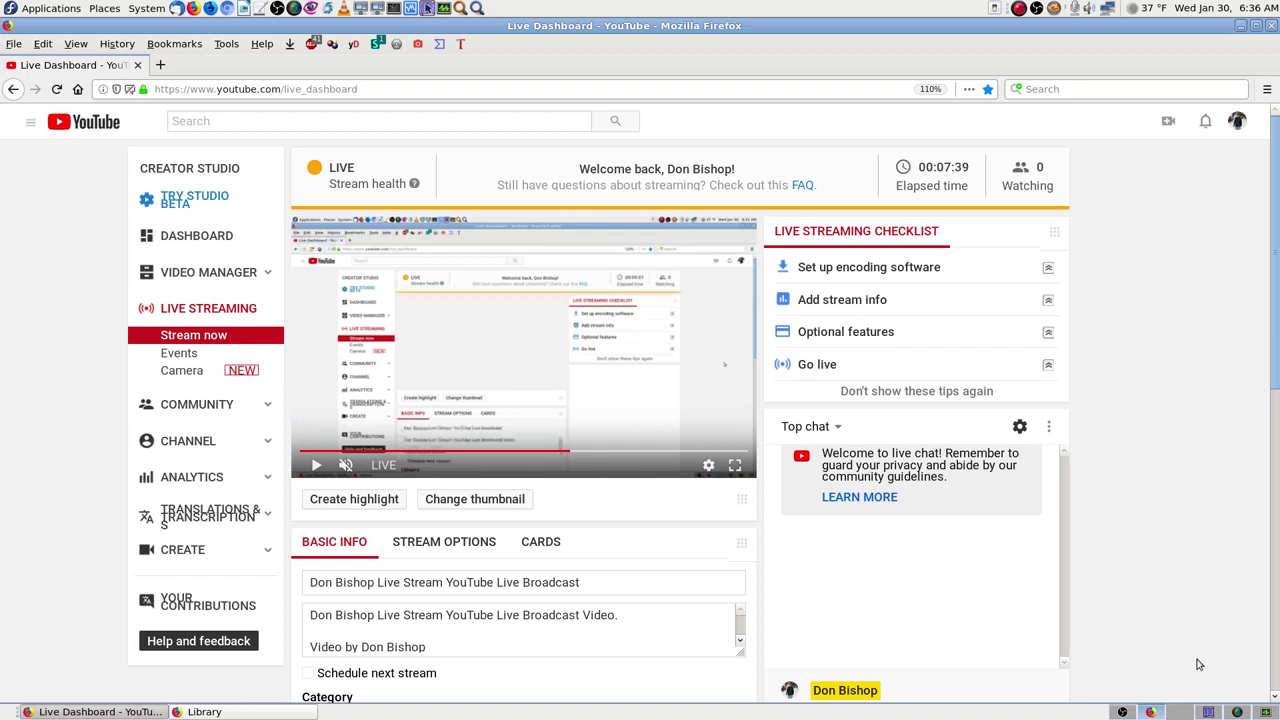
- Recheck the recorded files in Krusader, and exit OBS Studio
key("ctrl+alt+Right")
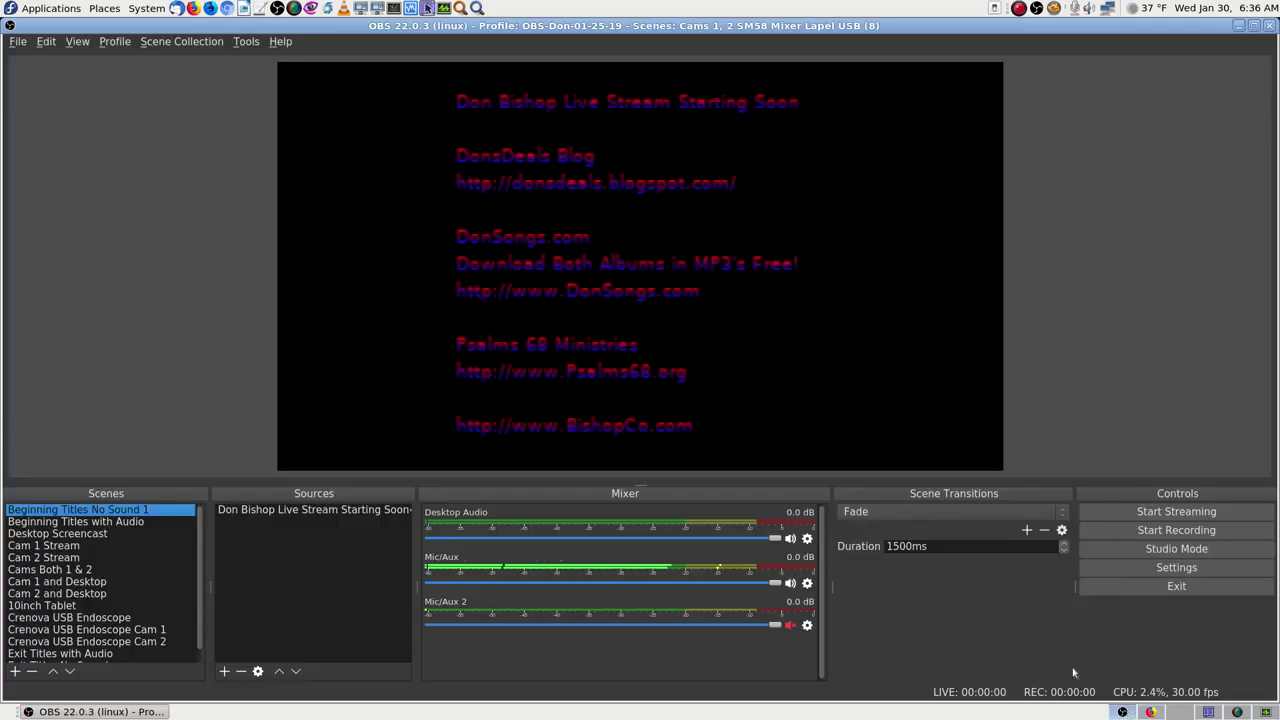
left_click(1198, 716)
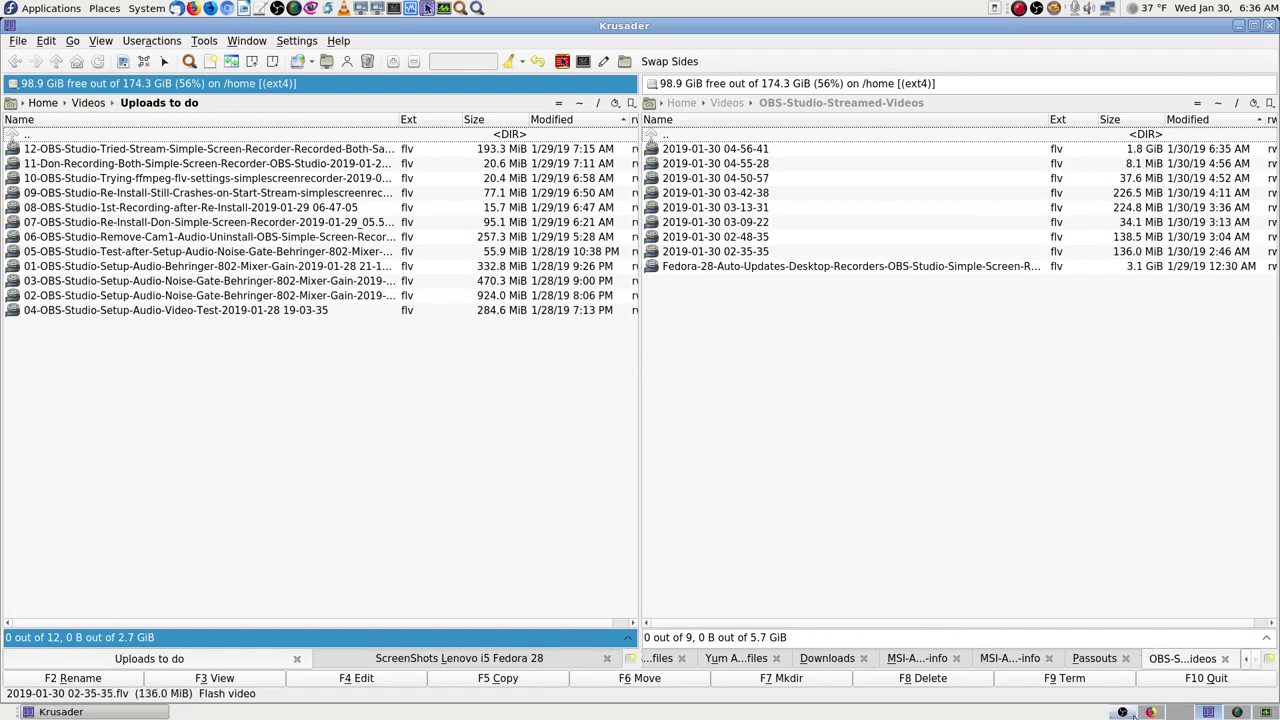
key("ctrl+alt+Left")
left_click(1164, 588)
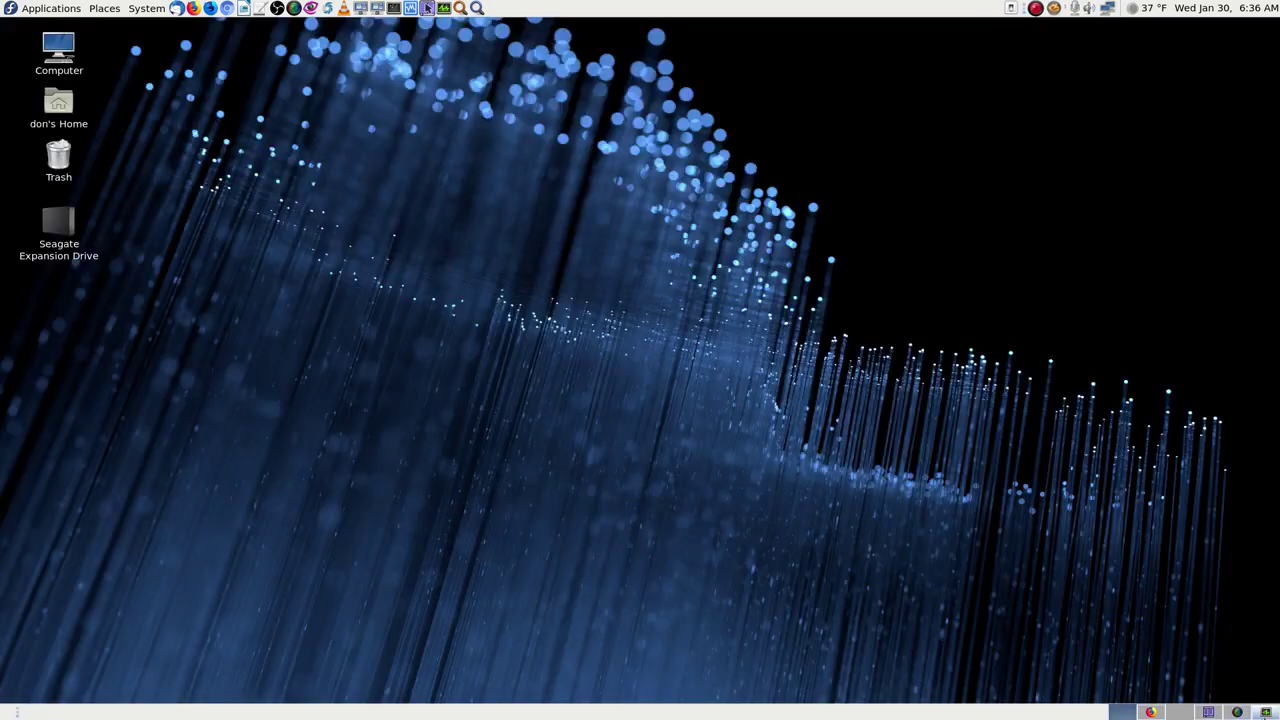
- Check the CPU usage of simplescreenrecorder in System Monitor with OBS closed, and glance at the video folders in Krusader
left_click(1250, 714)
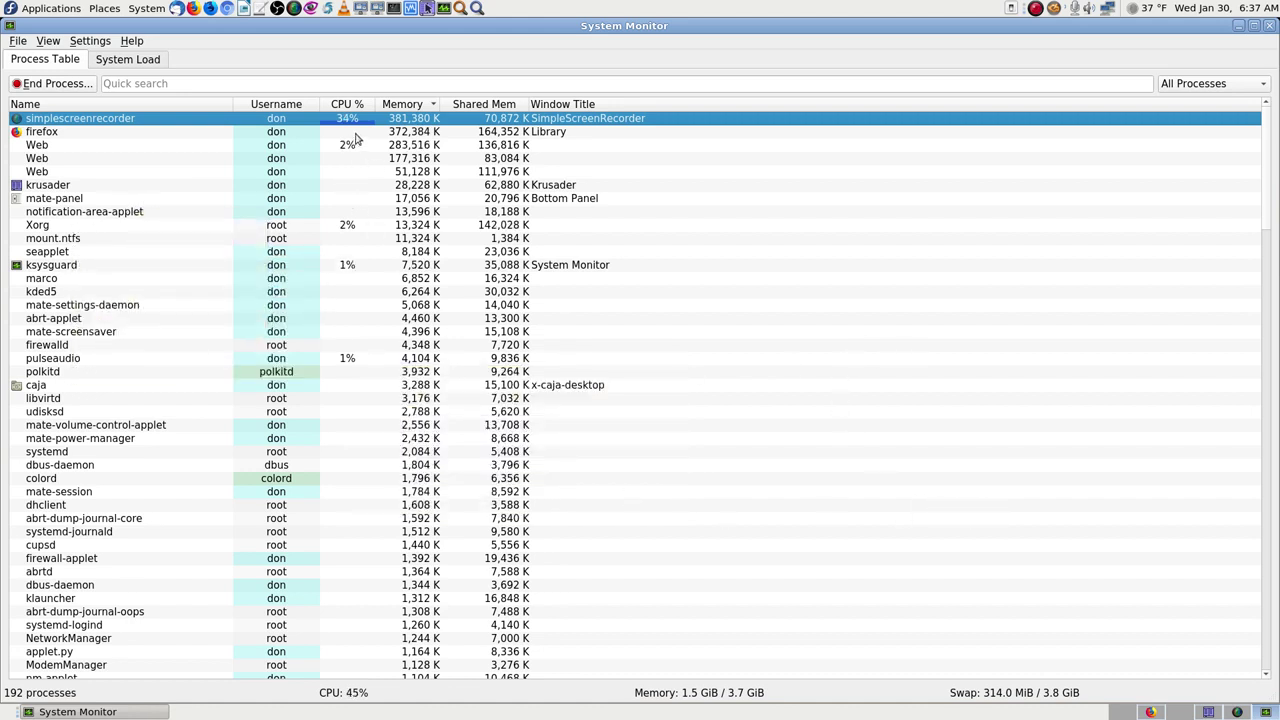
mouse_move(355, 138)
left_click(1210, 712)
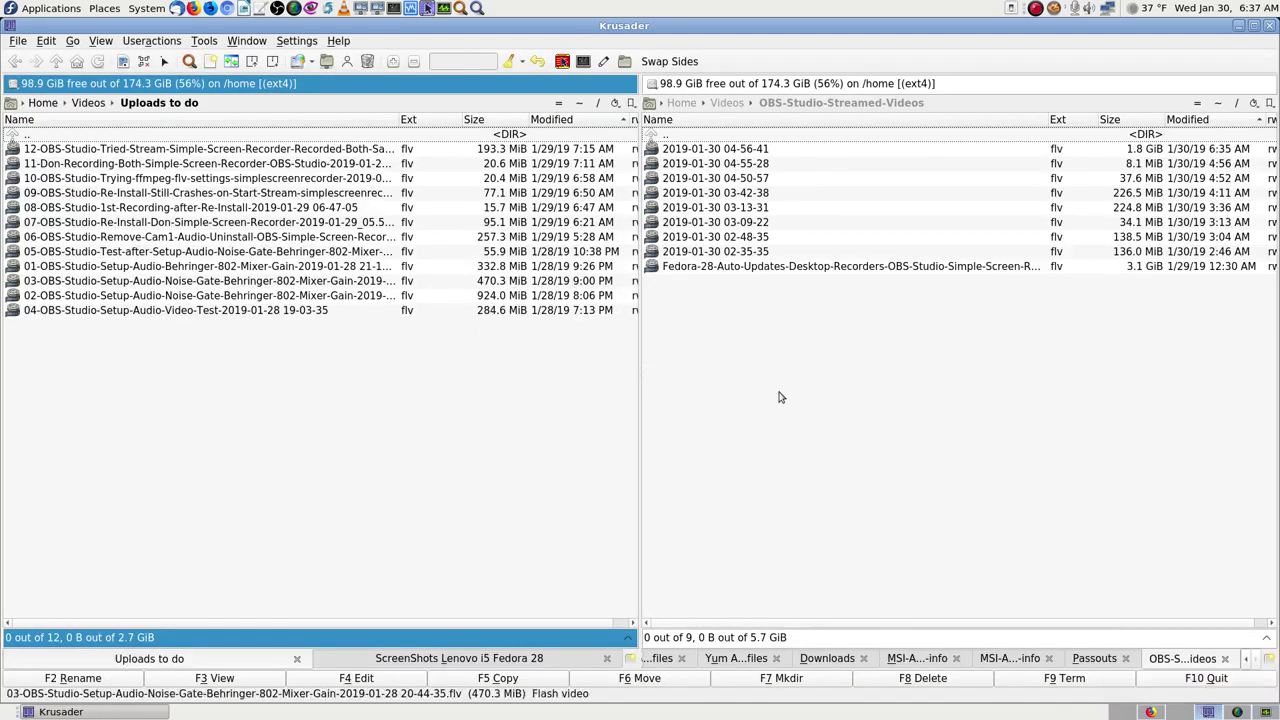
- In Firefox, play the dashboard's stream preview with sound on and skip forward toward the live point
left_click(1150, 712)
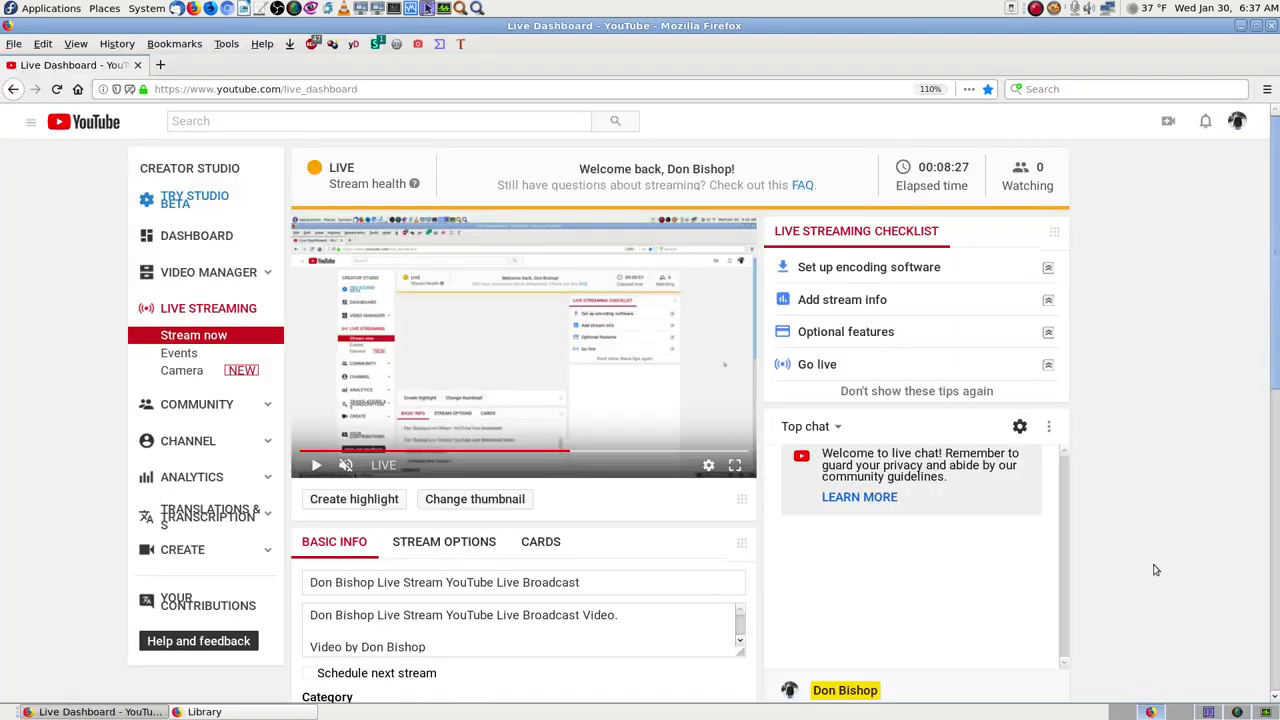
left_click(316, 465)
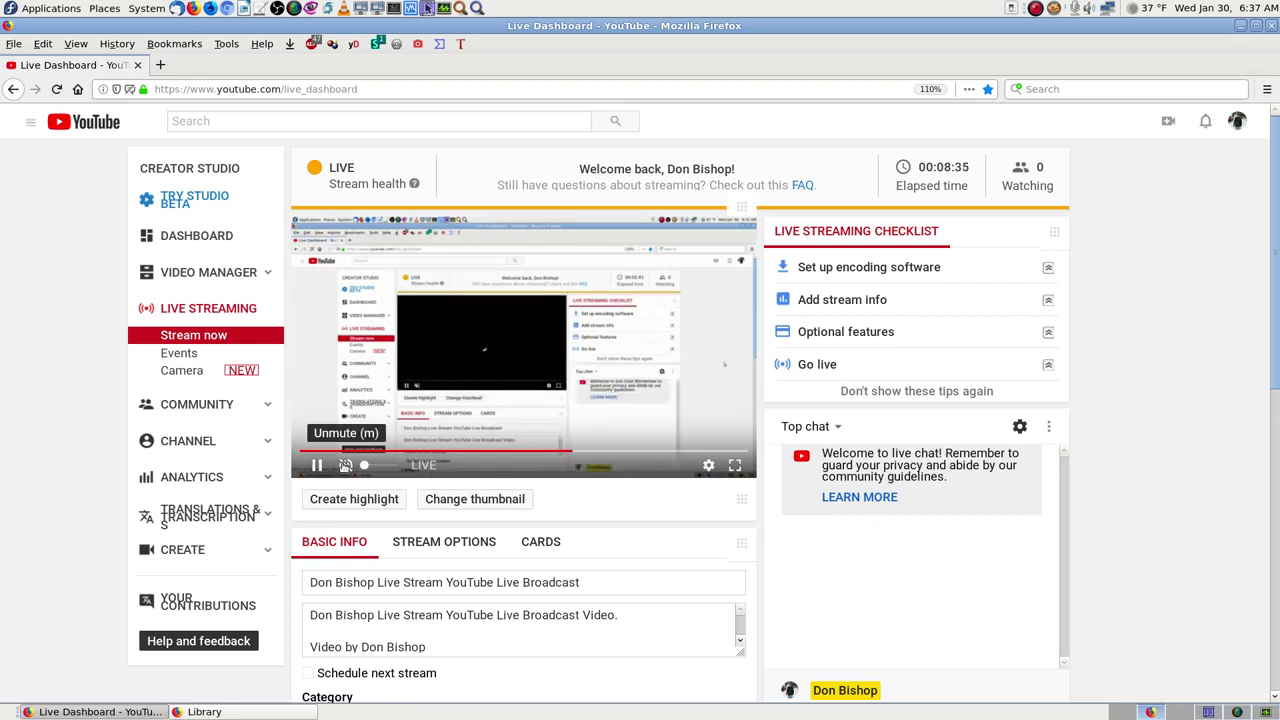
left_click(345, 465)
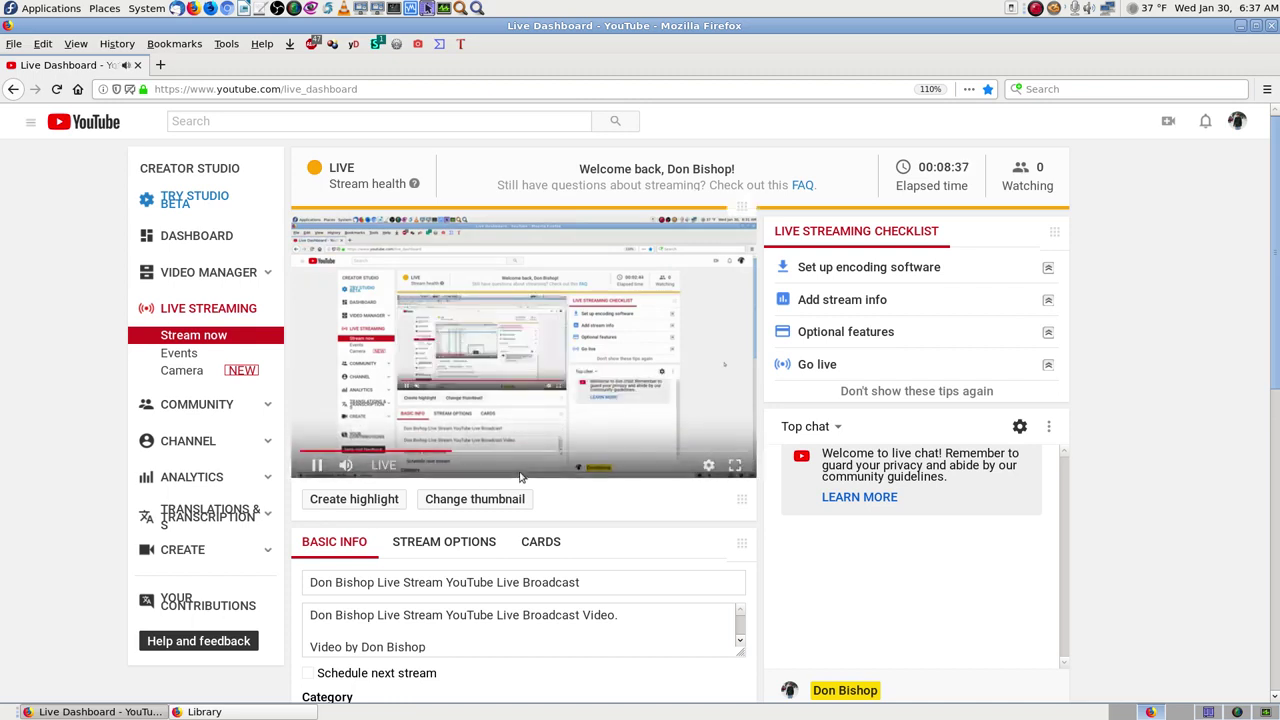
left_click(665, 455)
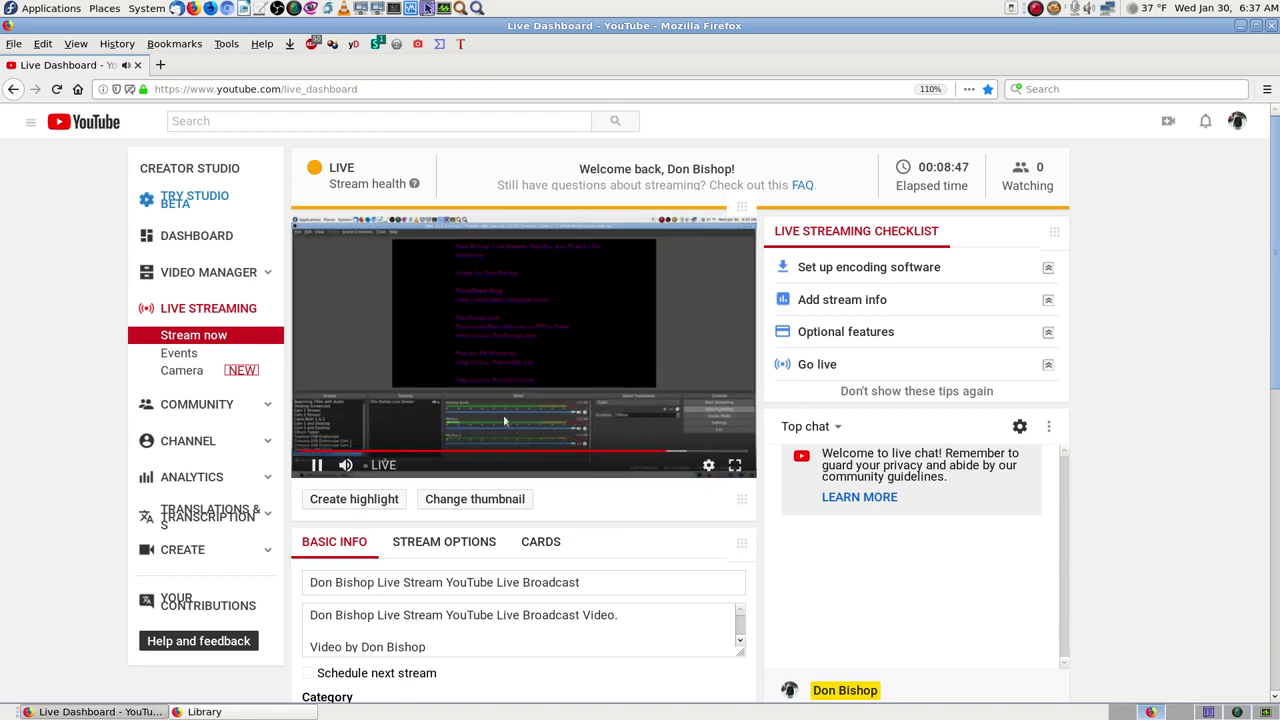
- Skip the stream preview forward, reload the Live Dashboard, and watch the preview with sound on before pausing it
left_click(729, 455)
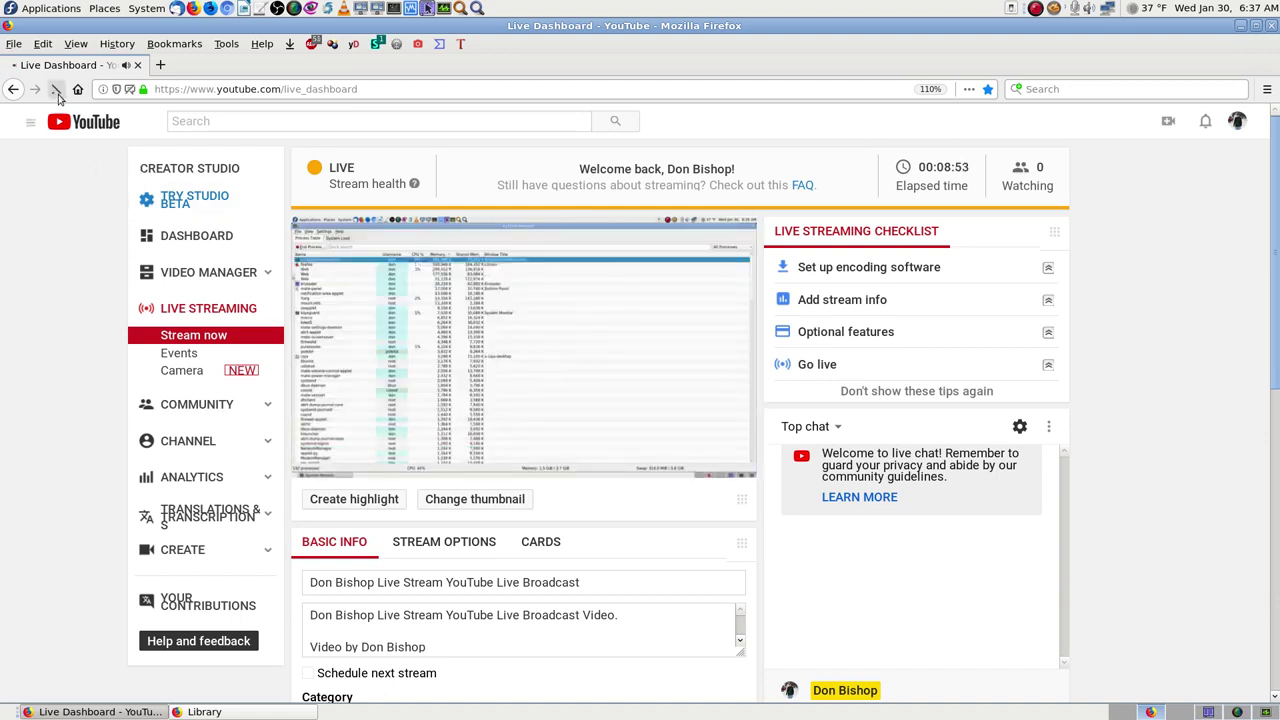
left_click(57, 90)
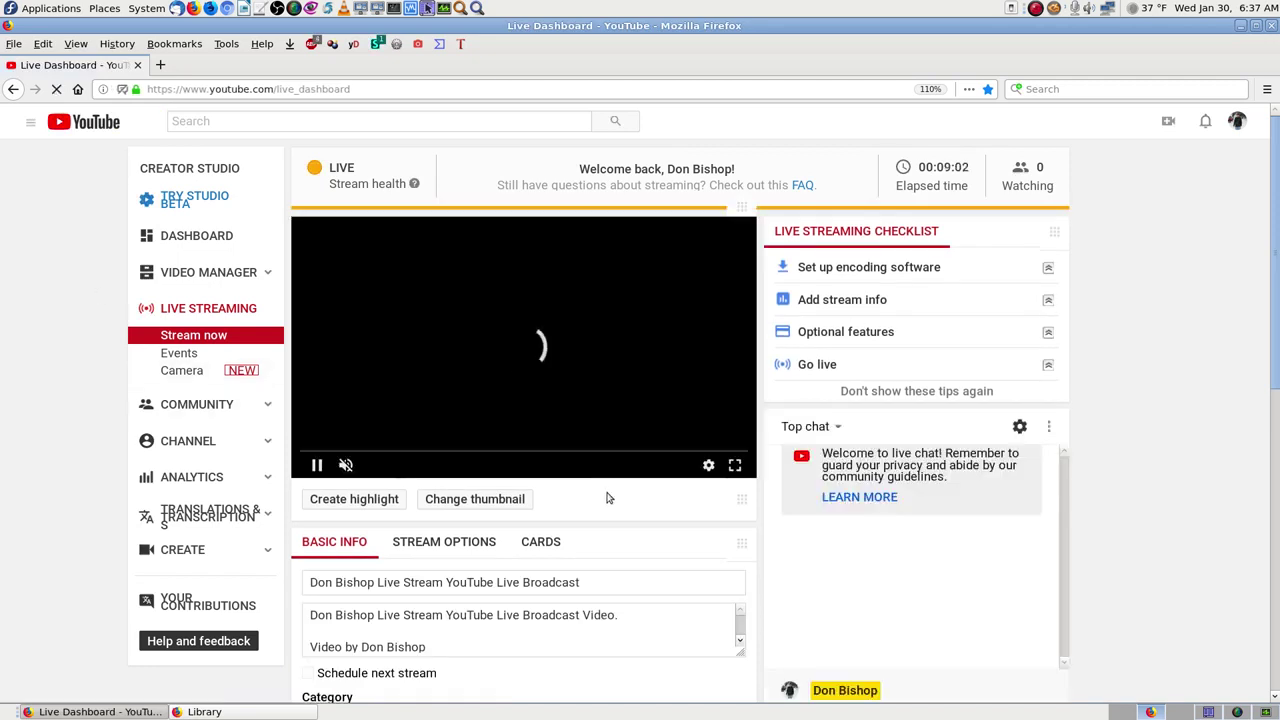
left_click(348, 466)
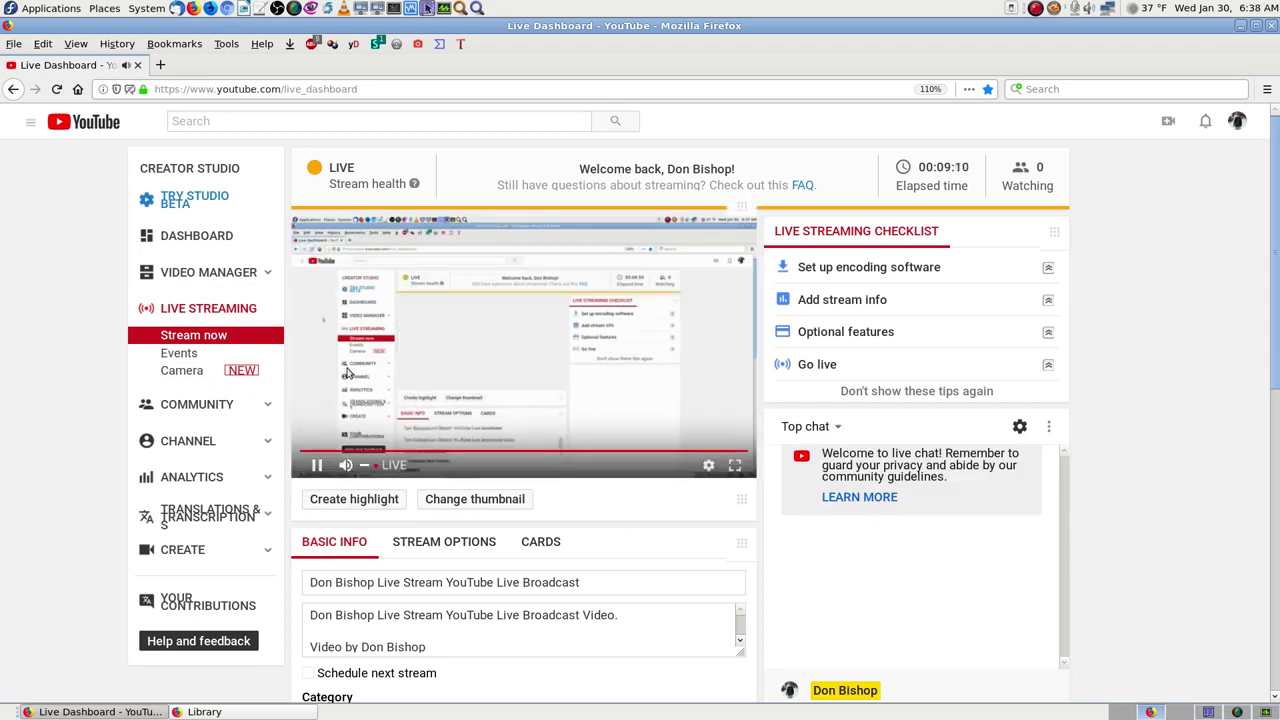
left_click(400, 347)
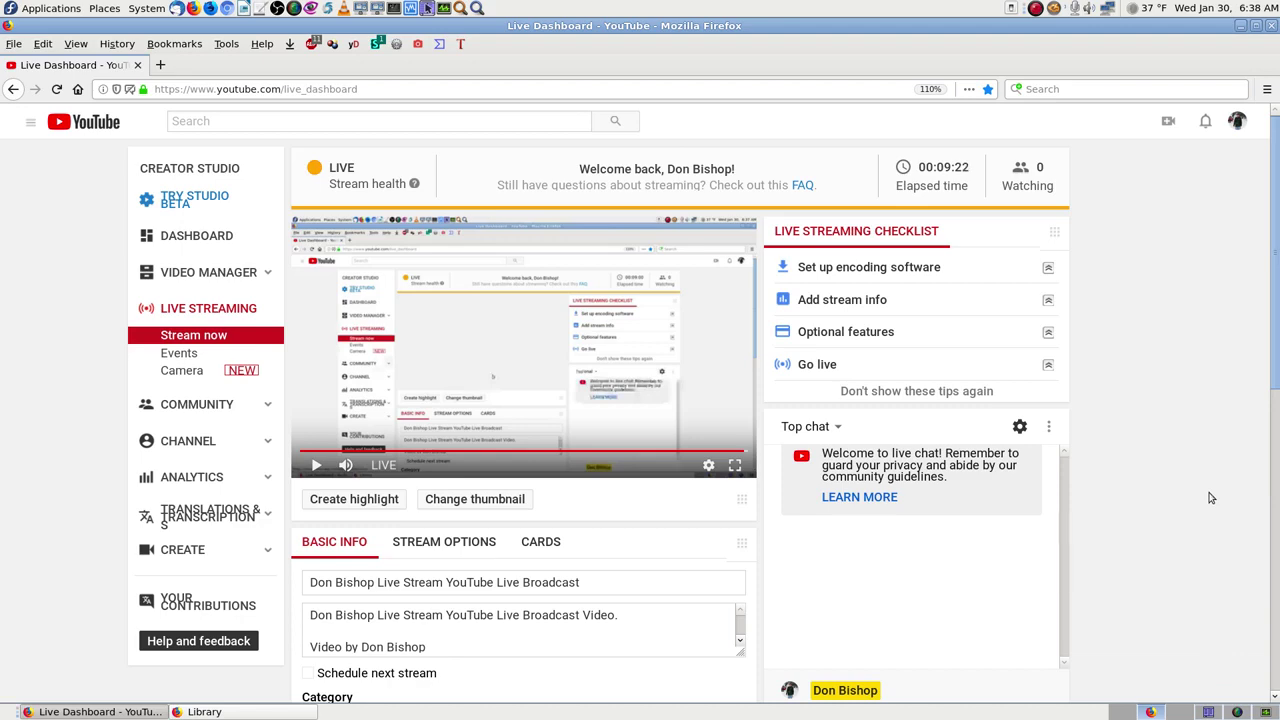
- Check simplescreenrecorder's CPU usage in System Monitor, the recording statistics in SimpleScreenRecorder, and the video folders in Krusader
left_click(1237, 712)
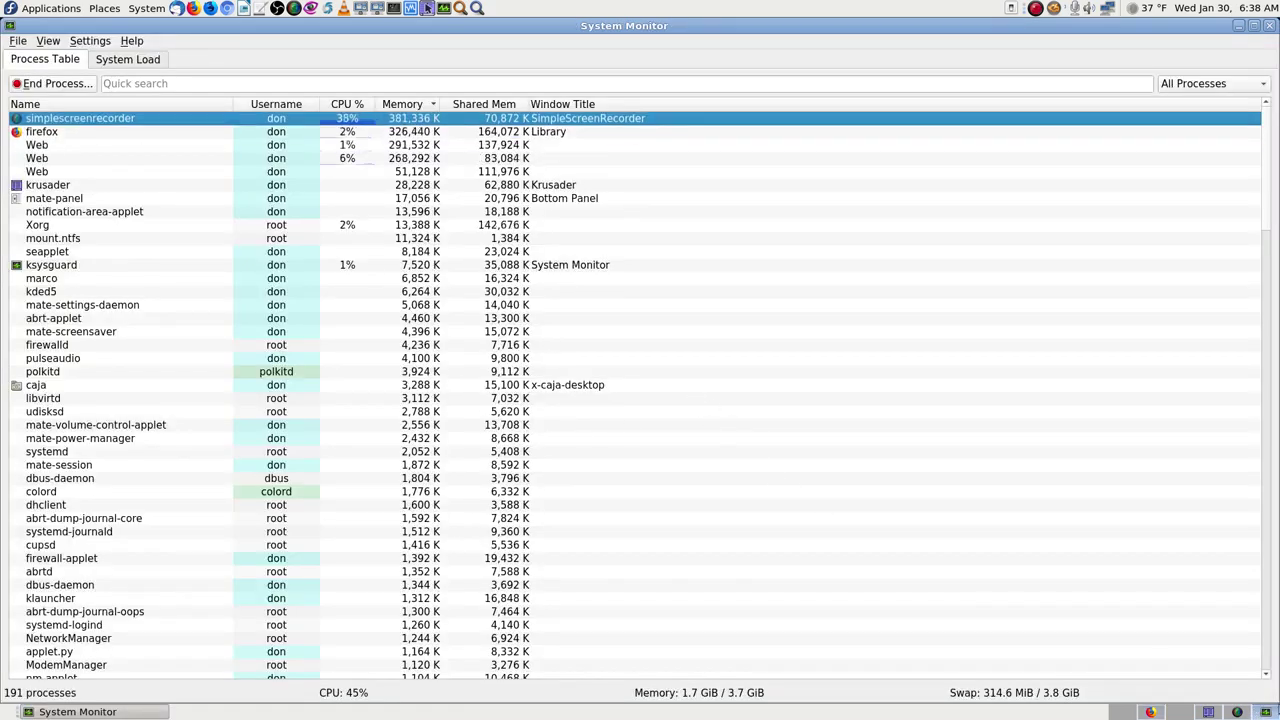
left_click(1247, 712)
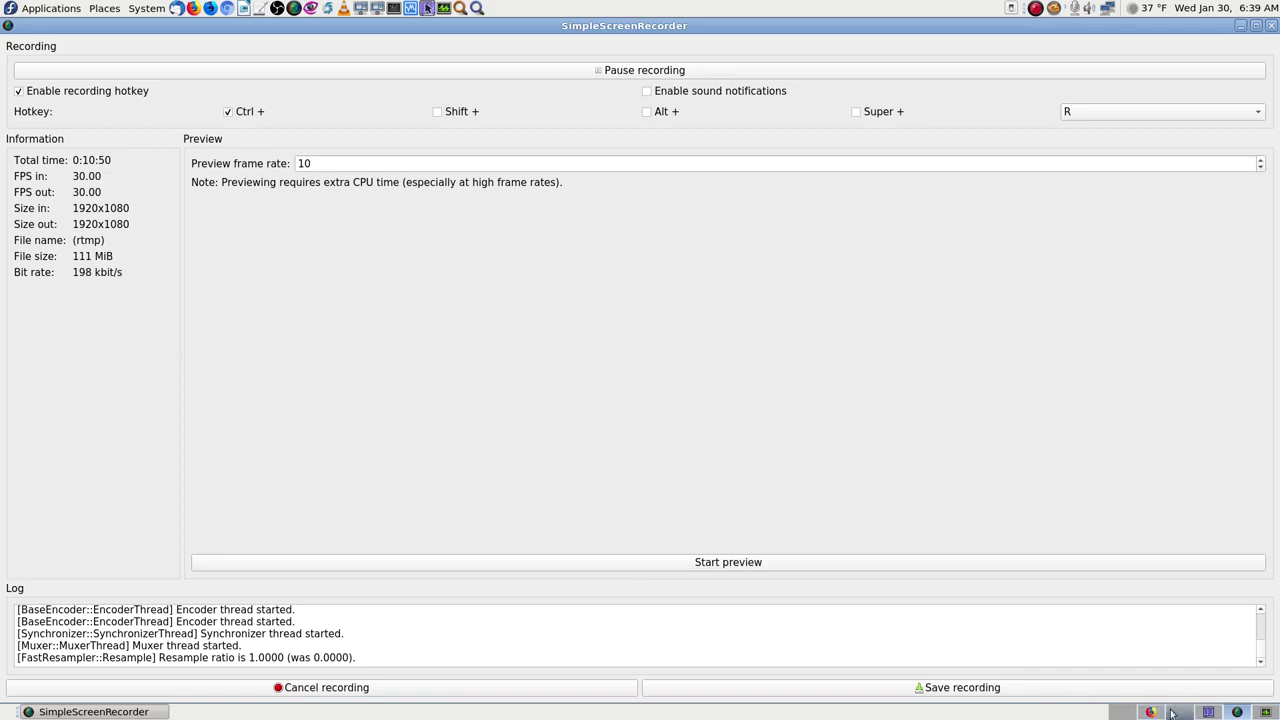
left_click(1210, 712)
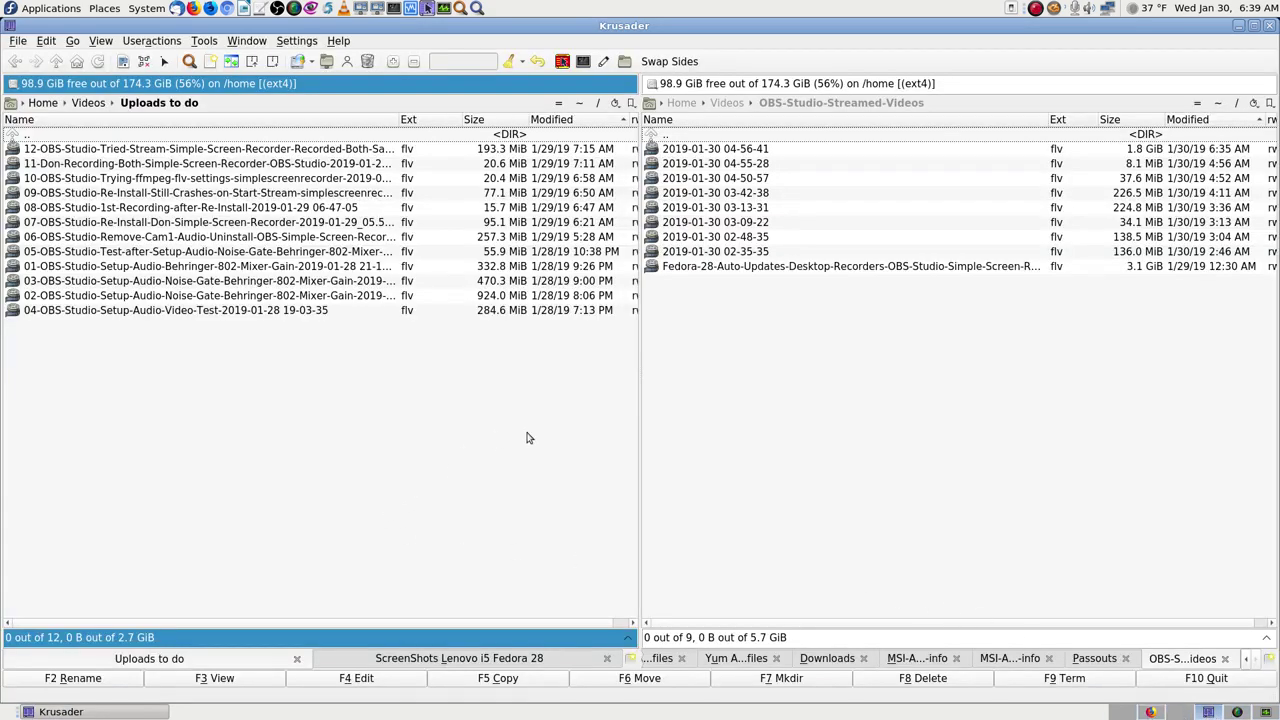
- In Firefox, open a new tab and the bookmarks library, and select the YouTube.com info folder
left_click(1152, 712)
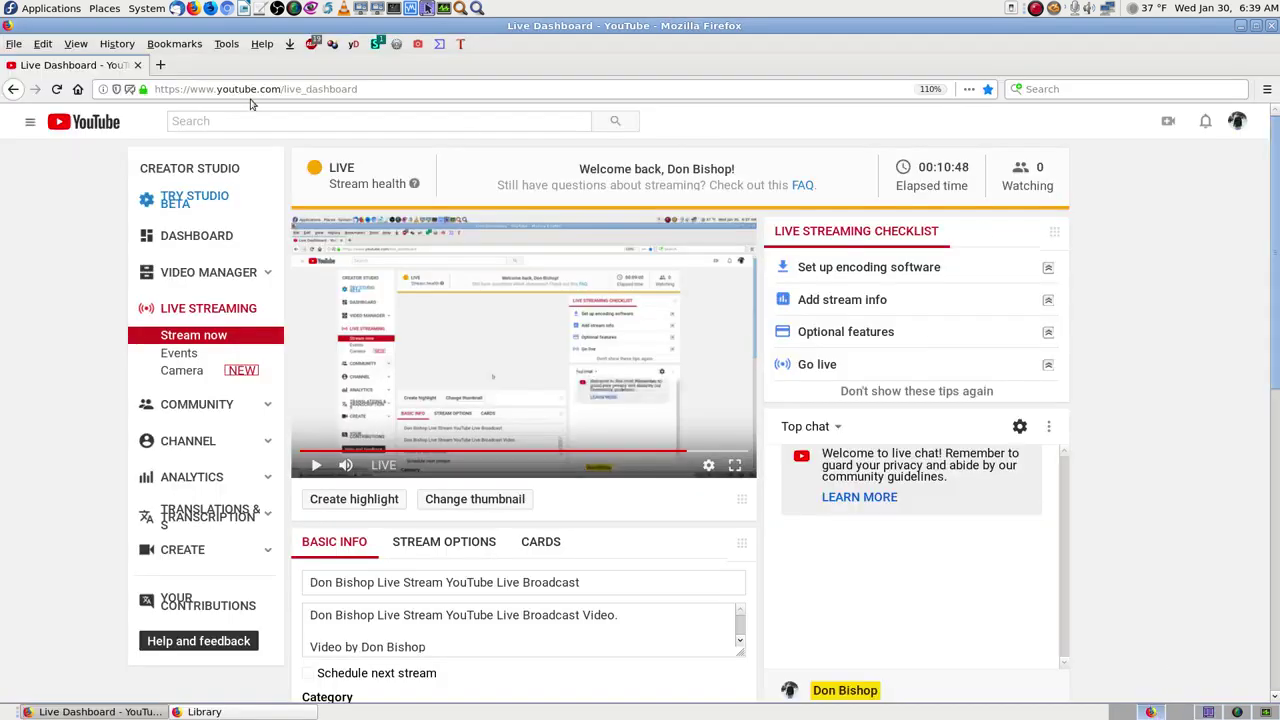
left_click(160, 64)
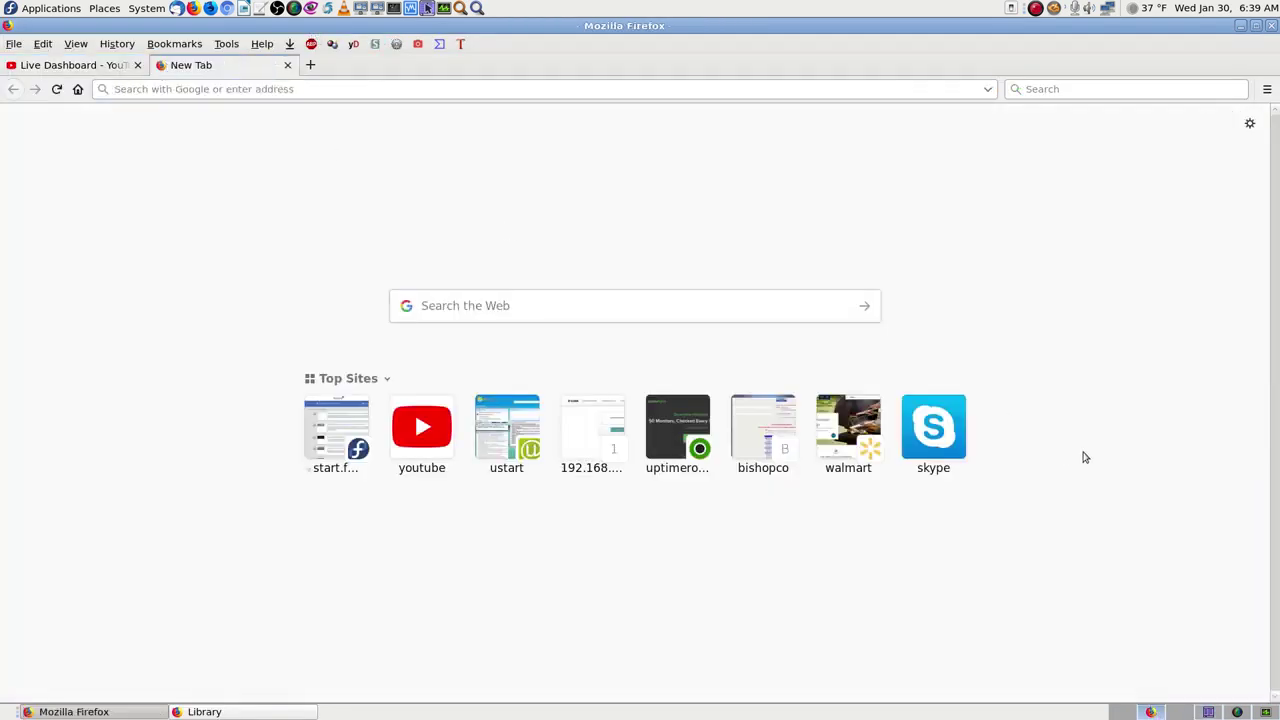
key("ctrl+shift+o")
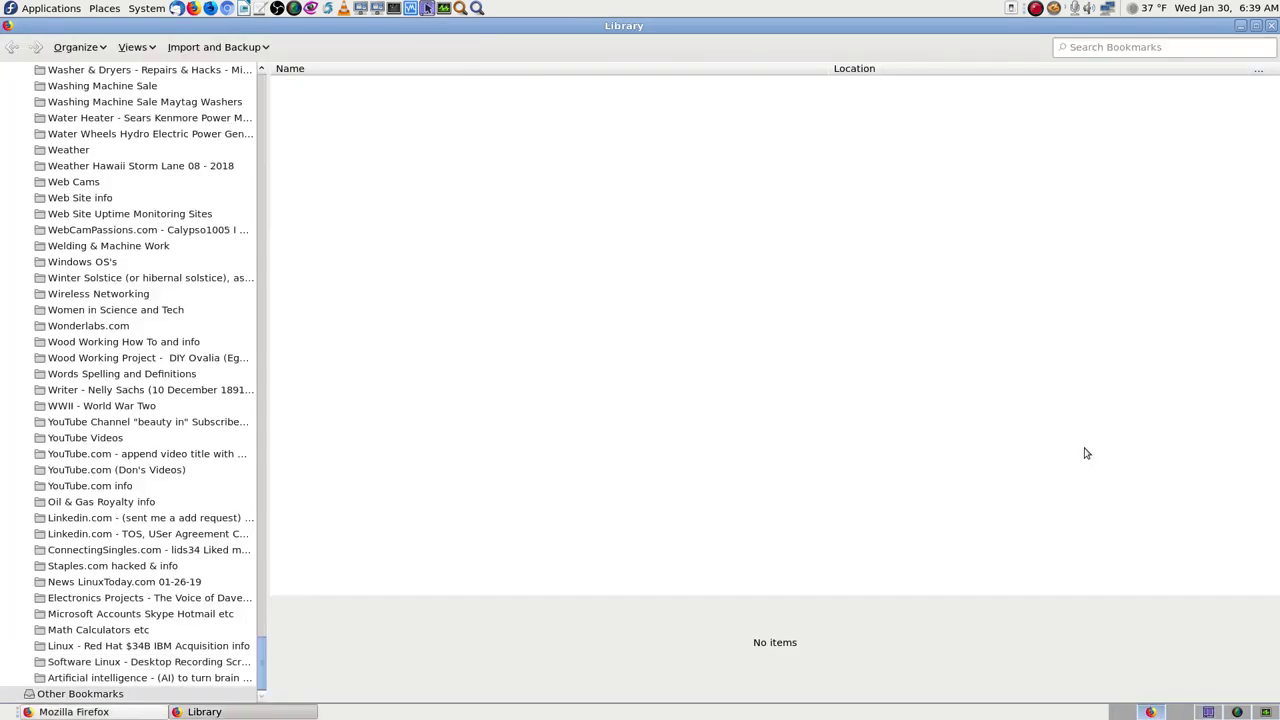
left_click(192, 439)
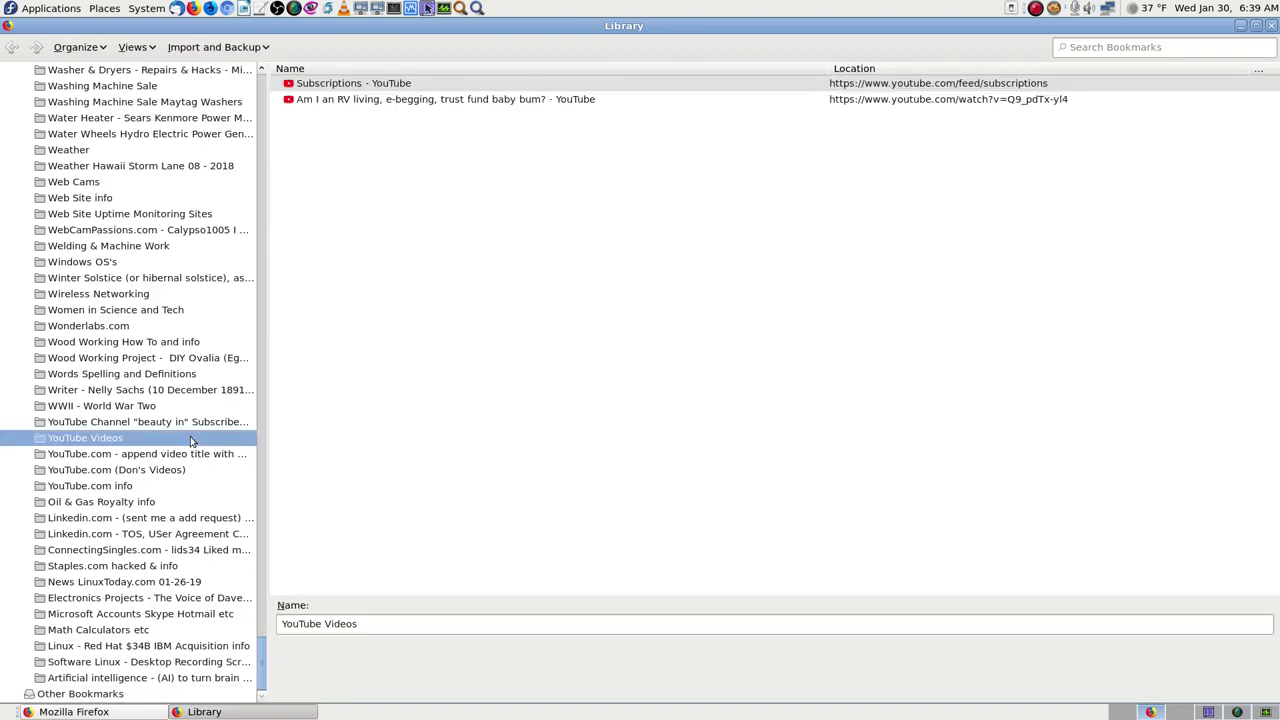
key("Down")
key("Down")
key("Down")
key("Down")
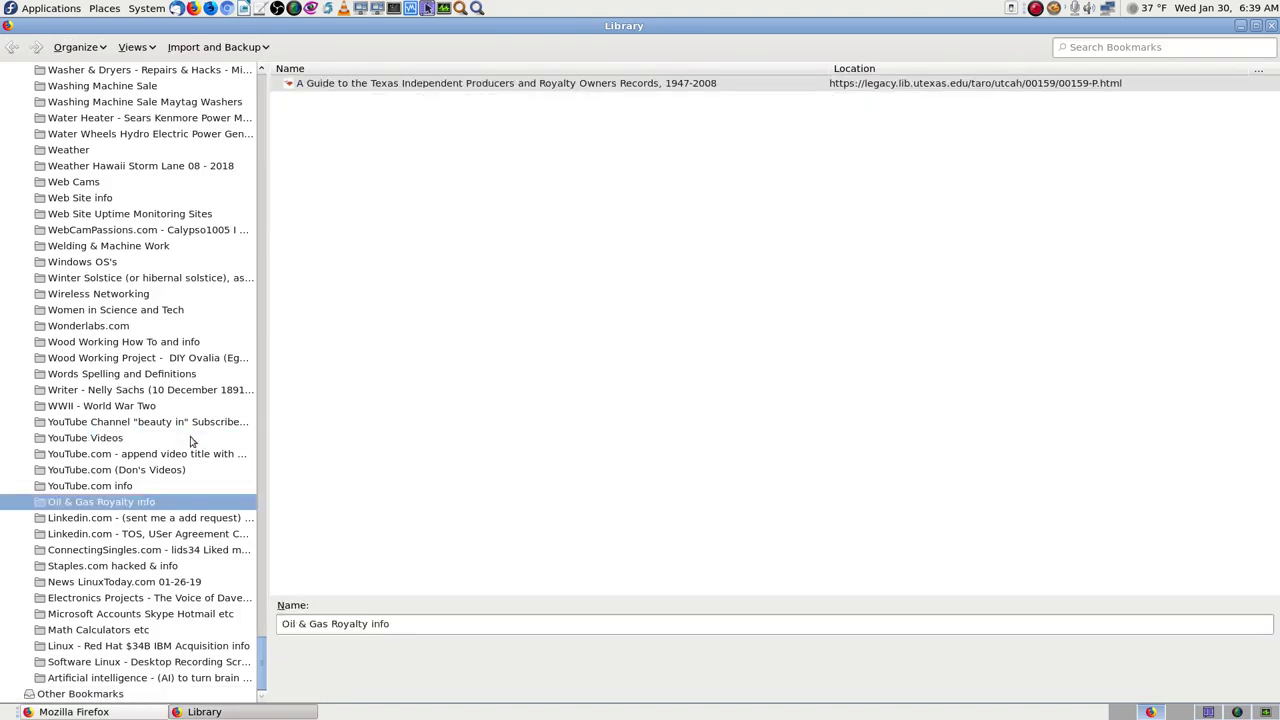
key("Up")
key("Up")
key("Up")
key("Up")
key("Up")
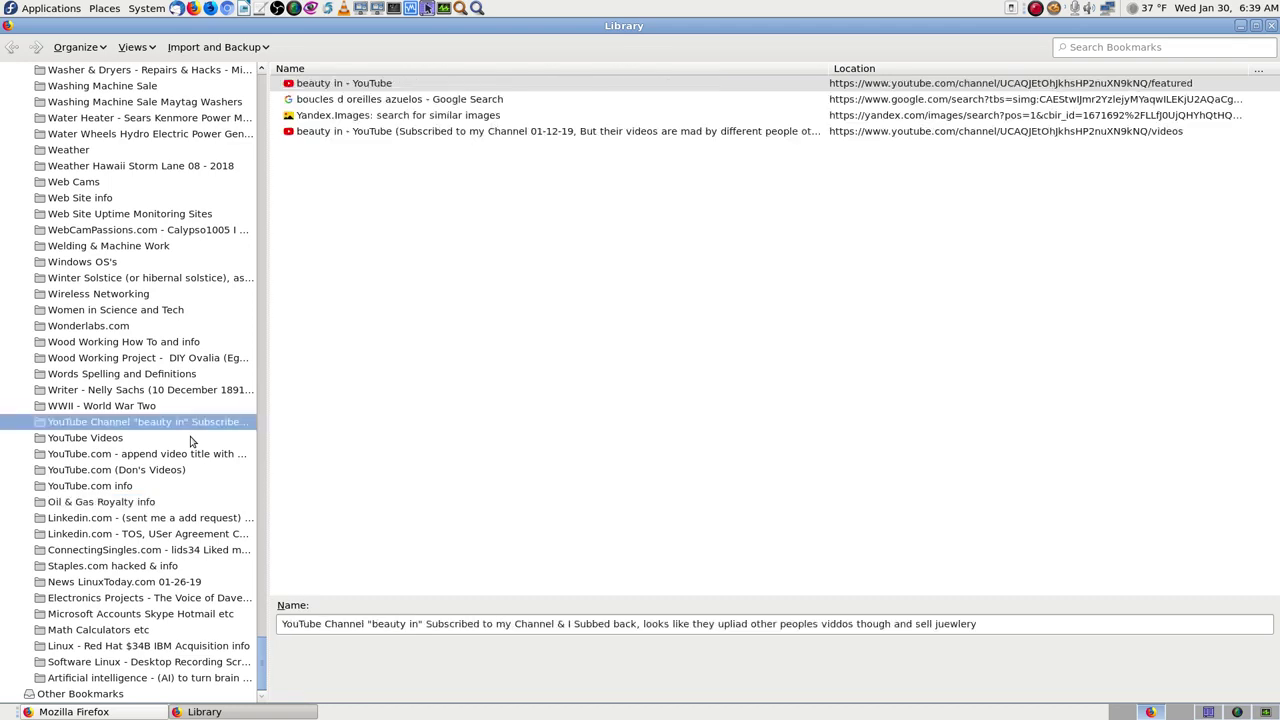
left_click(128, 486)
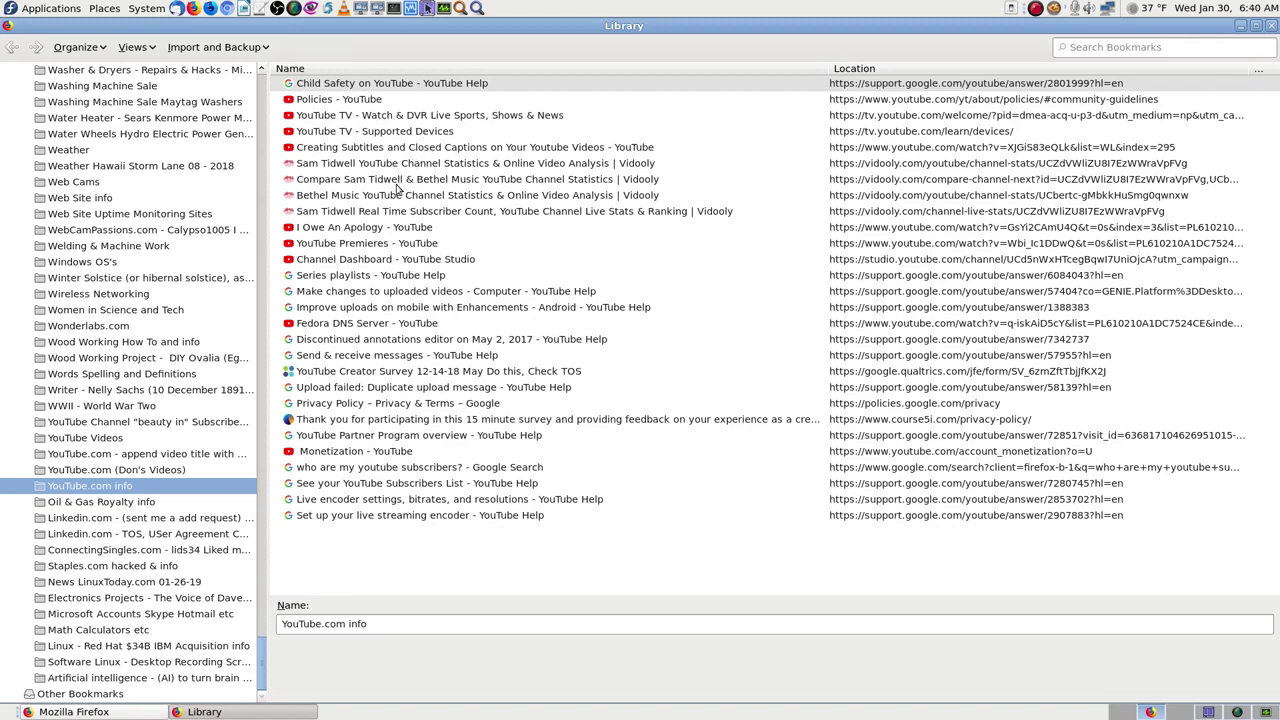
- Sort the YouTube.com info bookmarks by name and load "Live encoder settings, bitrates, and resolutions - YouTube Help" in the new tab
right_click(193, 493)
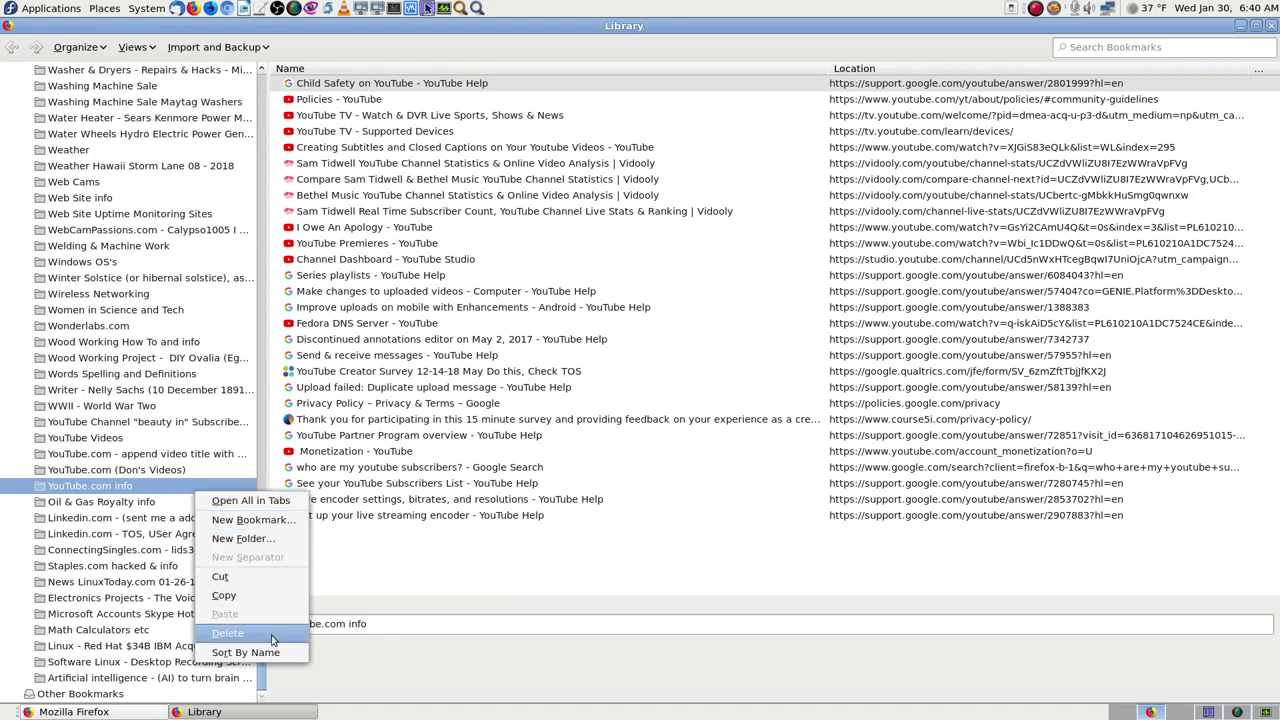
left_click(268, 652)
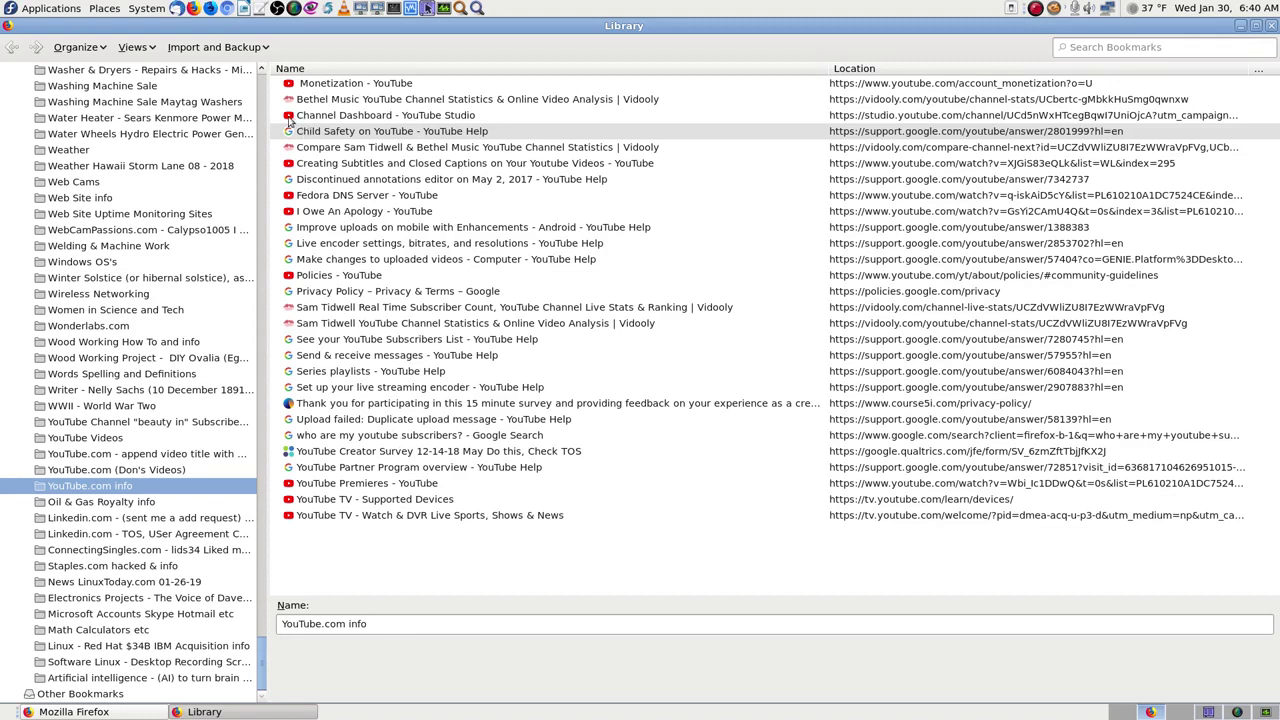
left_click(348, 245)
left_click(128, 712)
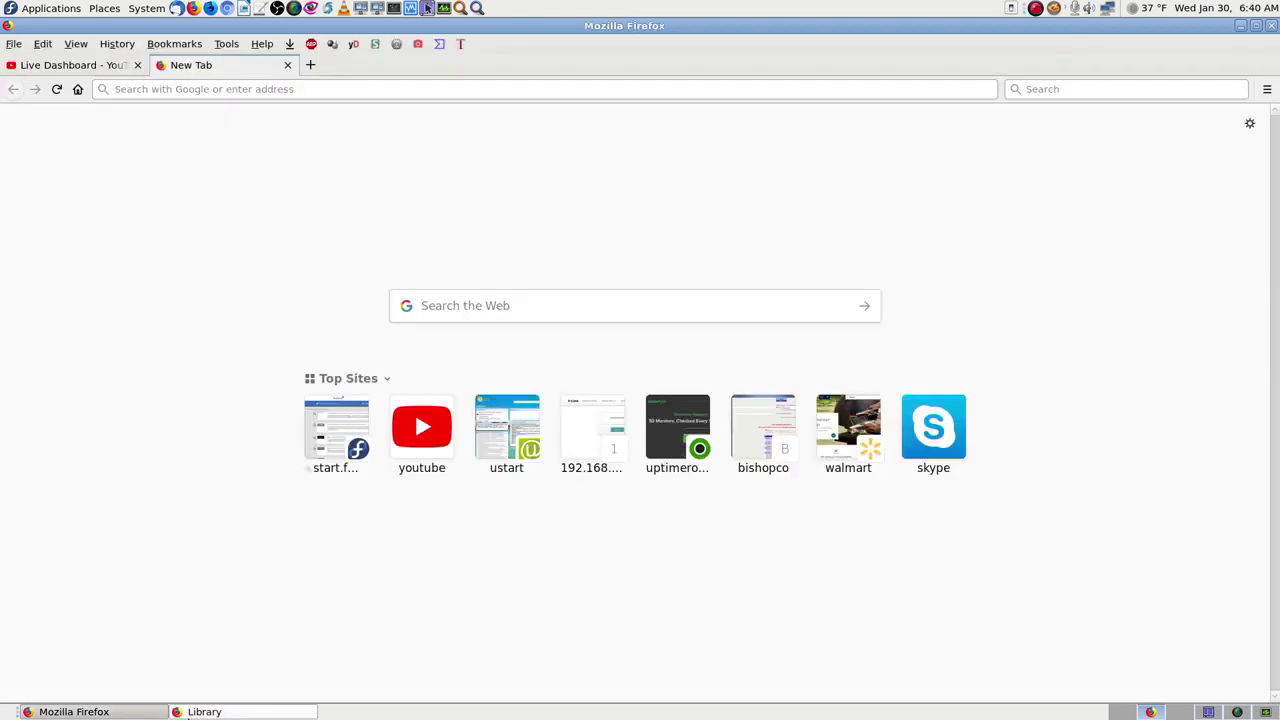
left_click(204, 712)
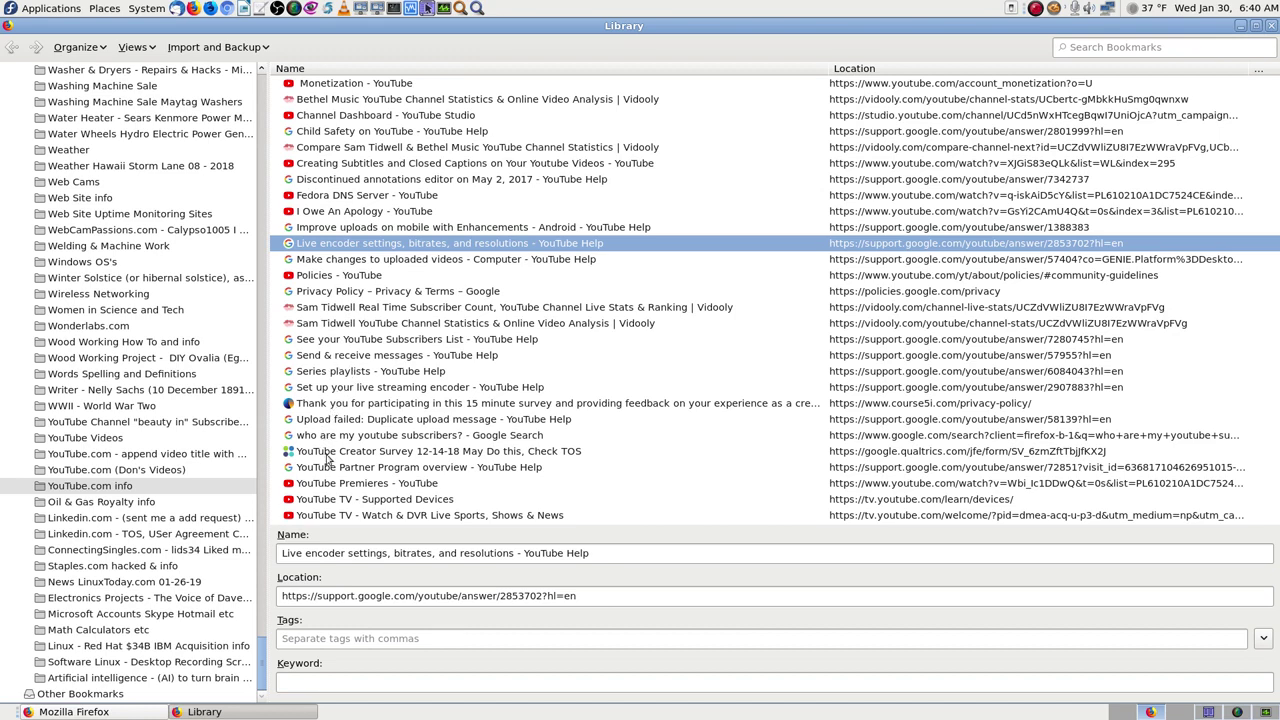
double_click(340, 250)
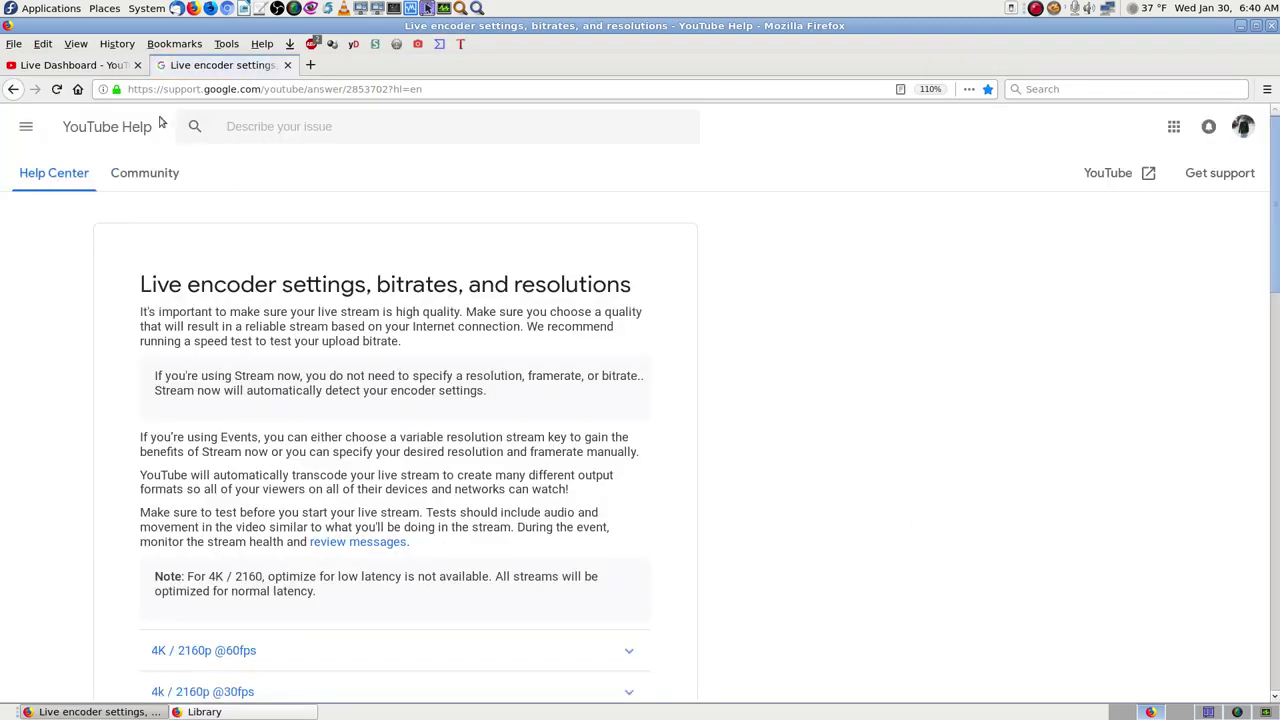
- Glance at the Live Dashboard, and look over the introduction of the encoder settings help page
left_click(96, 66)
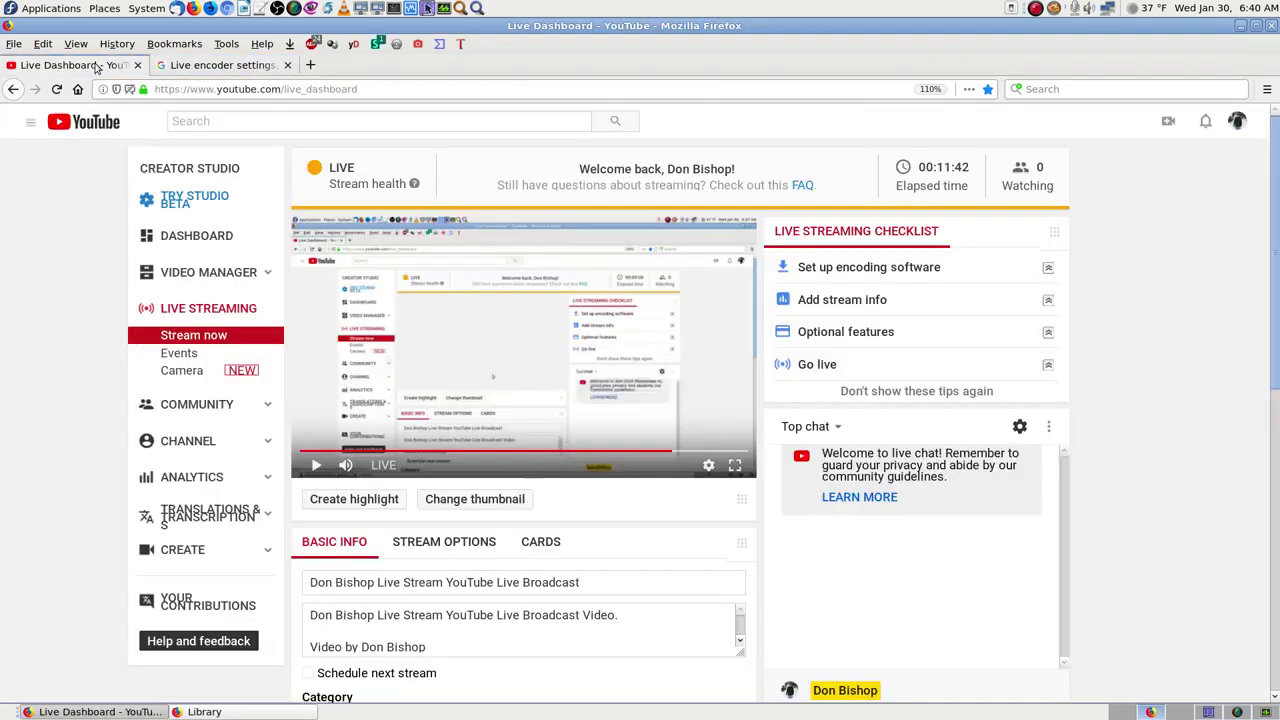
left_click(193, 66)
scroll(797, 453, "down", 1)
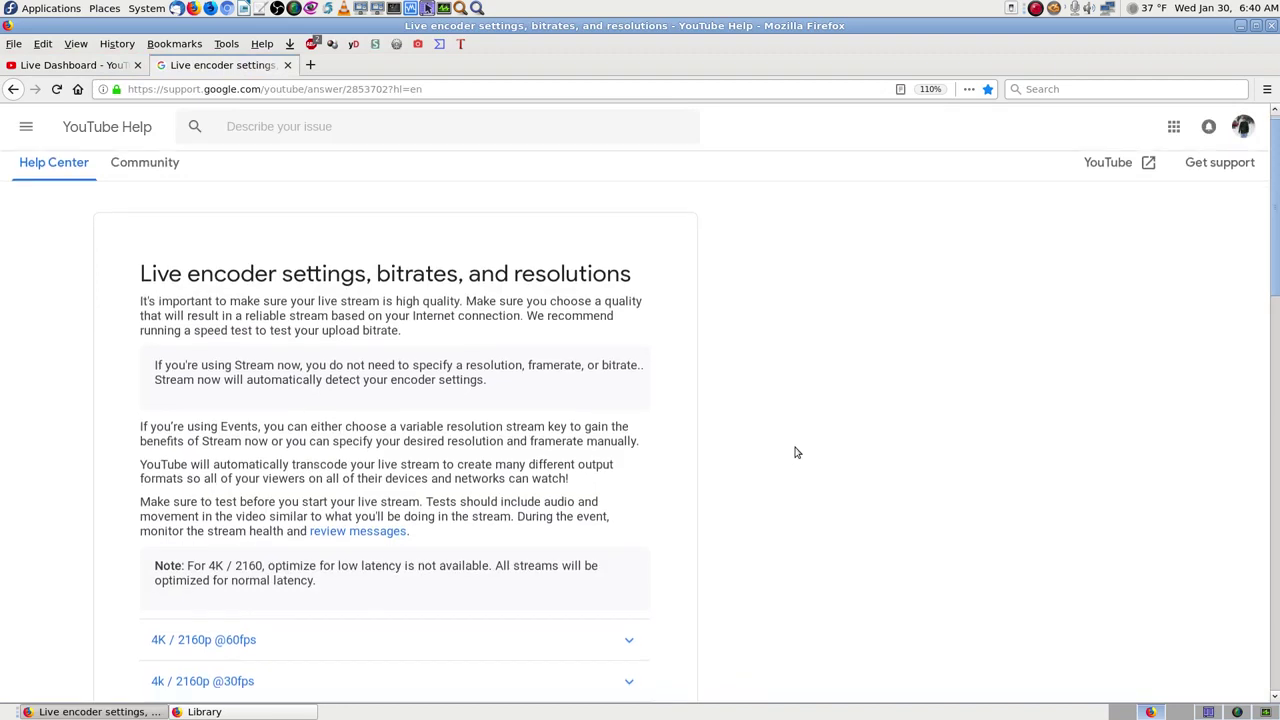
scroll(797, 453, "down", 3)
scroll(797, 449, "up", 4)
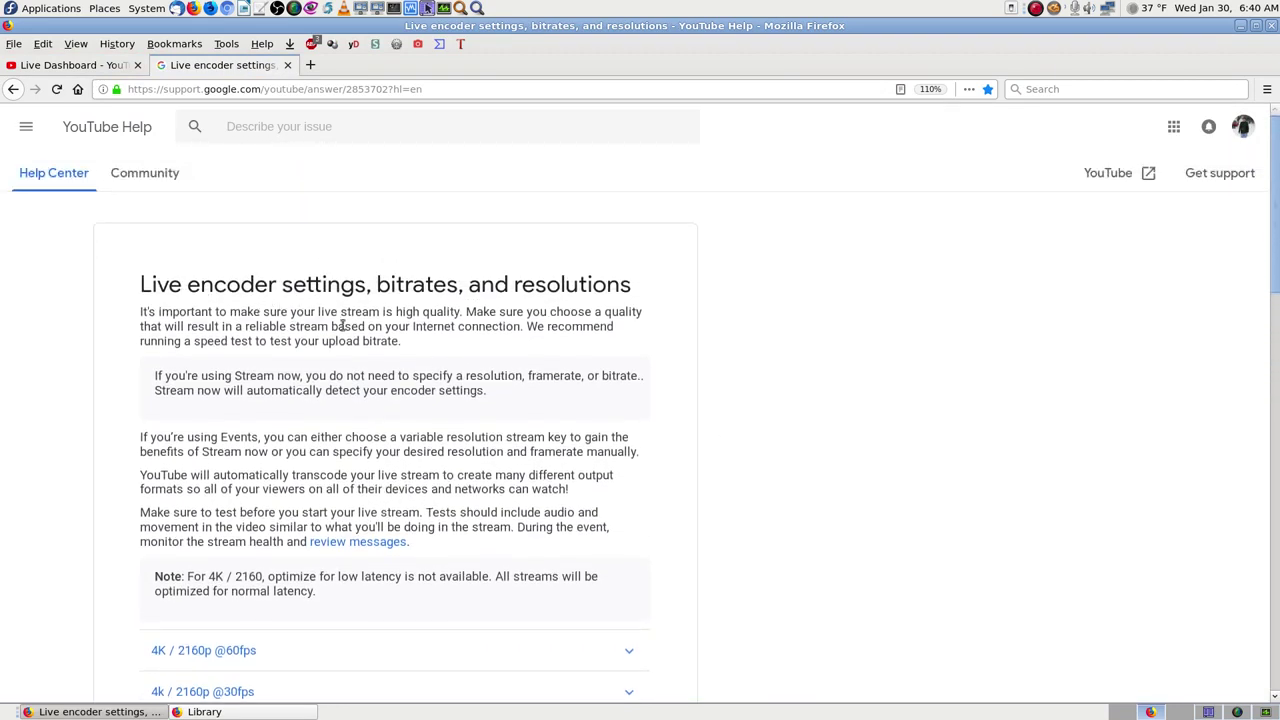
scroll(814, 497, "down", 5)
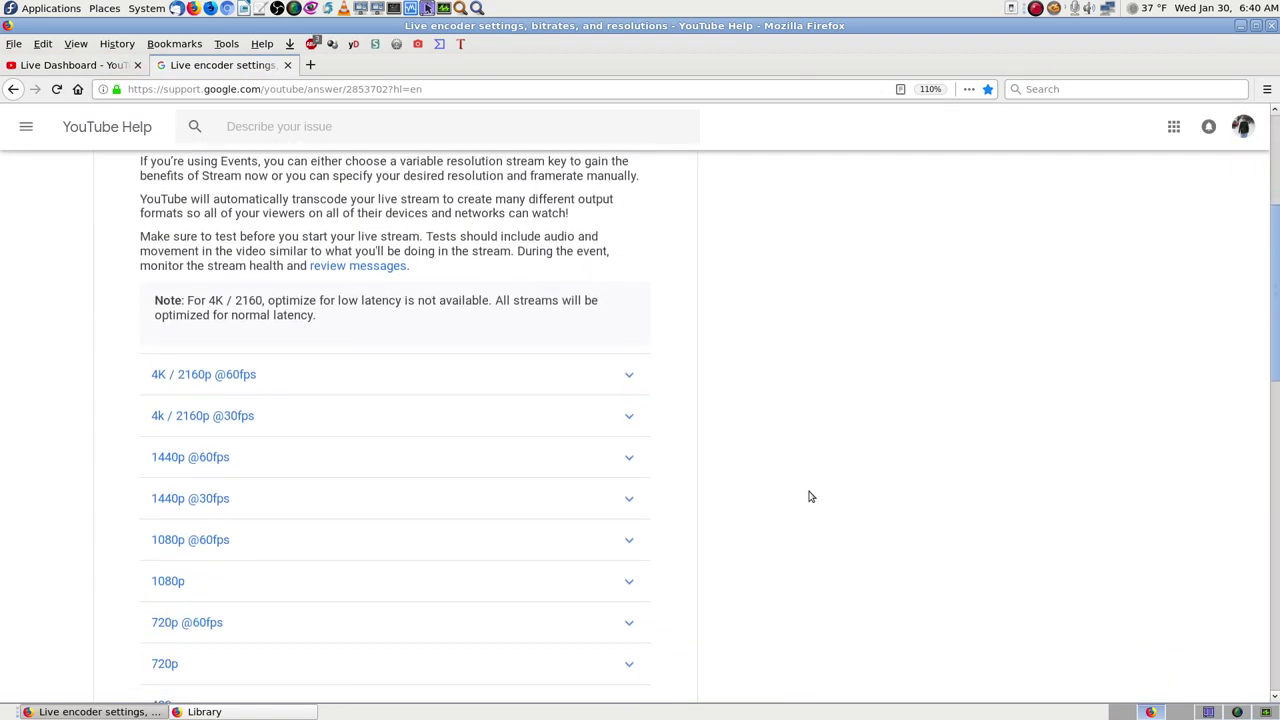
scroll(811, 496, "down", 3)
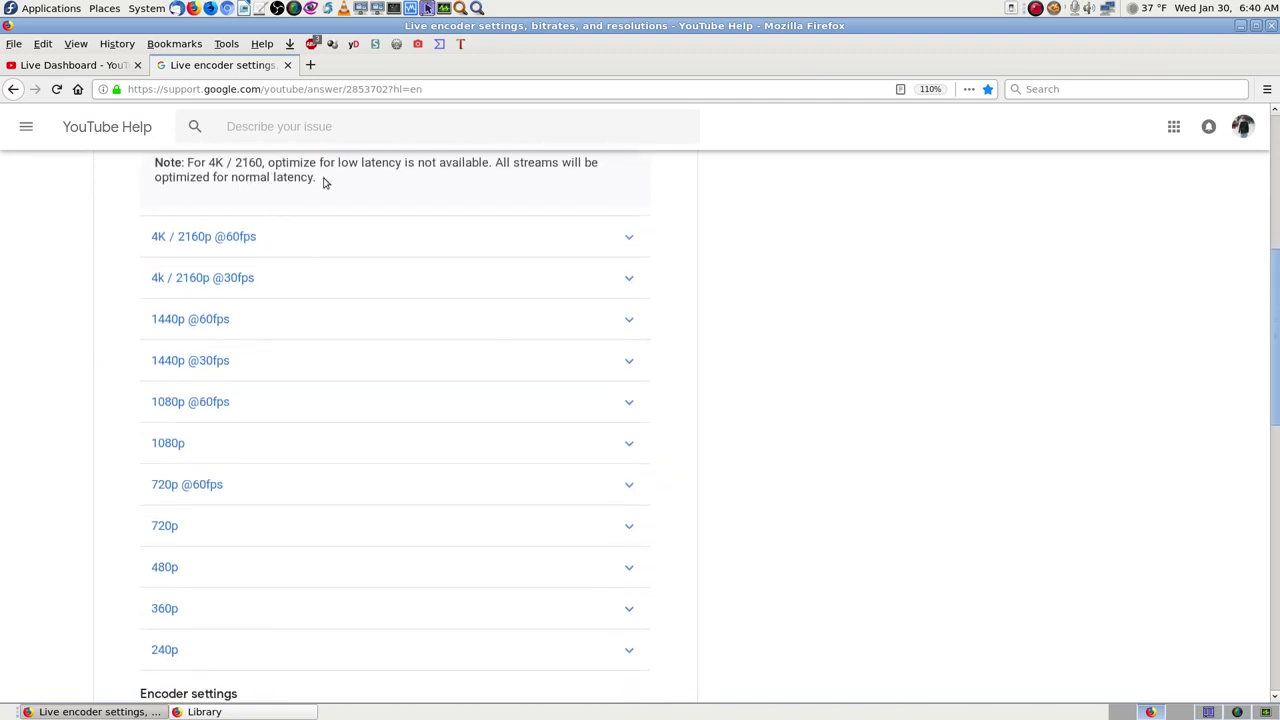
scroll(769, 449, "down", 3)
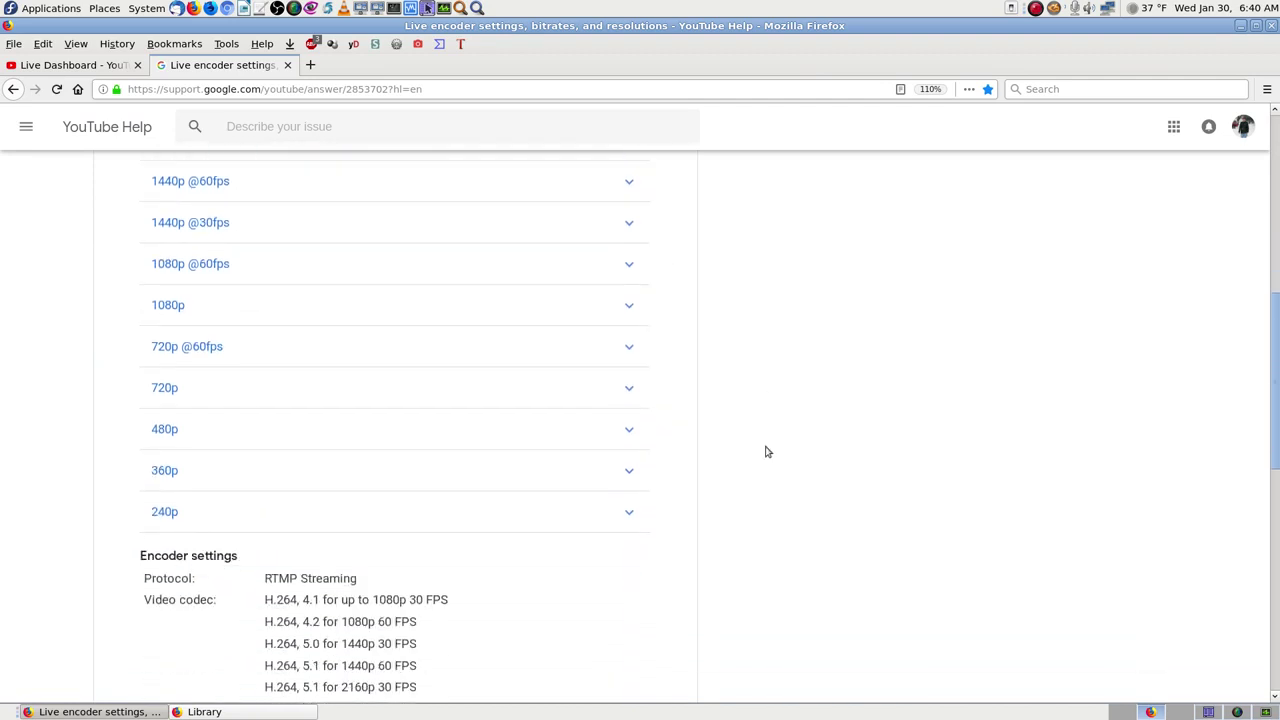
left_click(241, 303)
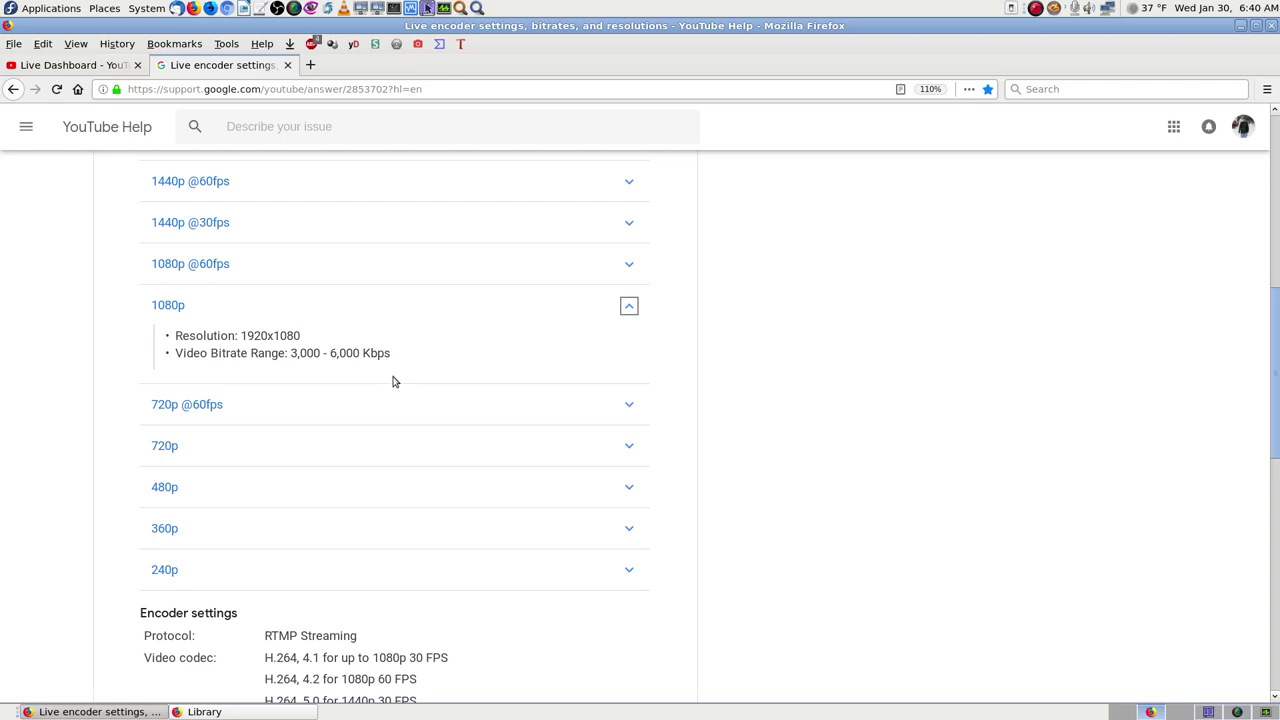
left_click(226, 409)
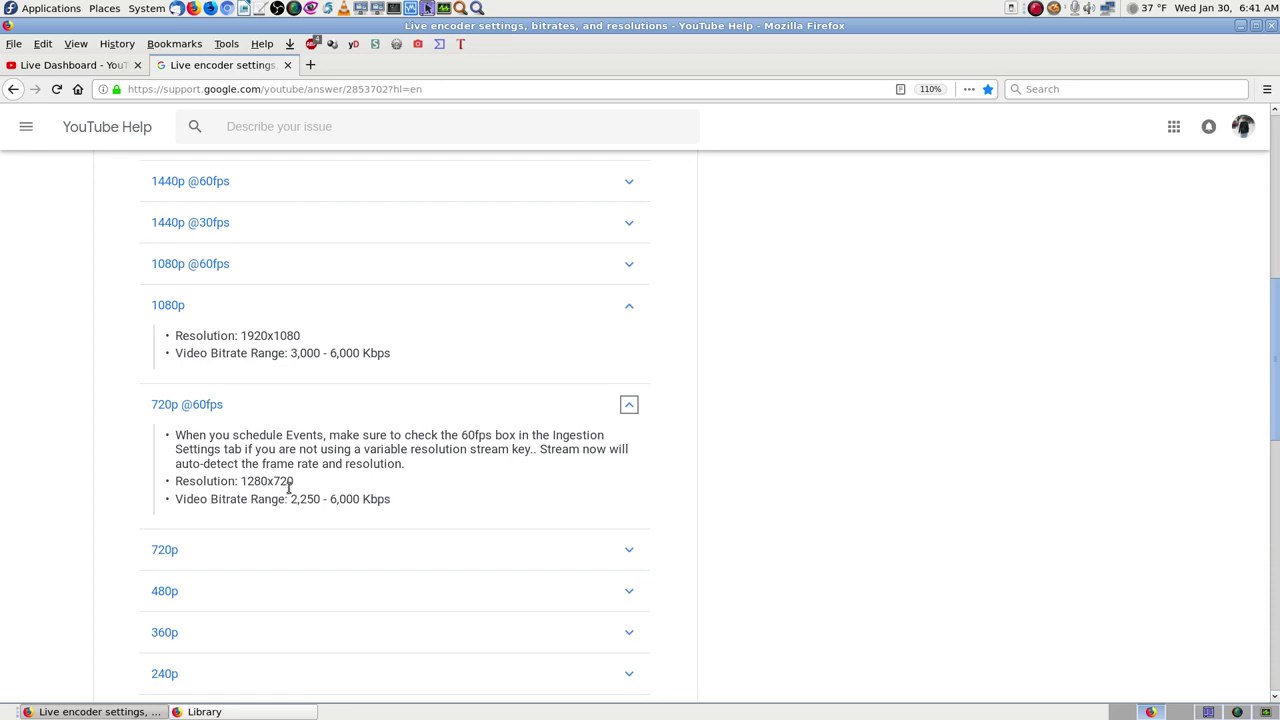
left_click(264, 404)
left_click(240, 459)
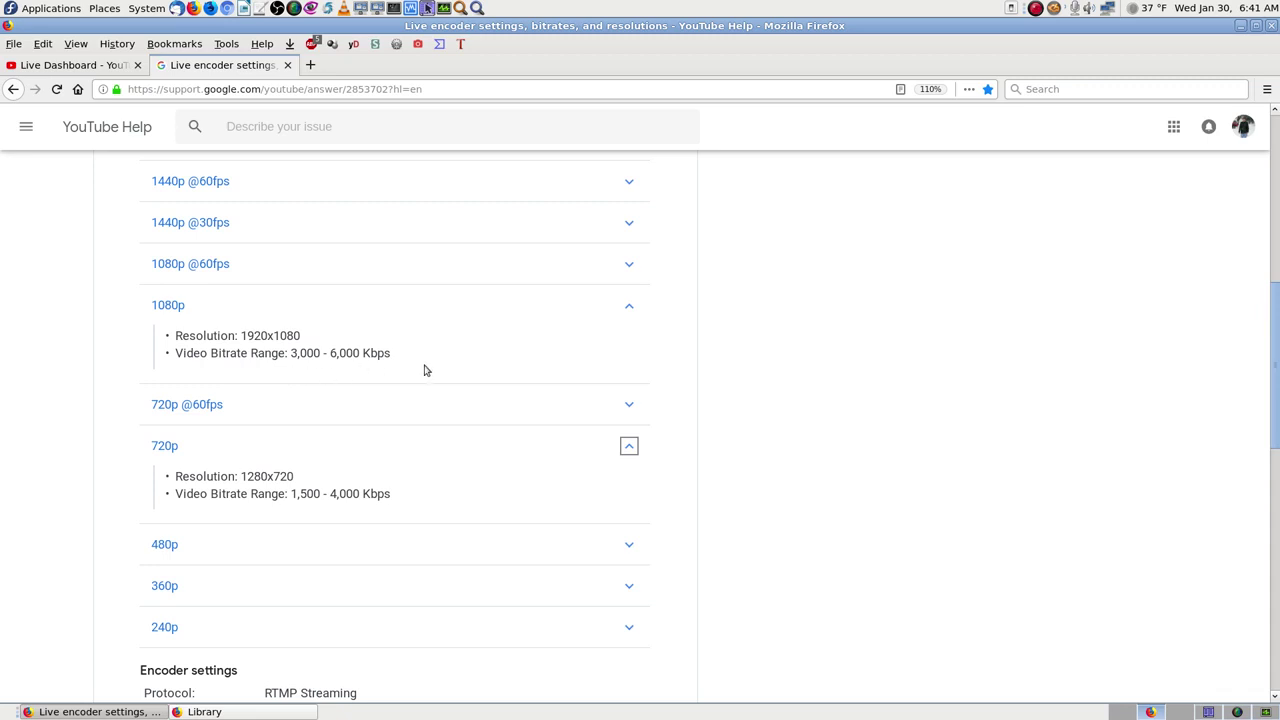
- Read the Encoder settings section, highlighting the H.264 video codec lines for up to 1080p 30 FPS and 2160p 30 FPS
scroll(796, 444, "down", 2)
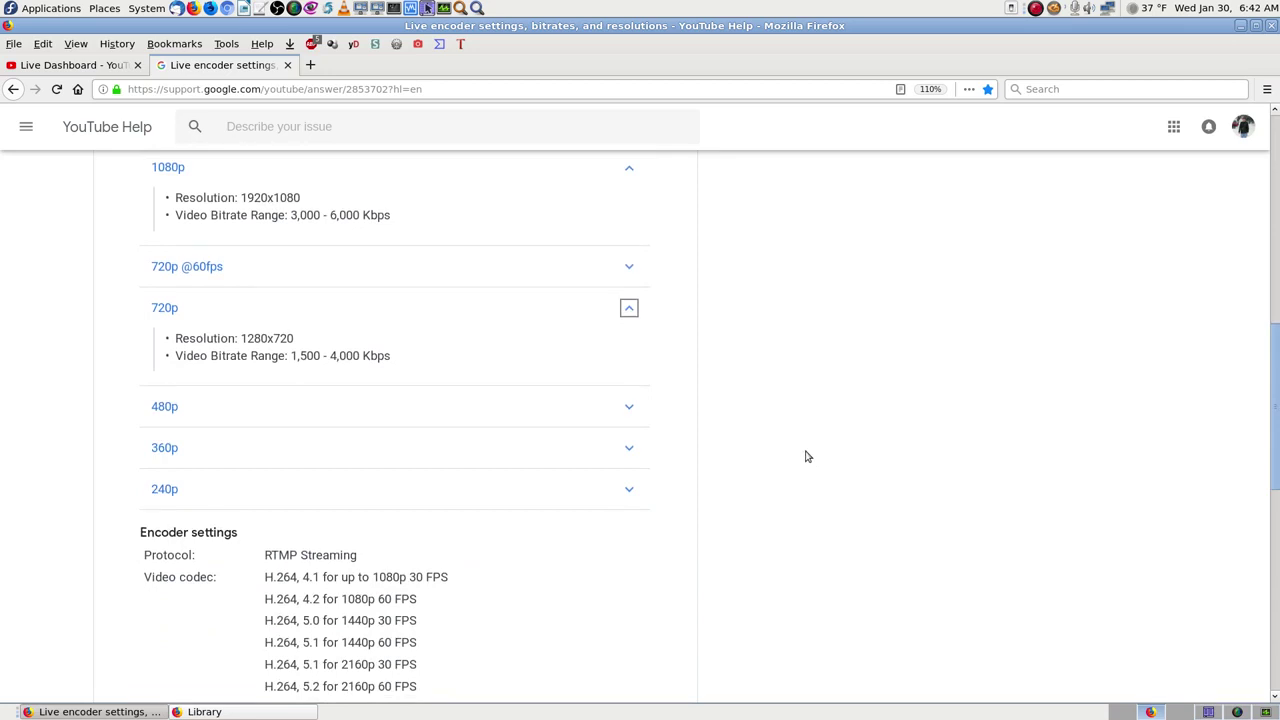
scroll(807, 456, "down", 5)
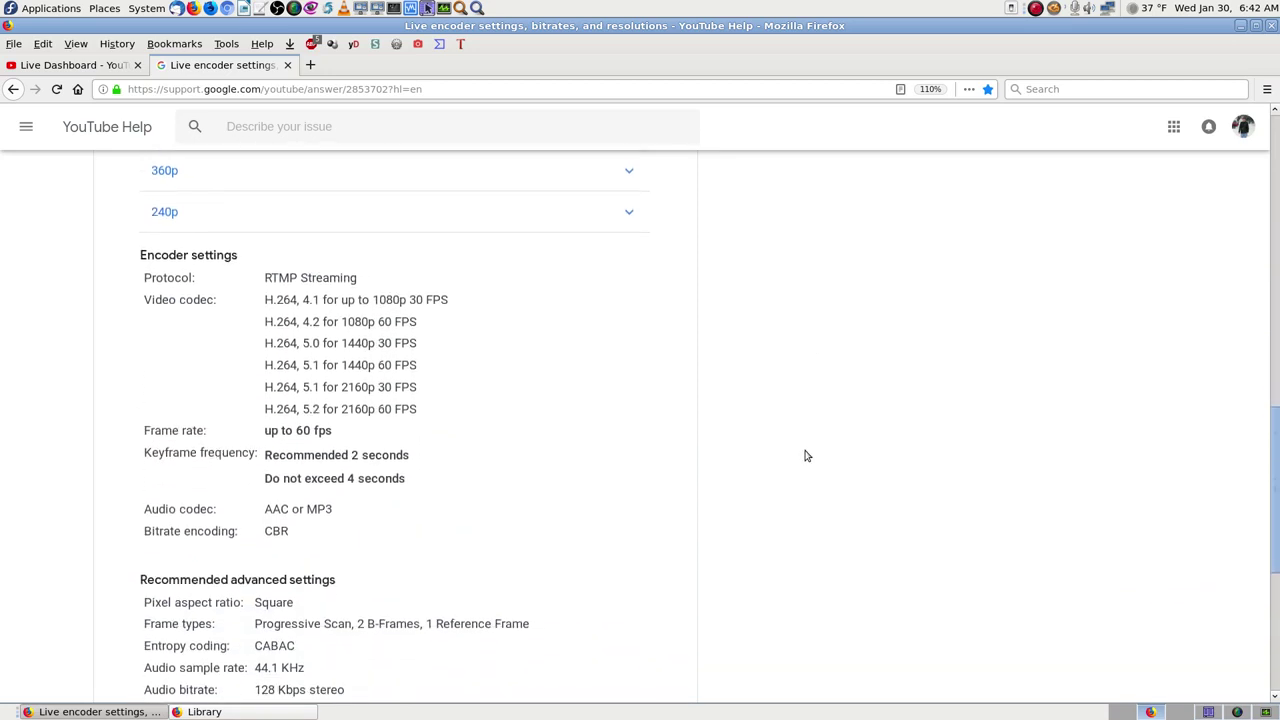
scroll(807, 456, "down", 1)
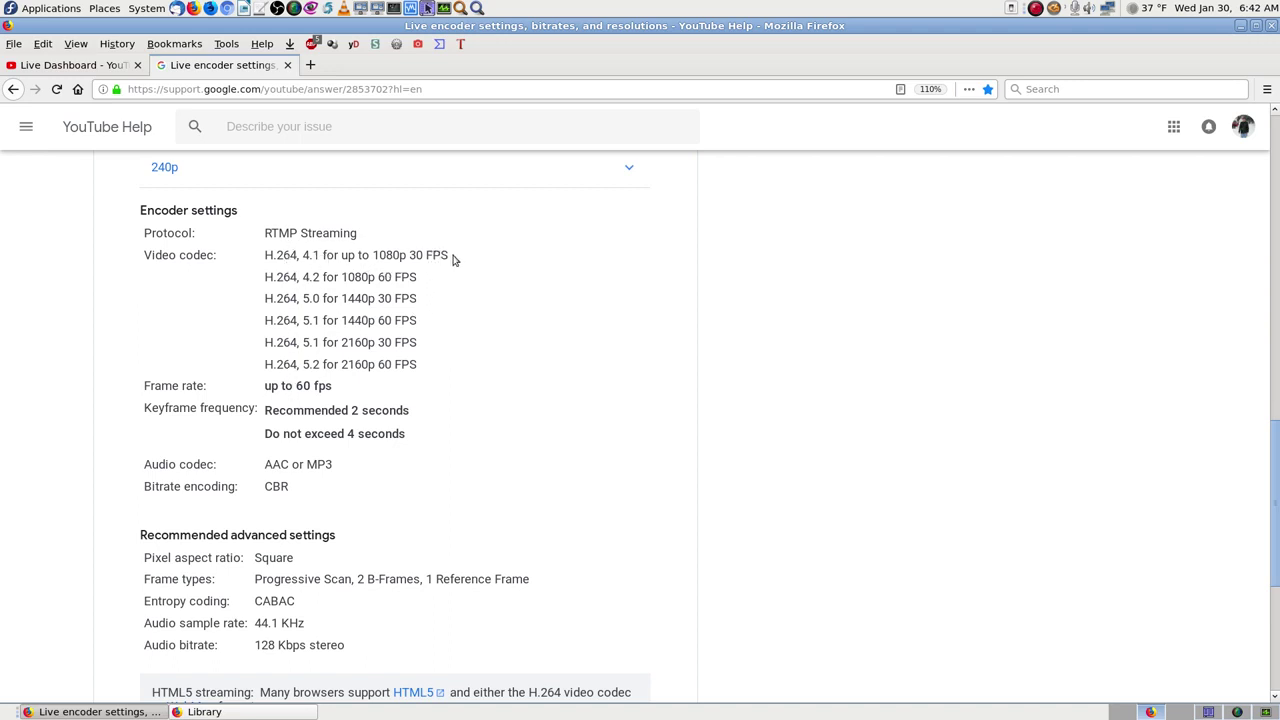
left_click_drag(446, 257, 265, 257)
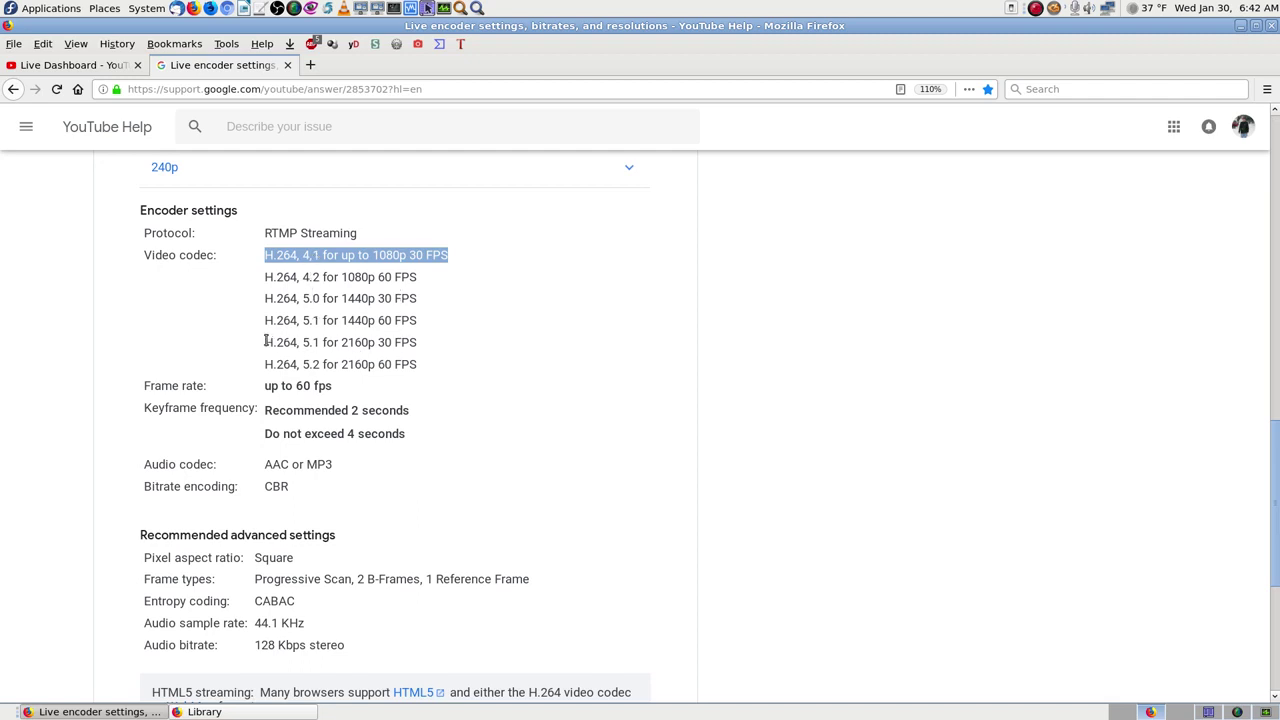
left_click_drag(266, 341, 420, 344)
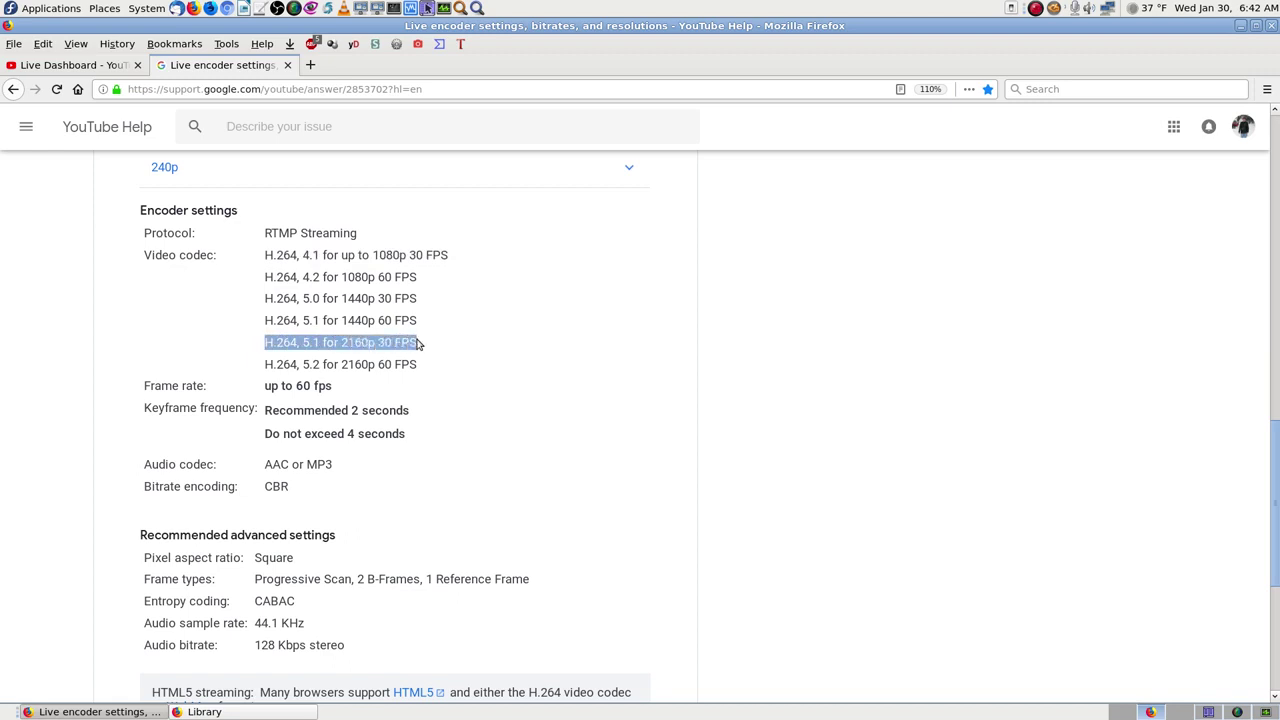
left_click(443, 332)
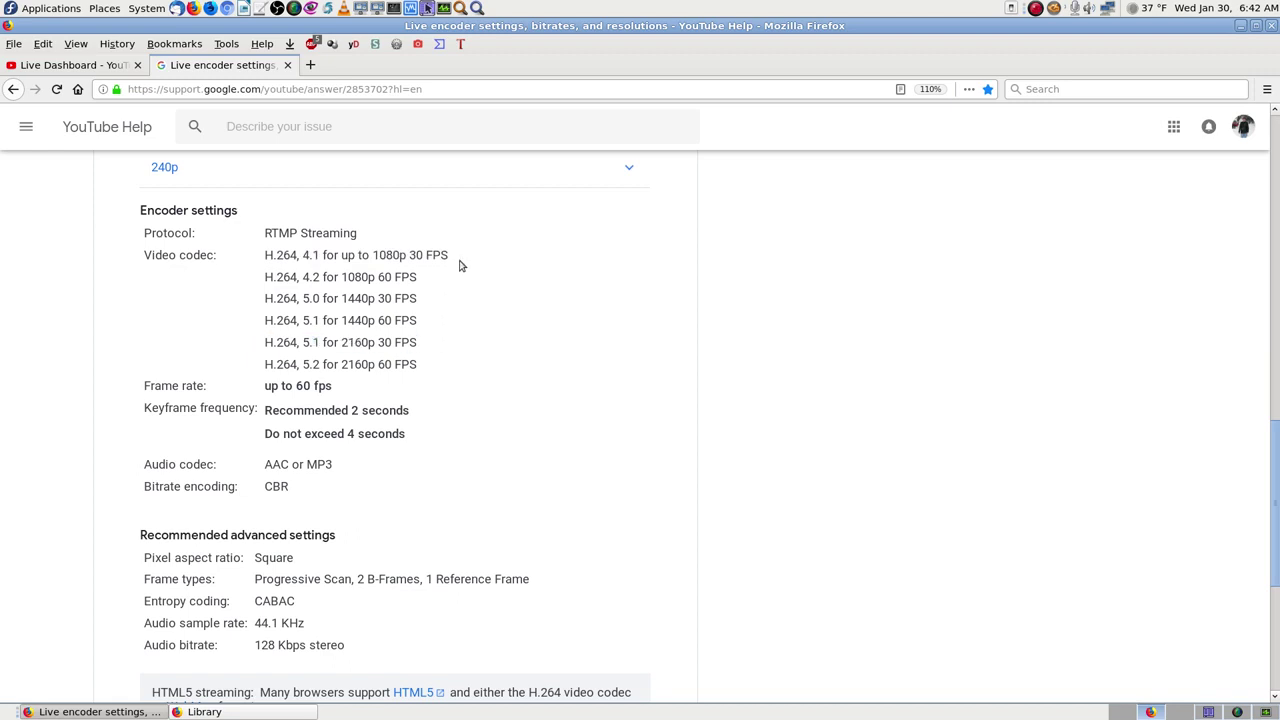
left_click_drag(449, 257, 257, 256)
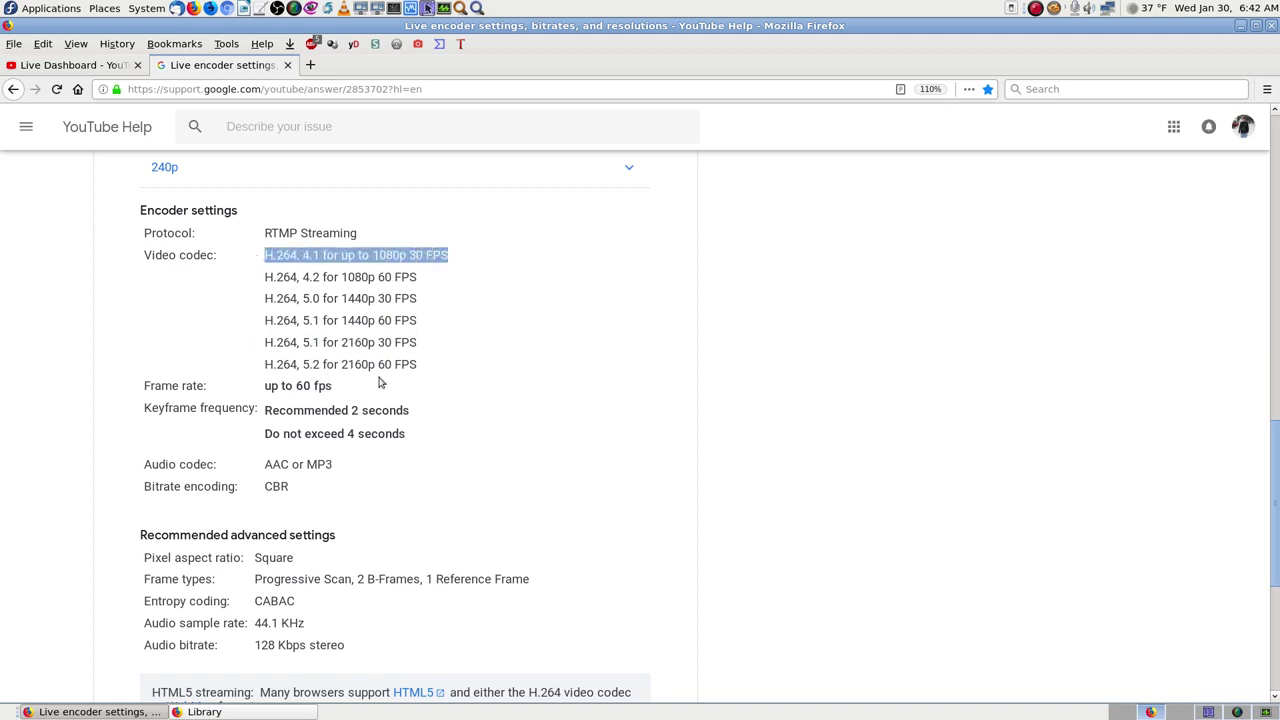
- Review the Encoder settings section of the help page, glancing at the Live Dashboard in between
left_click(466, 303)
scroll(518, 419, "down", 2)
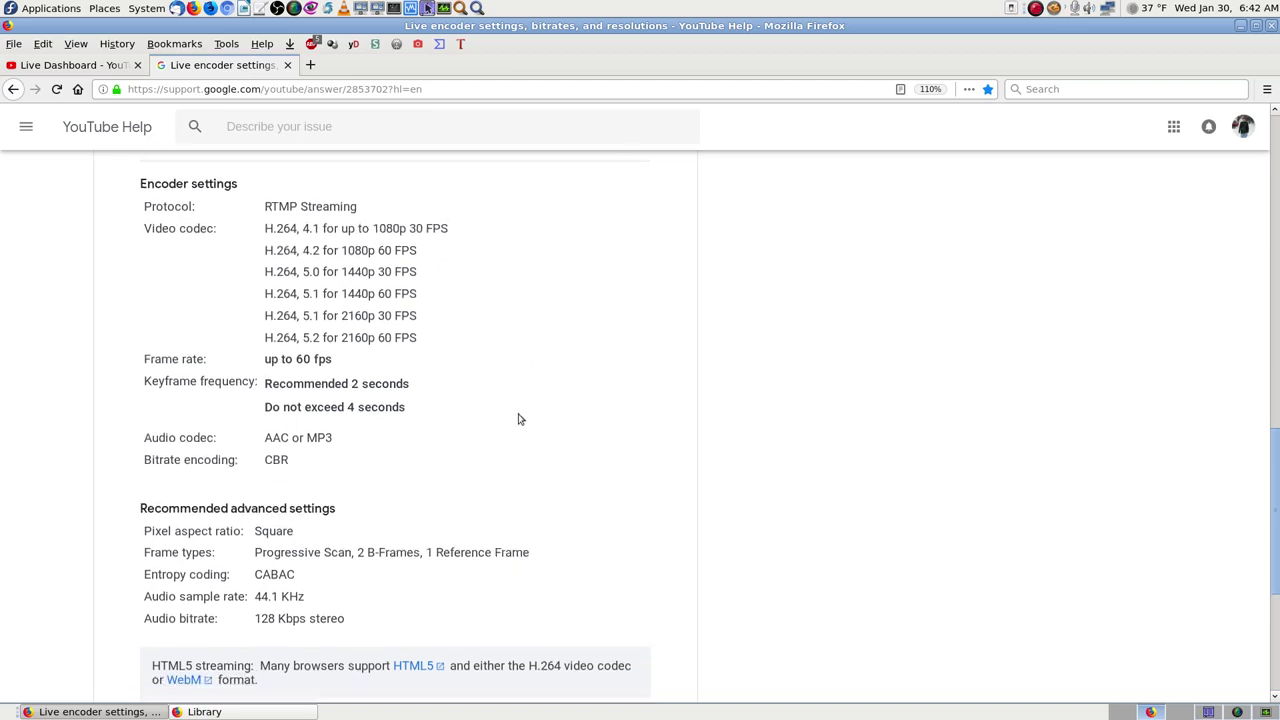
scroll(518, 419, "up", 3)
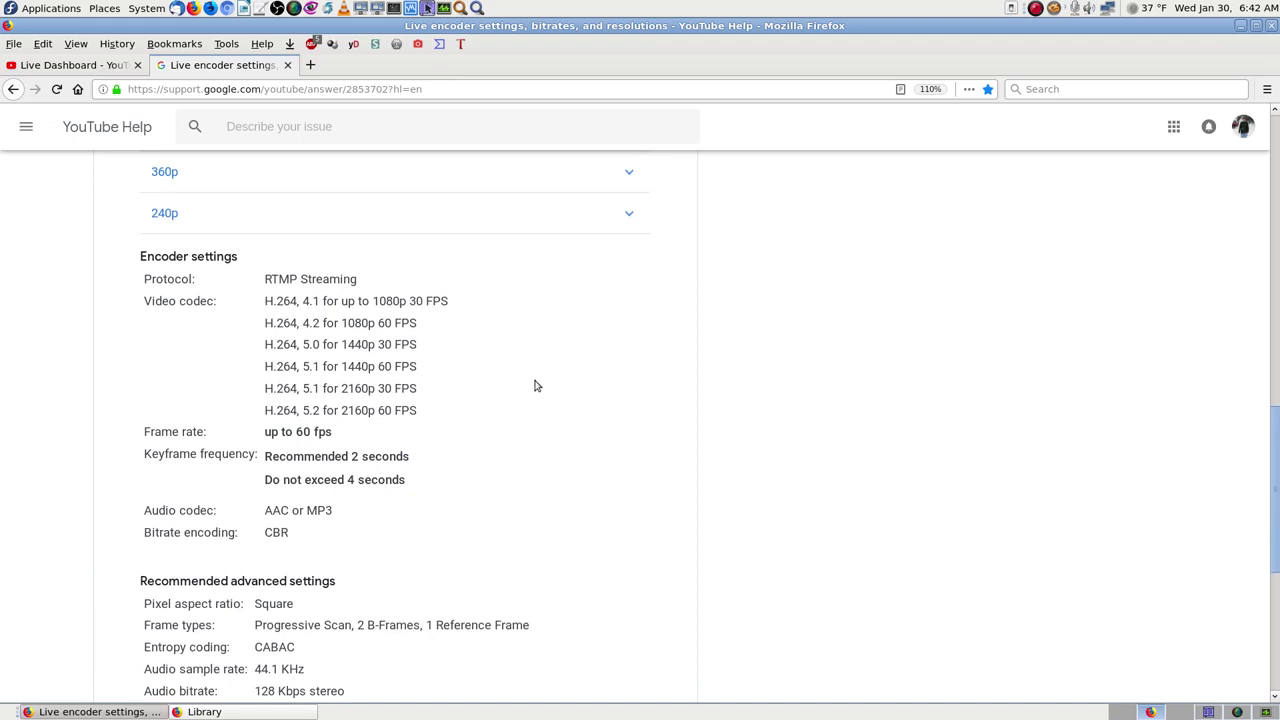
left_click(100, 67)
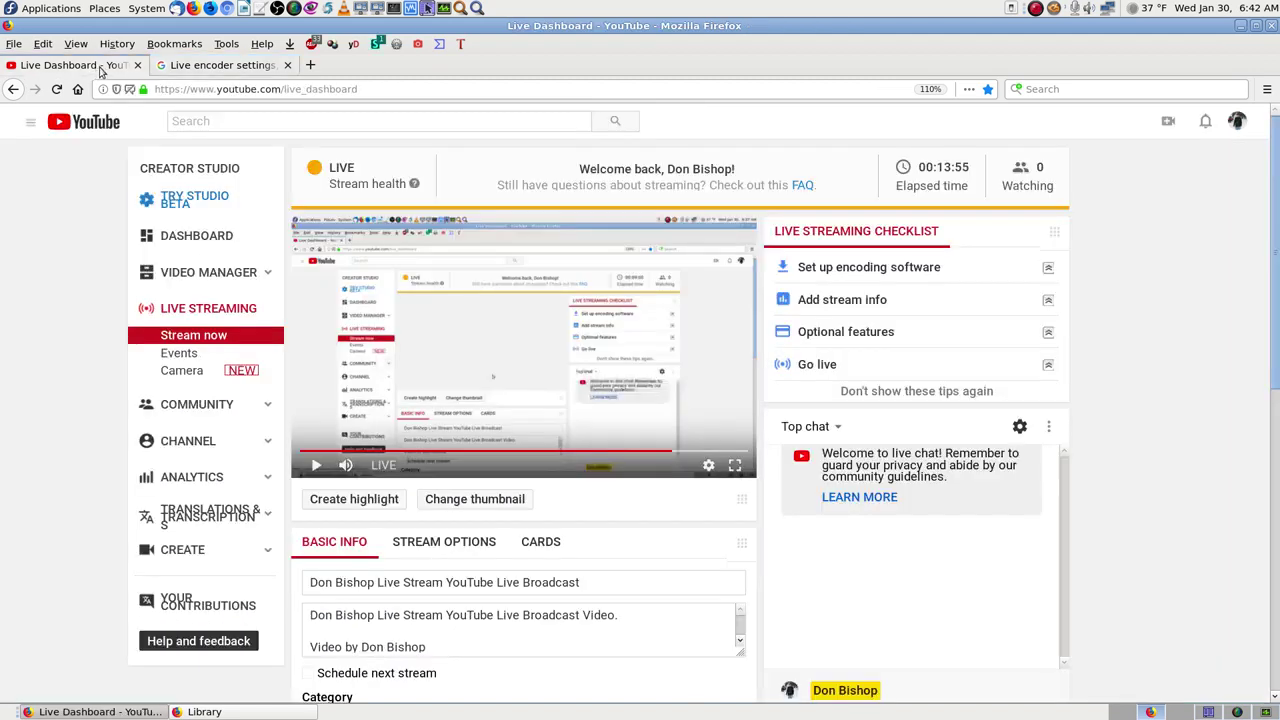
left_click(237, 67)
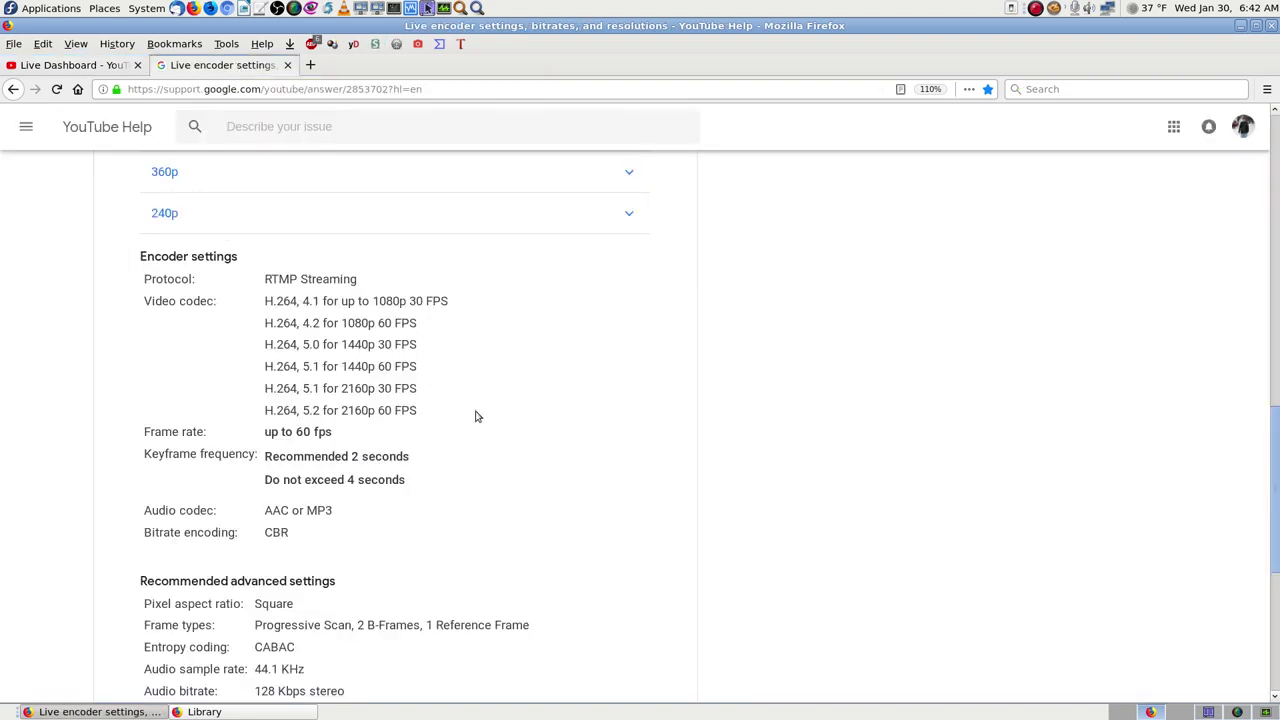
scroll(546, 451, "down", 3)
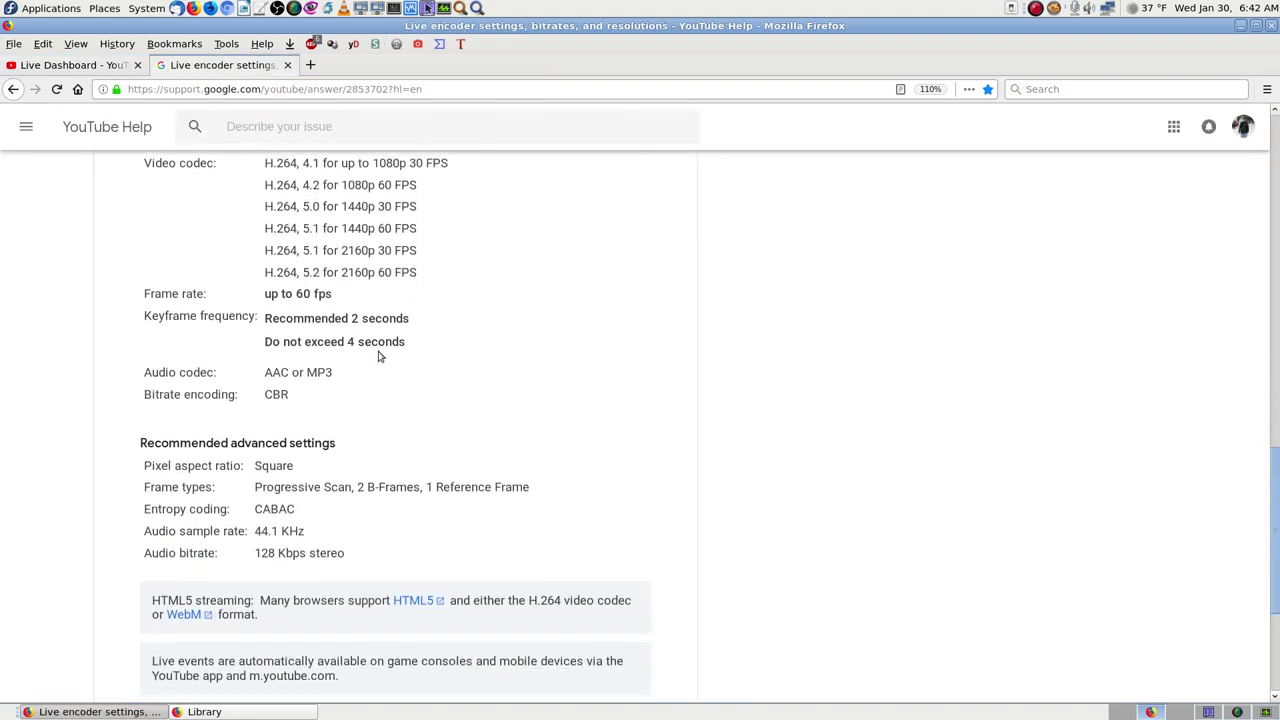
- Check the CPU usage of the simplescreenrecorder process in System Monitor, and return to the encoder settings page in Firefox
left_click(444, 8)
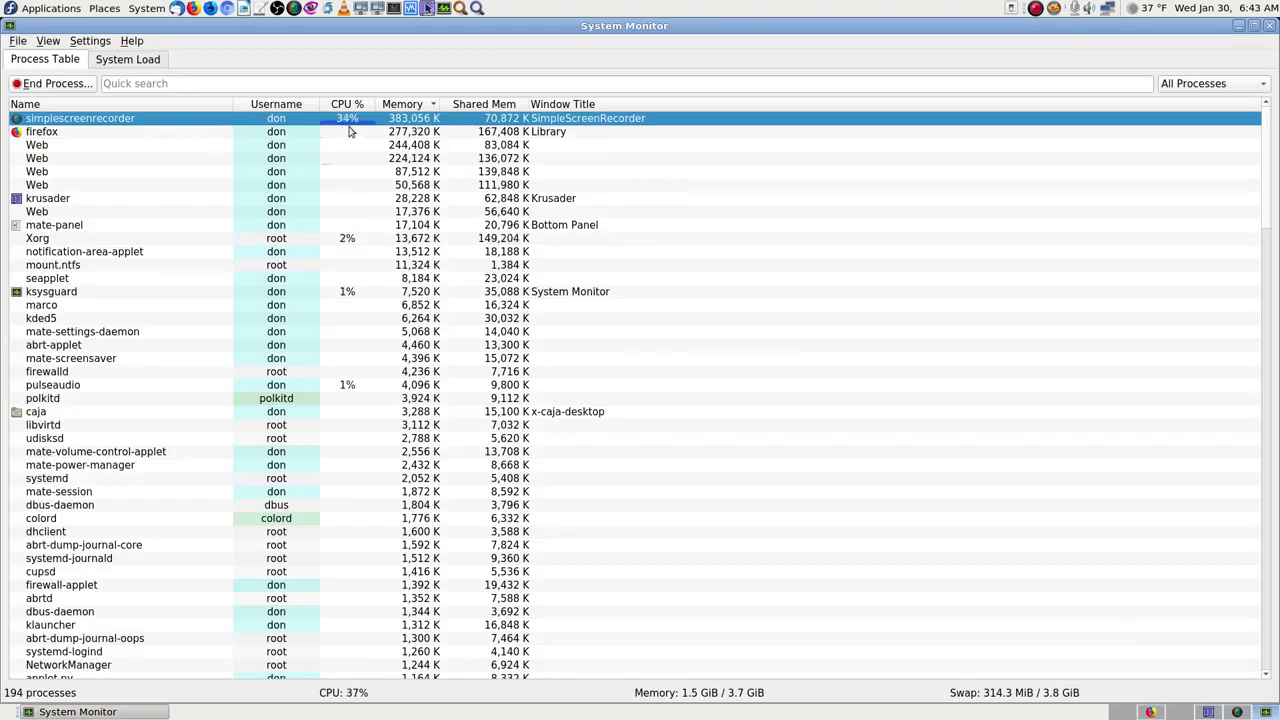
mouse_move(351, 132)
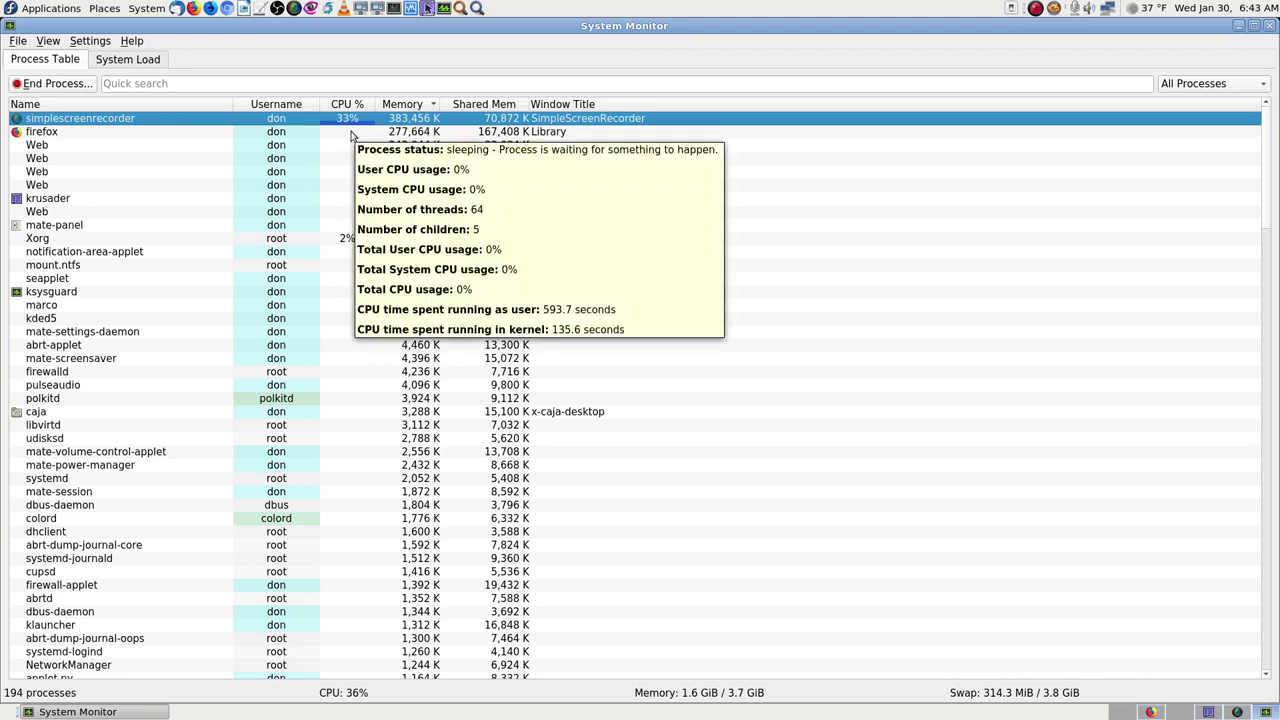
left_click(1151, 712)
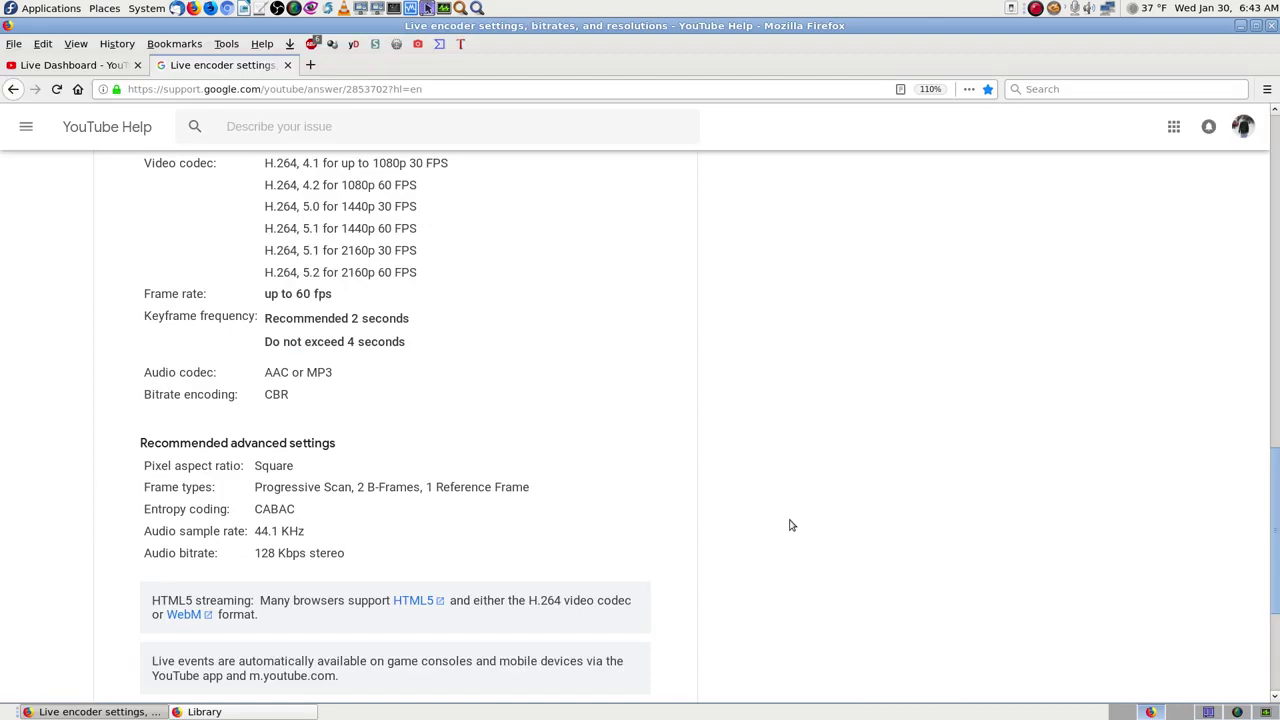
left_click(1118, 710)
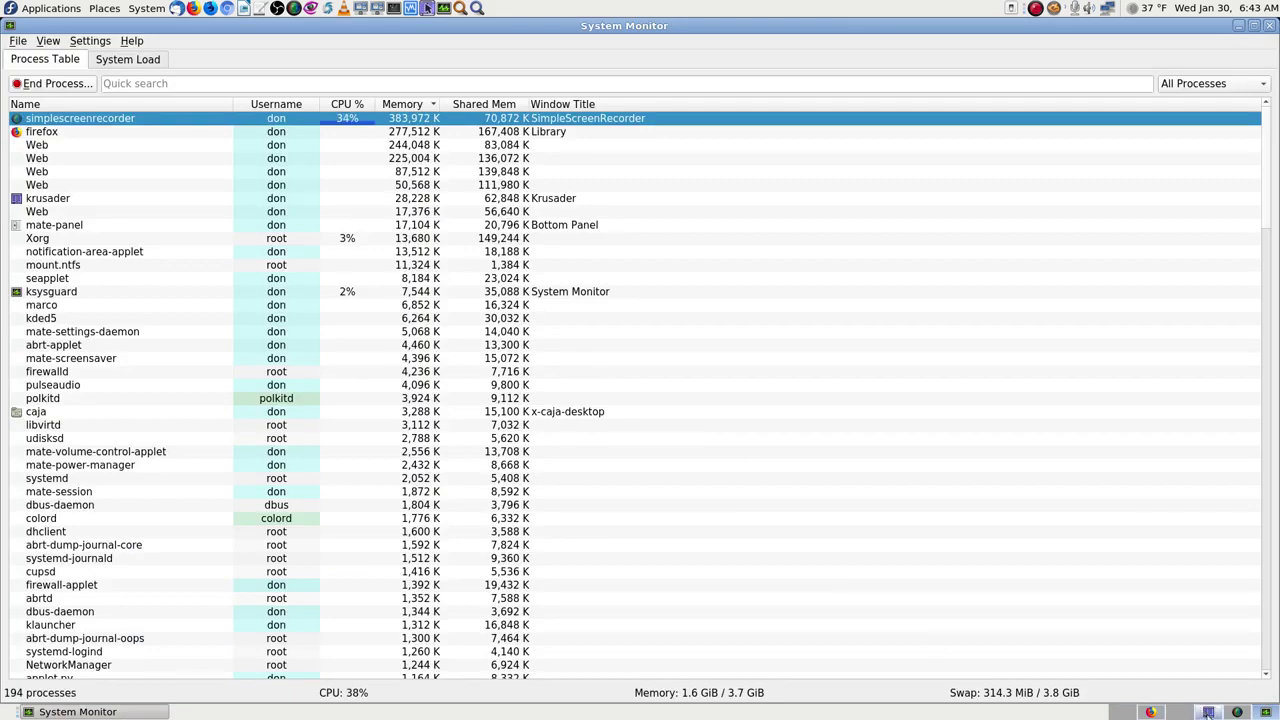
left_click(1150, 711)
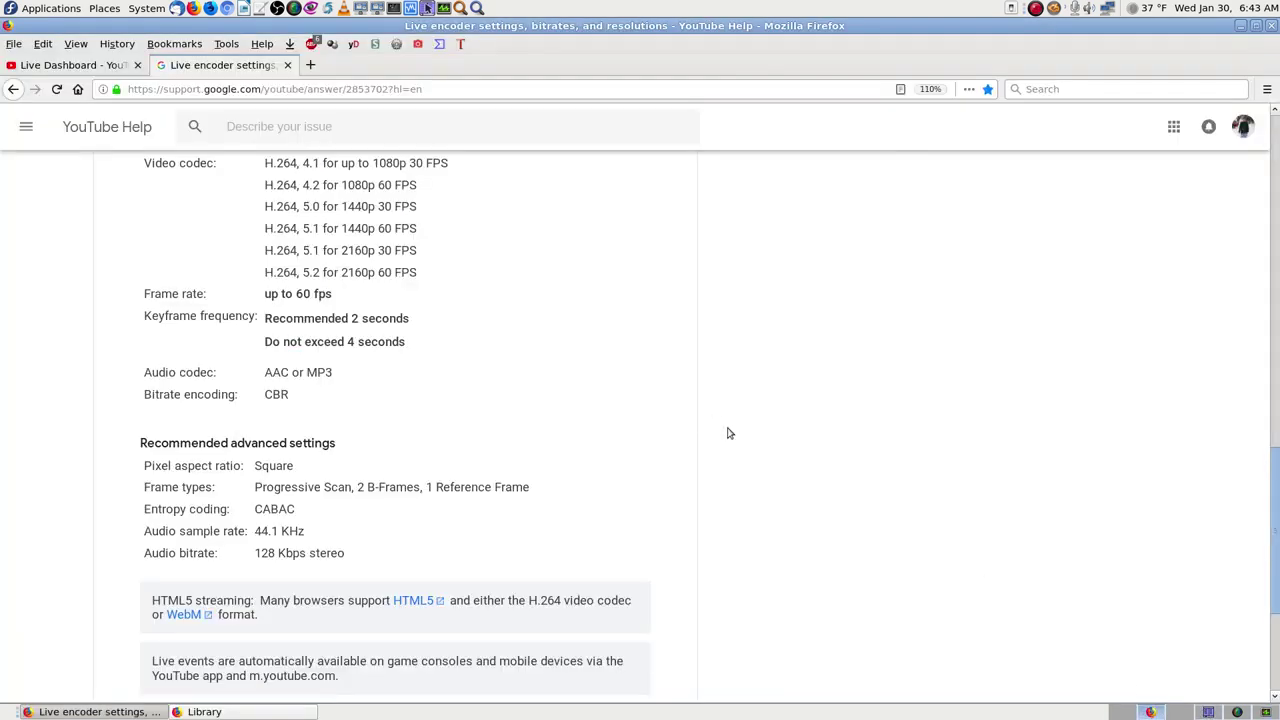
- Highlight the audio codec and bitrate encoding values, and check the running stream's information in SimpleScreenRecorder before returning to Firefox
scroll(674, 409, "down", 1)
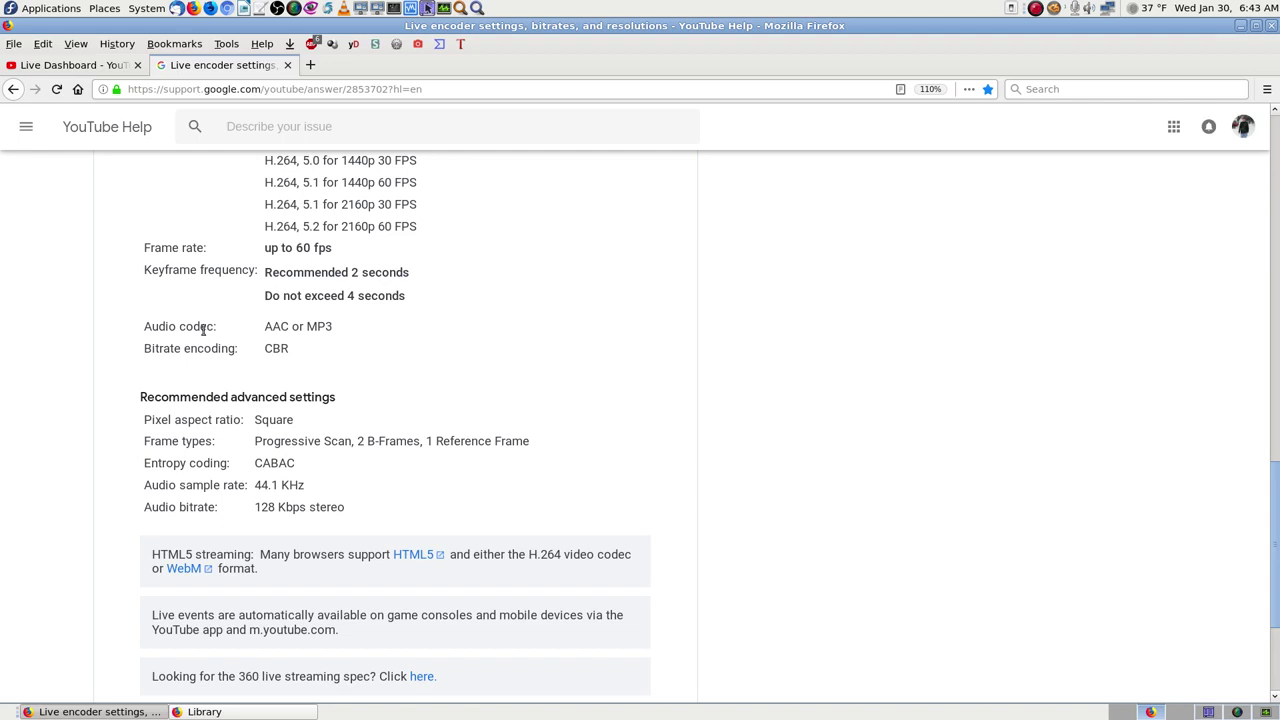
left_click_drag(263, 323, 332, 326)
left_click(343, 338)
left_click_drag(262, 346, 296, 350)
left_click(294, 355)
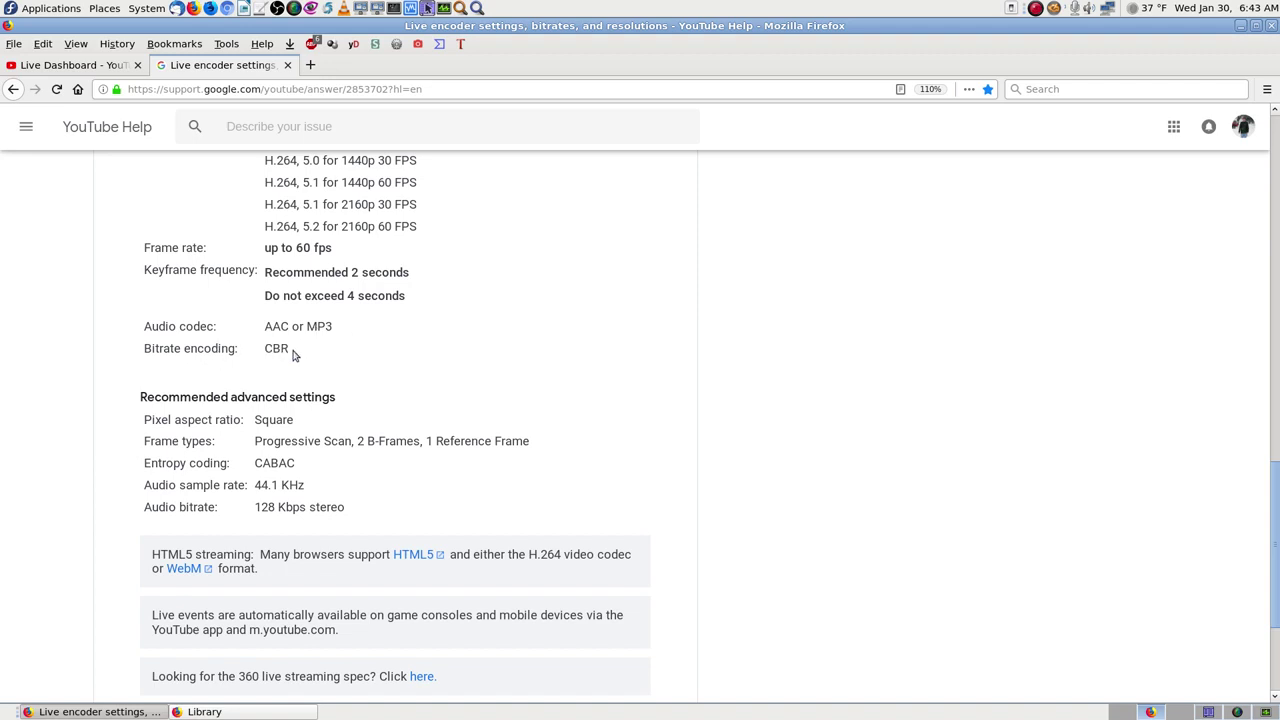
left_click(1230, 714)
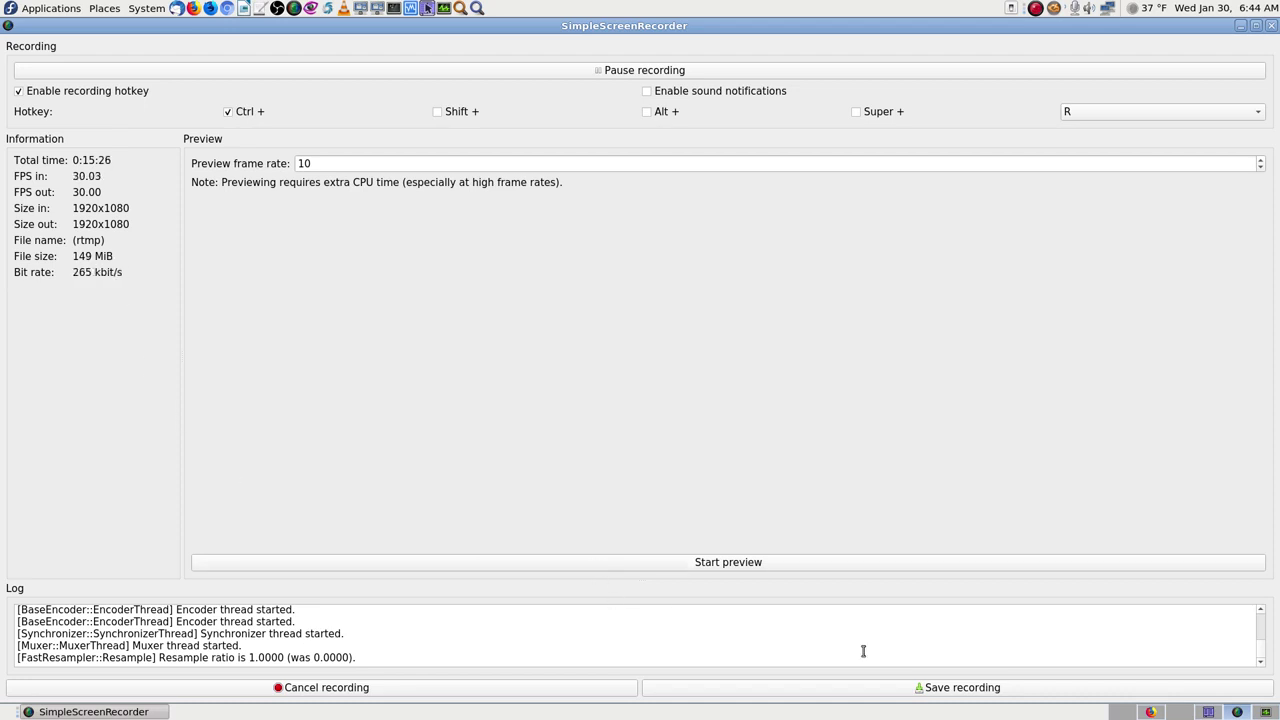
left_click(1150, 711)
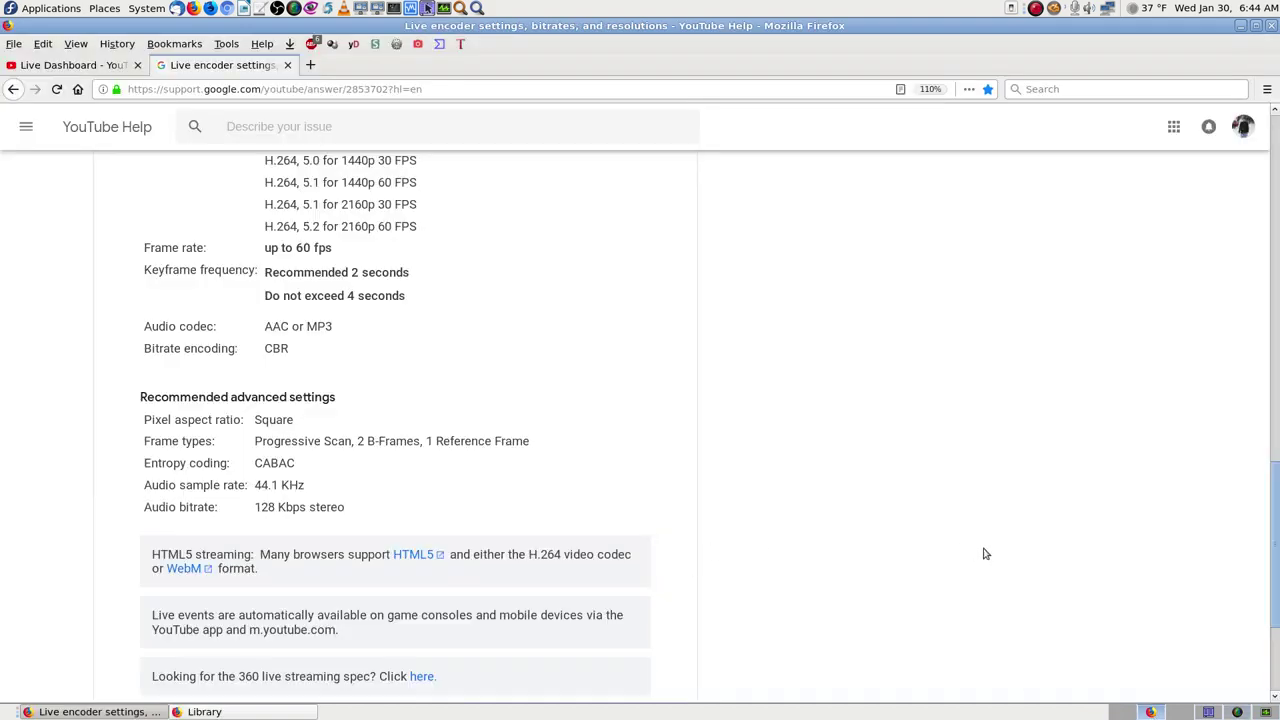
- Review the help page from the resolution and bitrate entries down through the encoder and recommended advanced settings
scroll(769, 494, "up", 10)
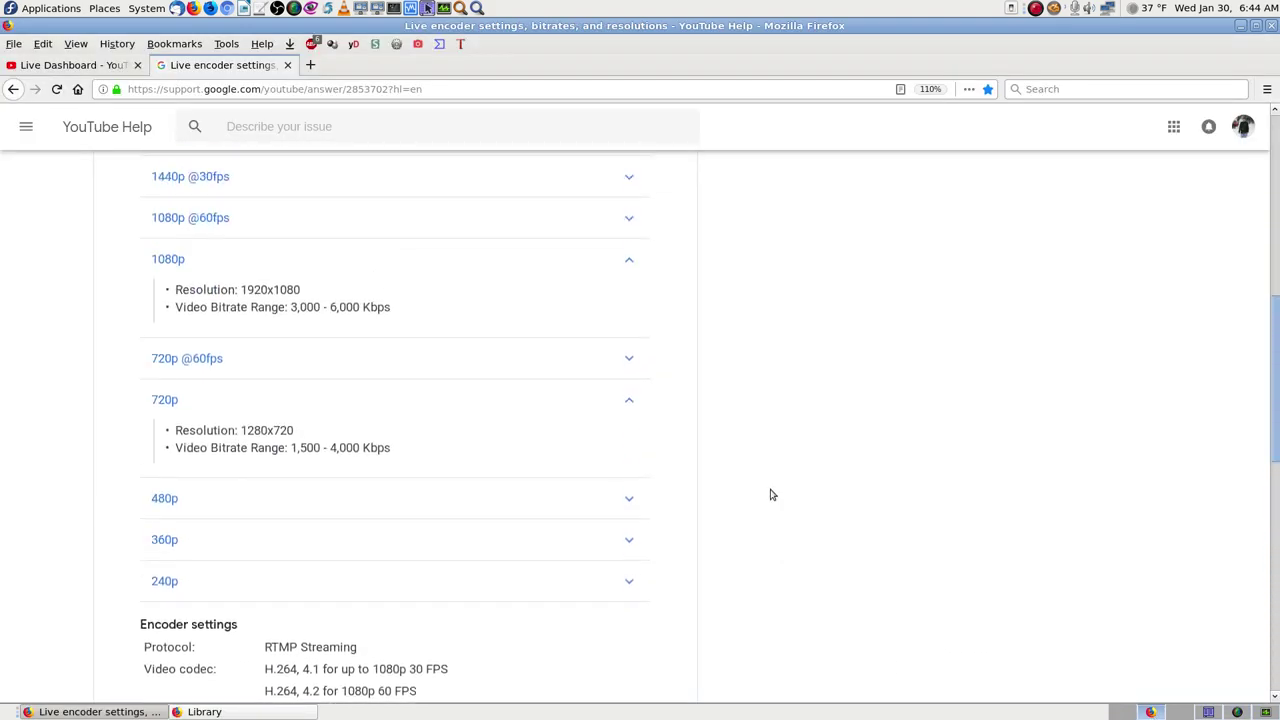
scroll(694, 449, "down", 4)
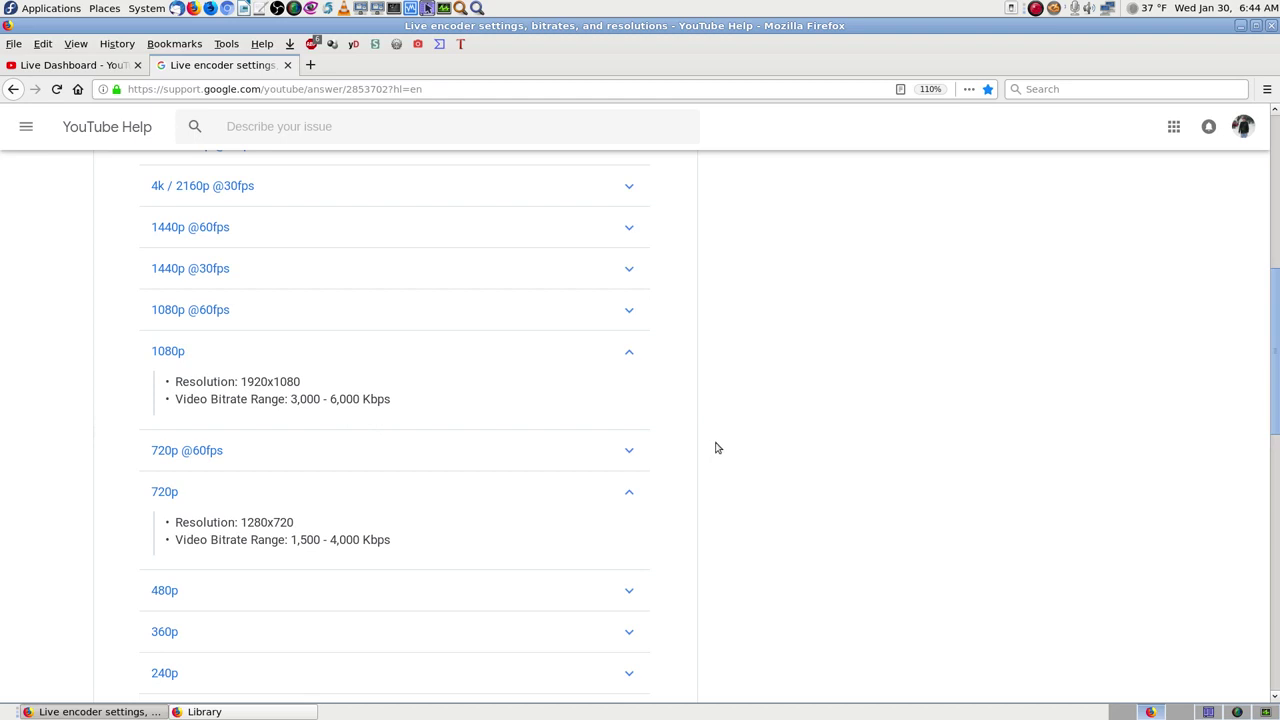
scroll(716, 448, "down", 3)
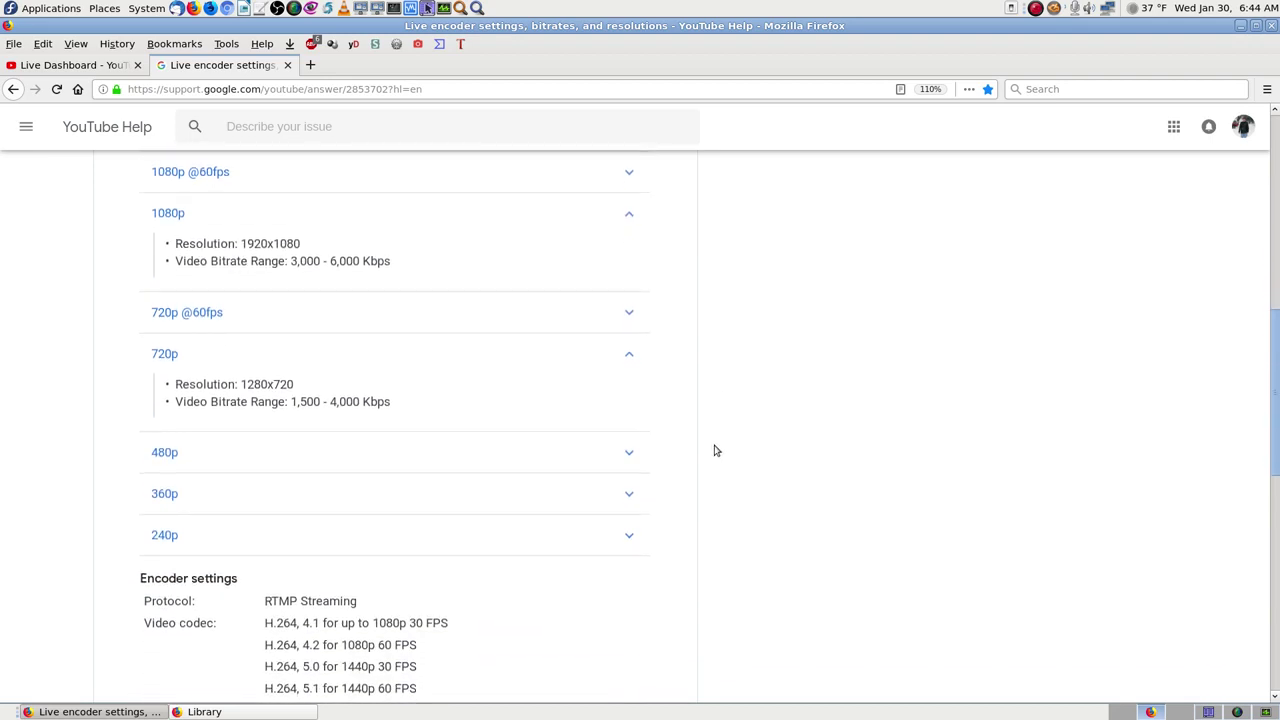
scroll(716, 450, "down", 1)
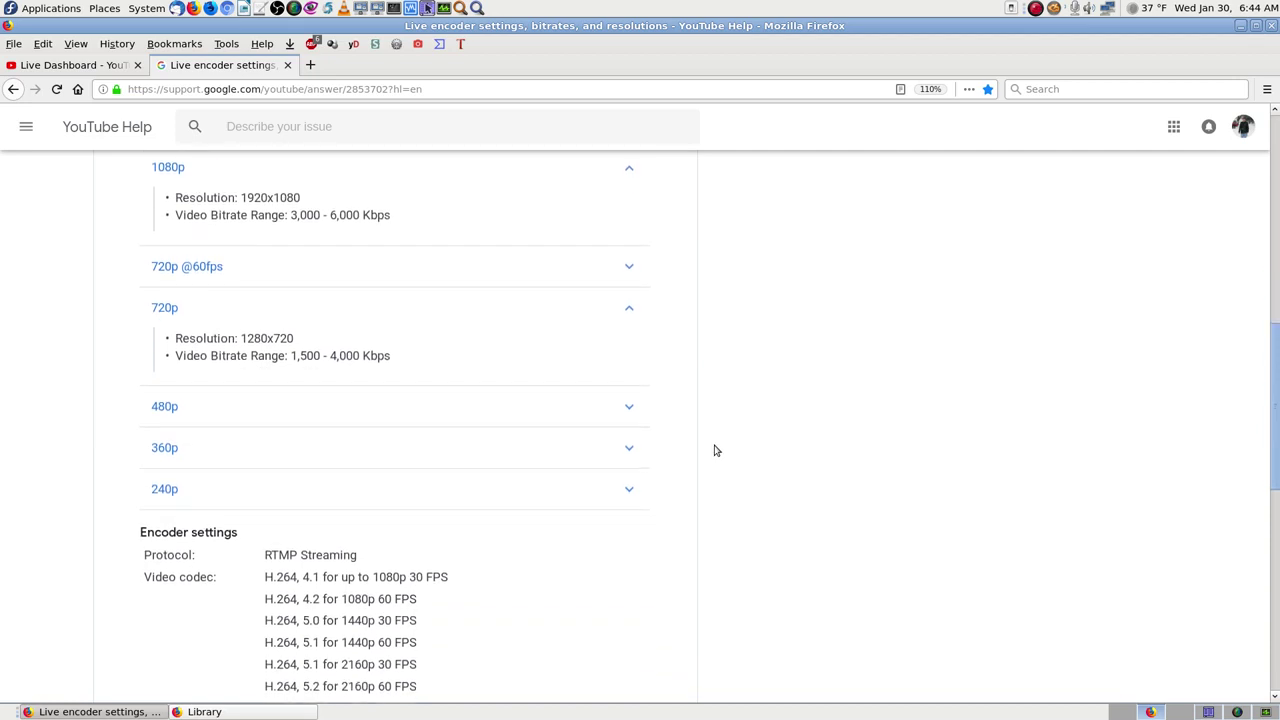
scroll(716, 450, "down", 3)
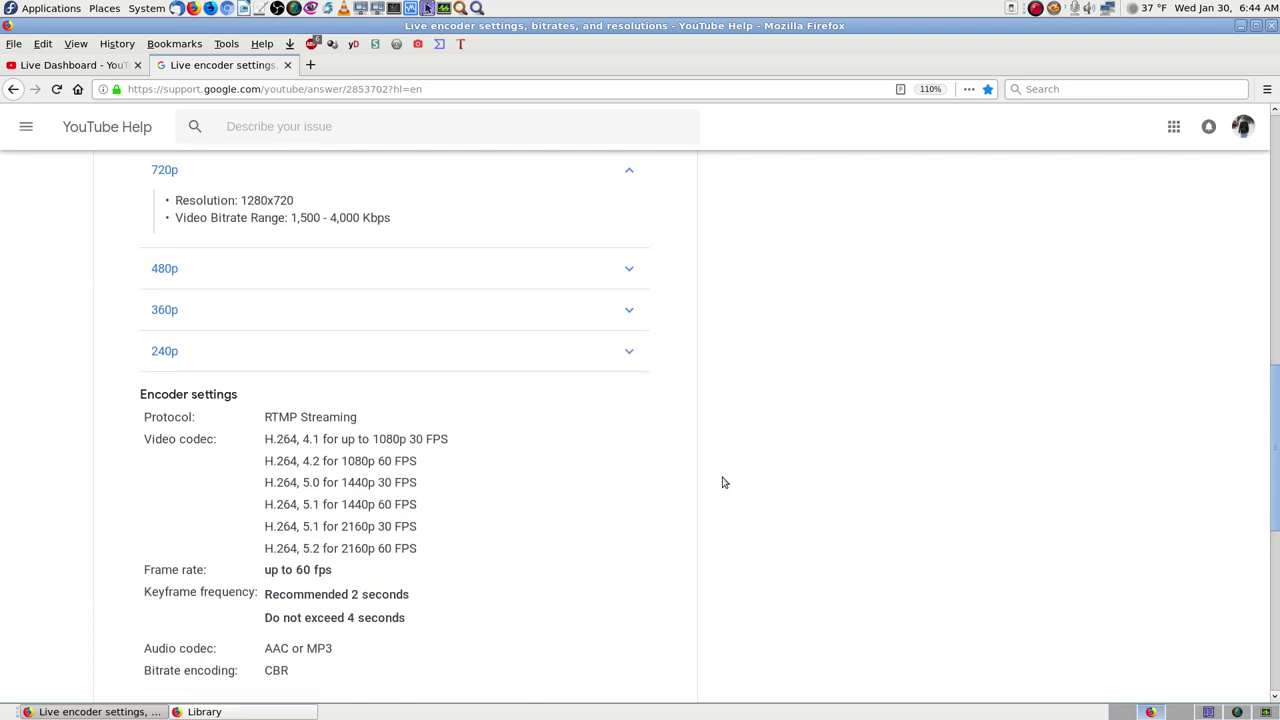
scroll(724, 482, "down", 4)
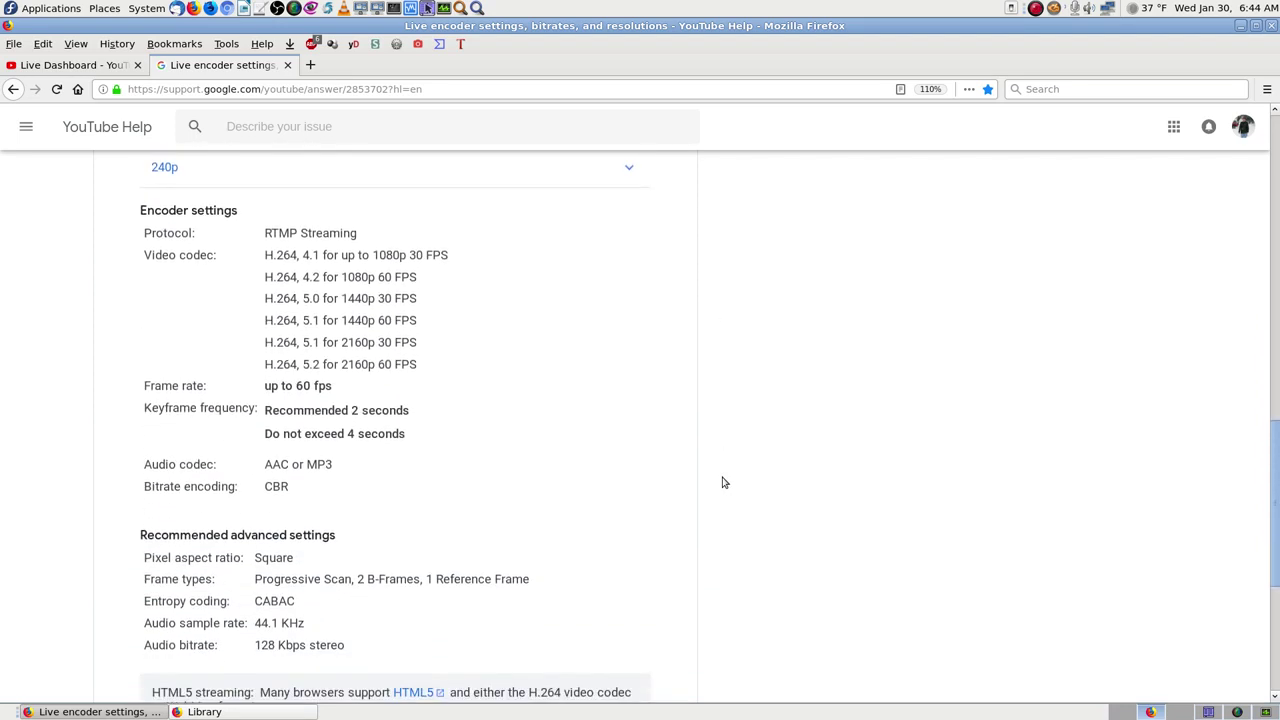
scroll(724, 482, "down", 4)
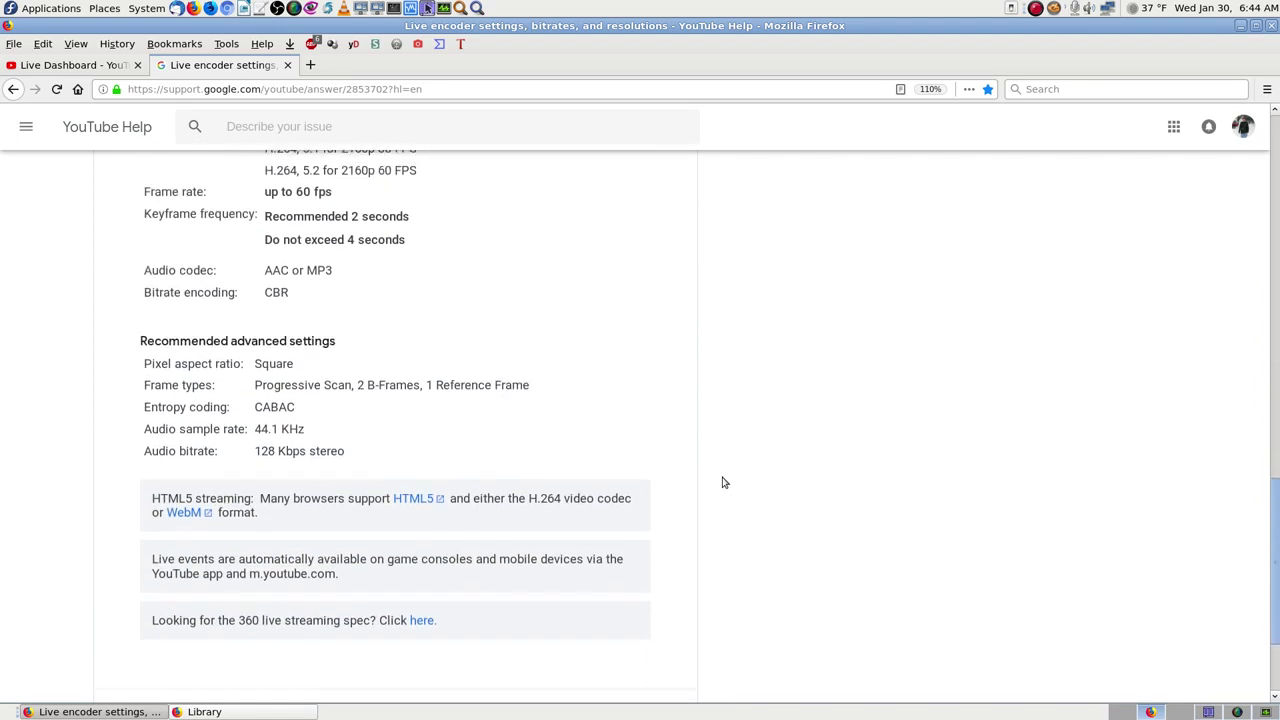
scroll(722, 482, "down", 2)
scroll(497, 366, "up", 3)
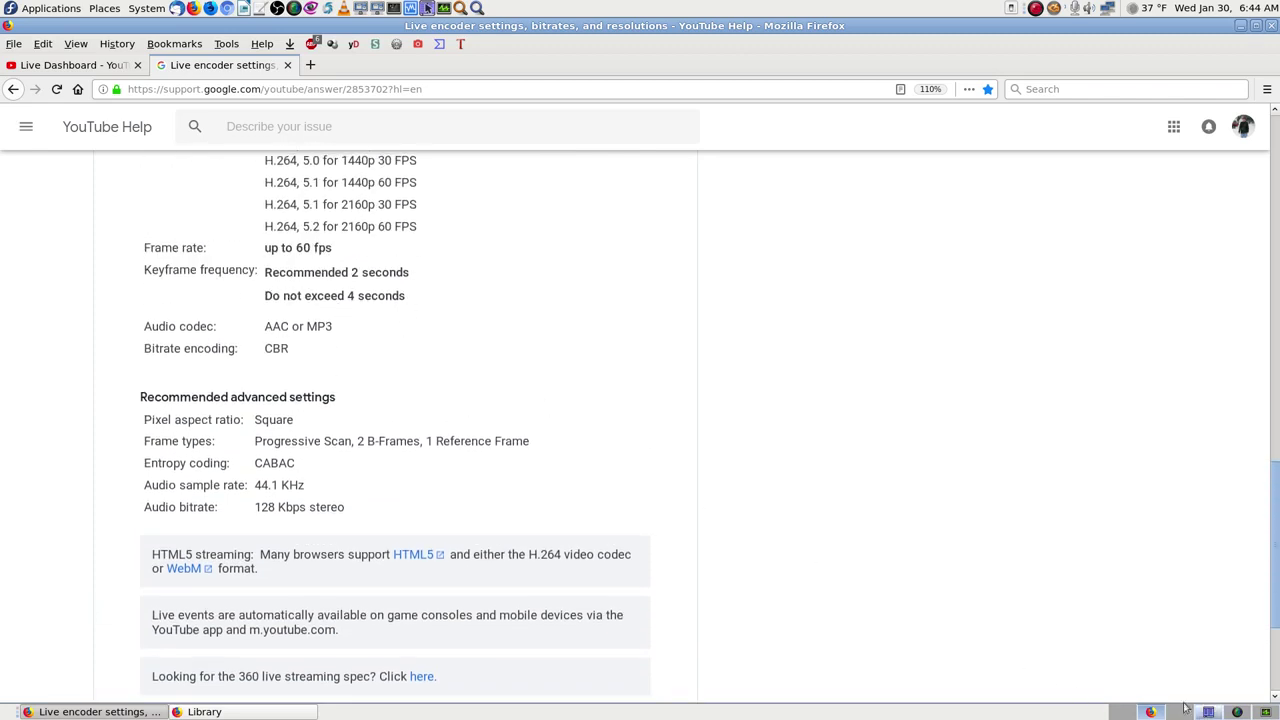
- Highlight the 4-second keyframe limit and check the stream information in SimpleScreenRecorder, returning to the help page in Firefox
left_click_drag(266, 295, 400, 300)
left_click(364, 300)
left_click(1239, 712)
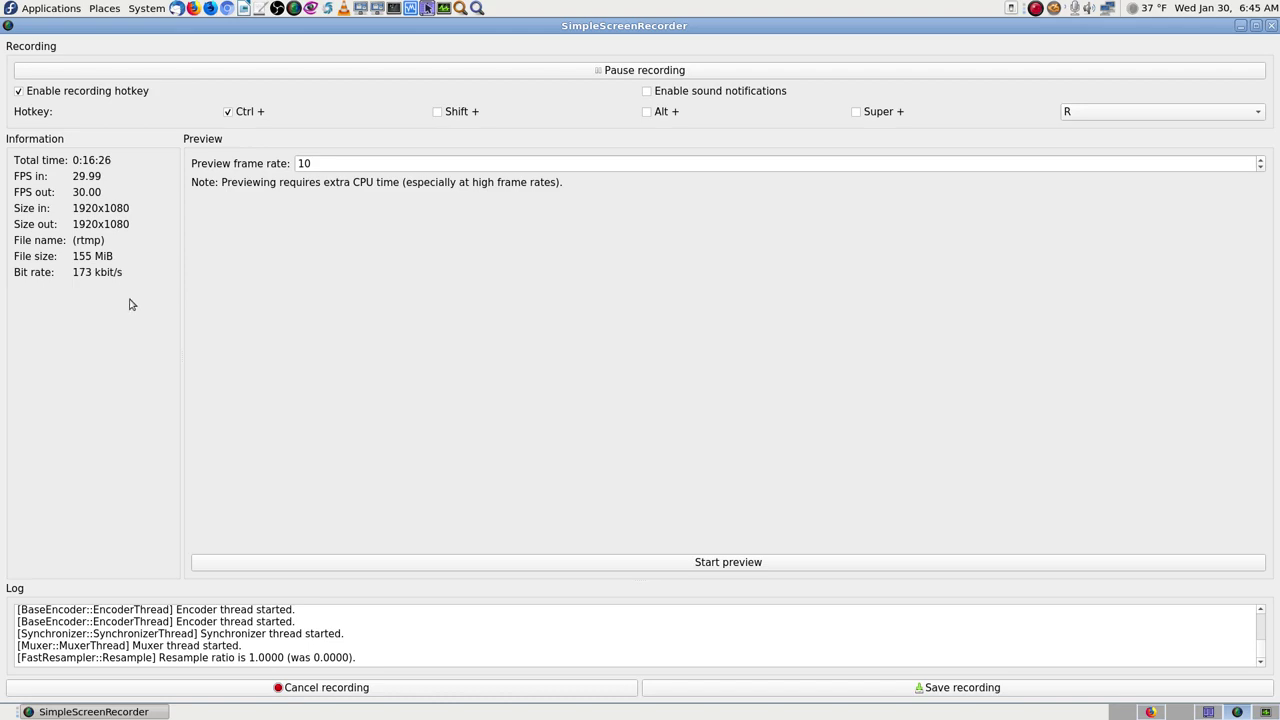
left_click(1258, 711)
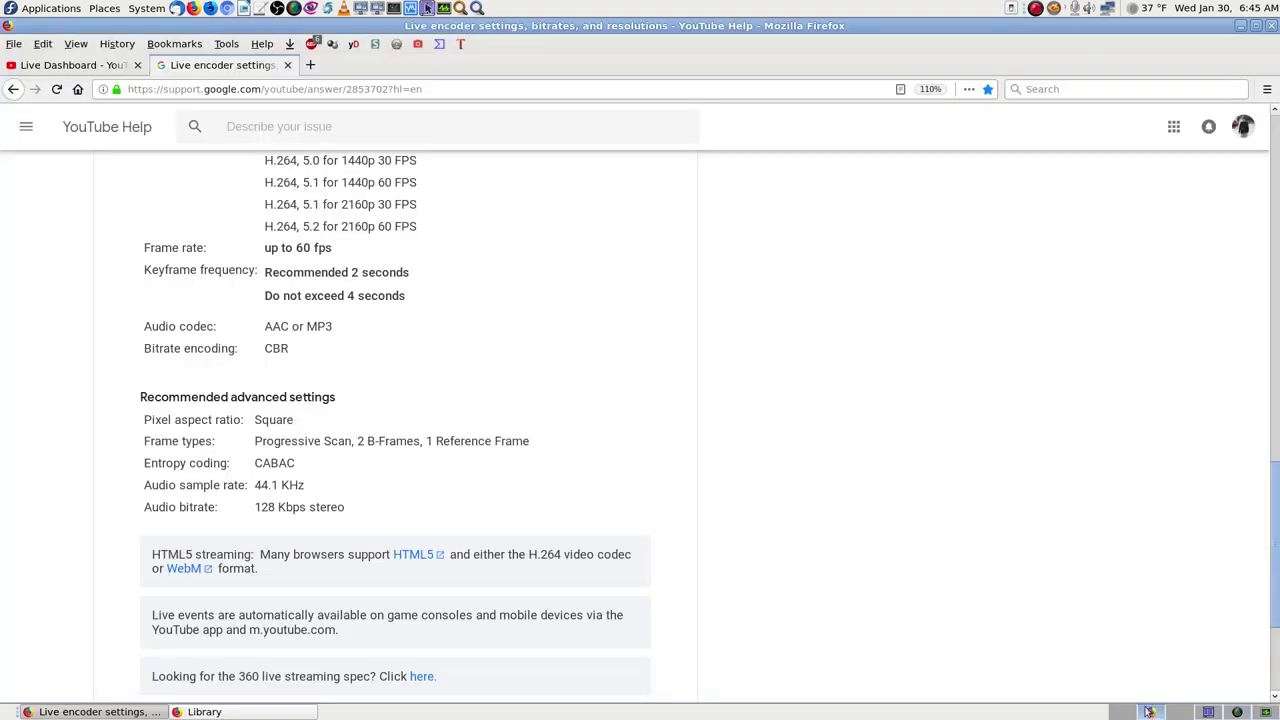
scroll(786, 560, "down", 1)
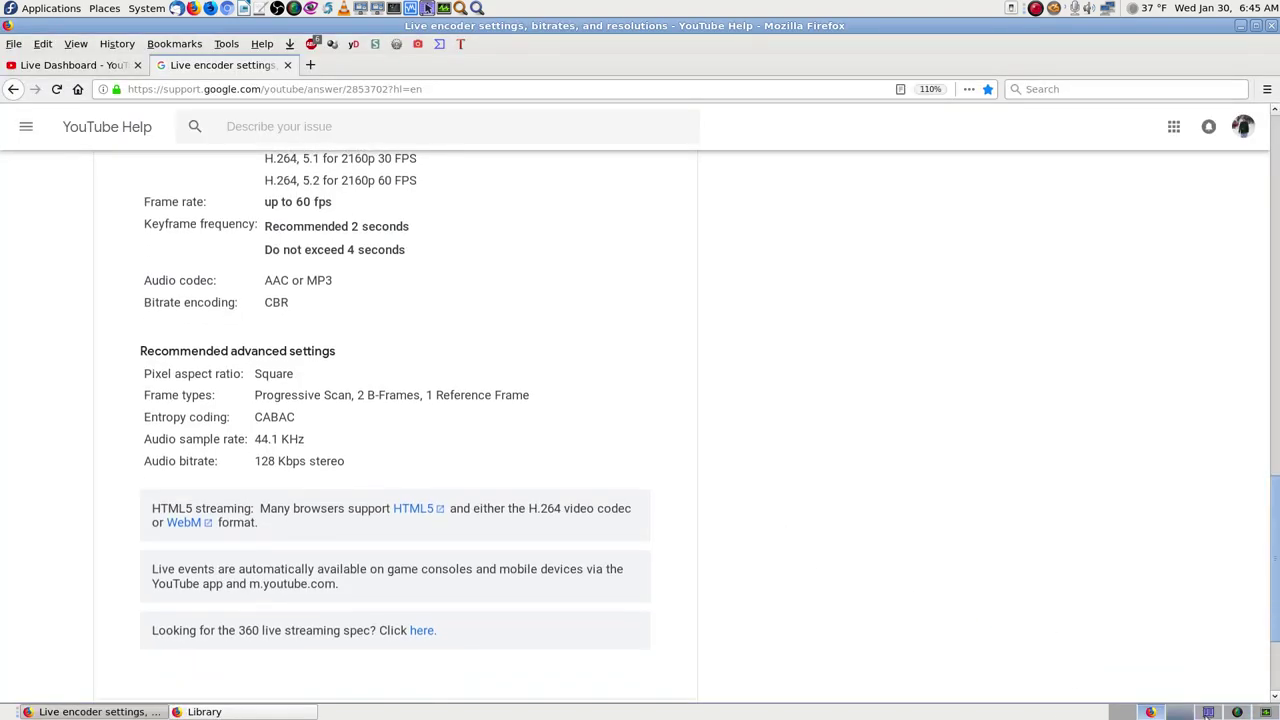
left_click(1237, 711)
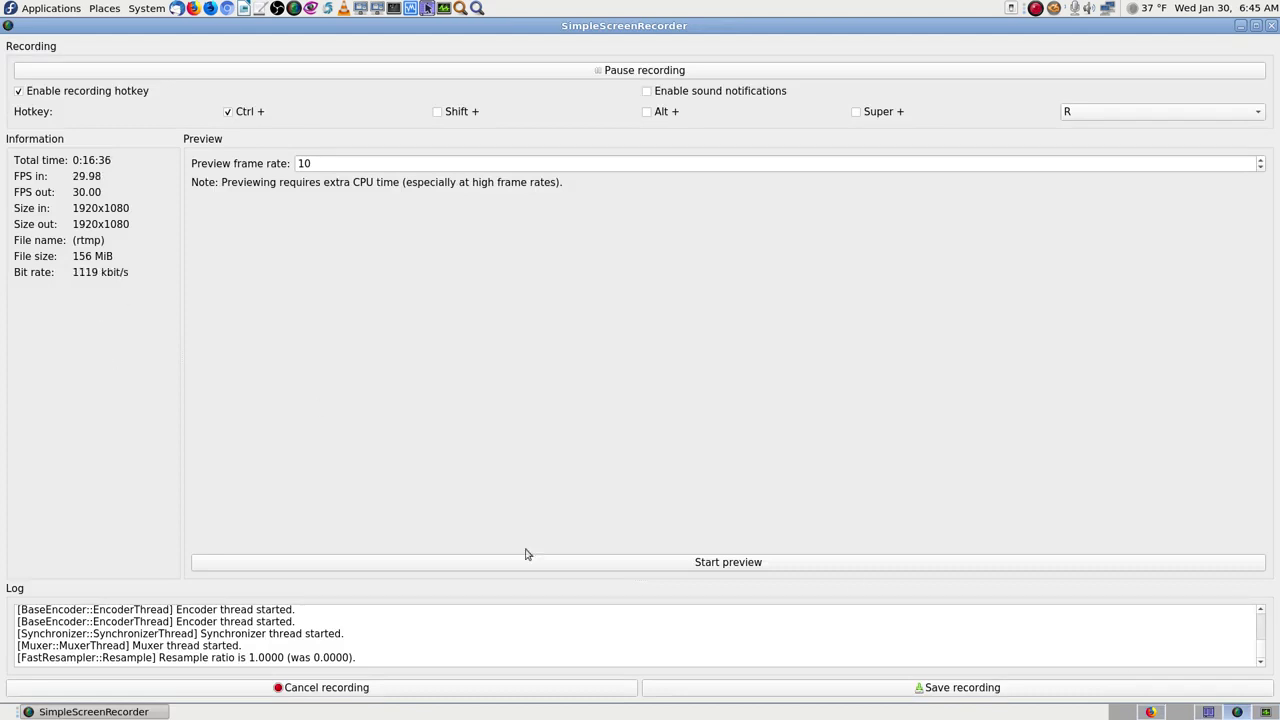
left_click(1152, 712)
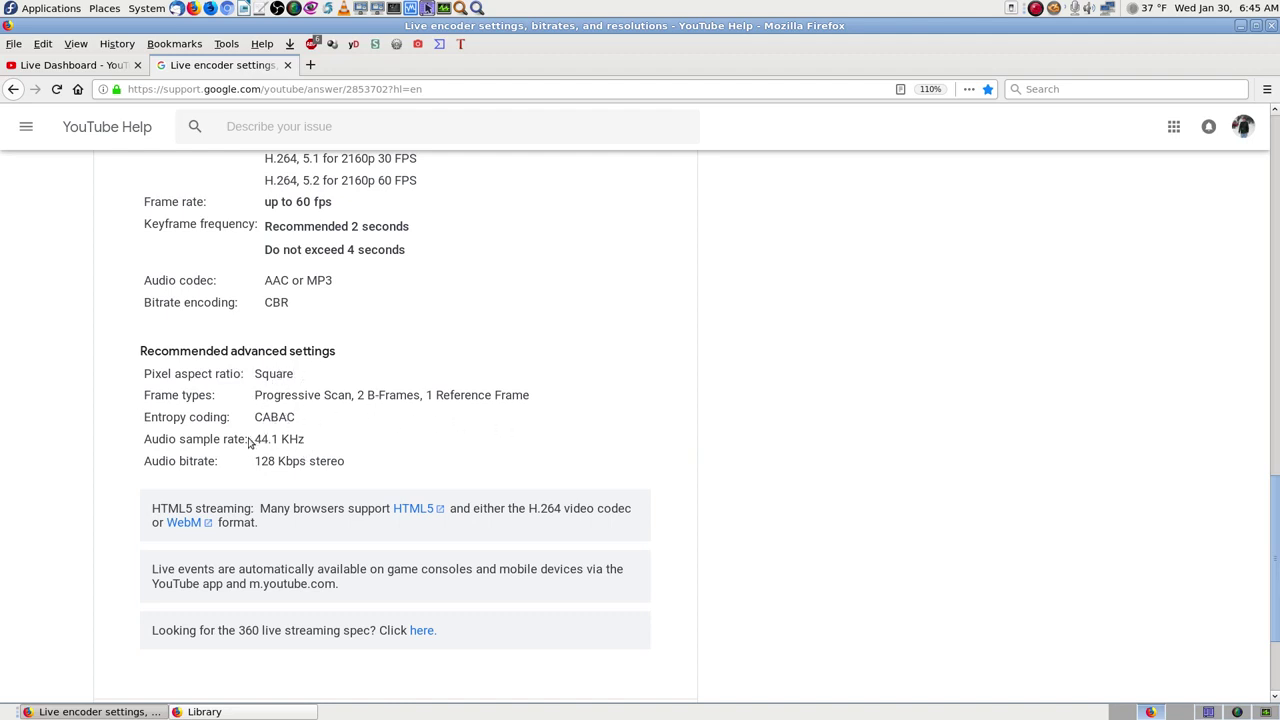
- Highlight the recommended audio sample rate and audio bitrate values in the advanced settings
left_click_drag(254, 438, 310, 442)
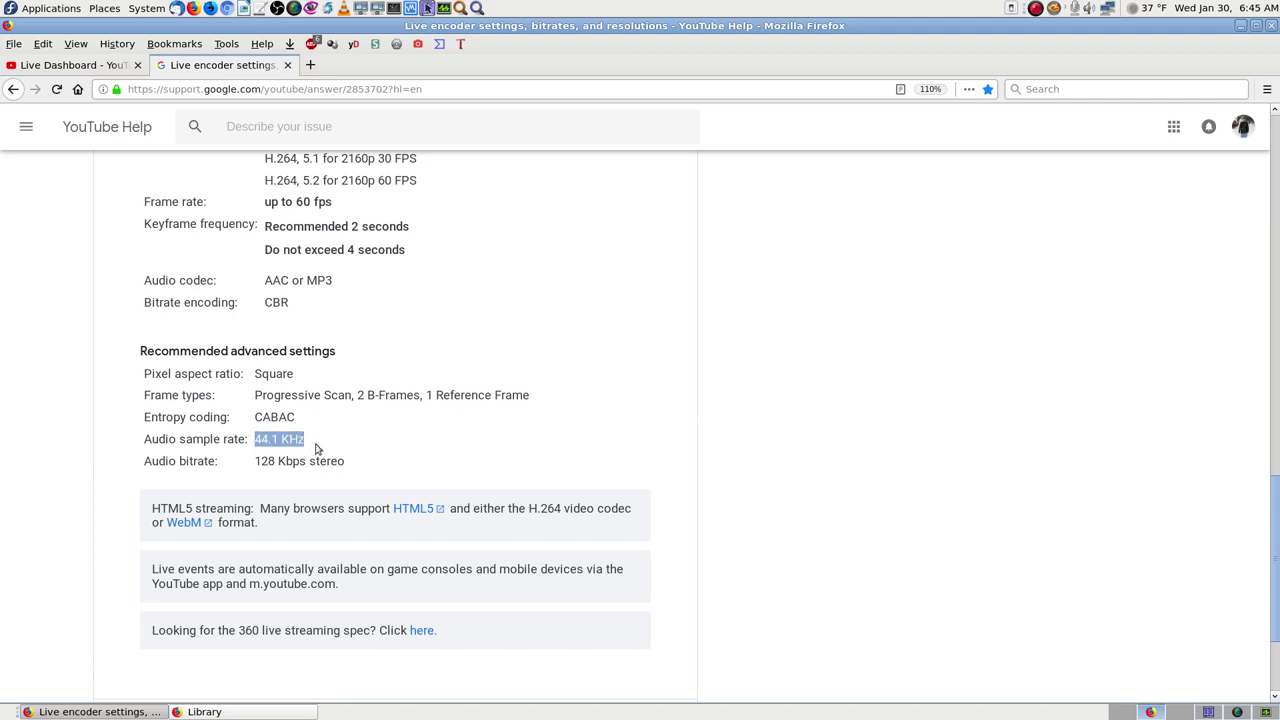
left_click(312, 445)
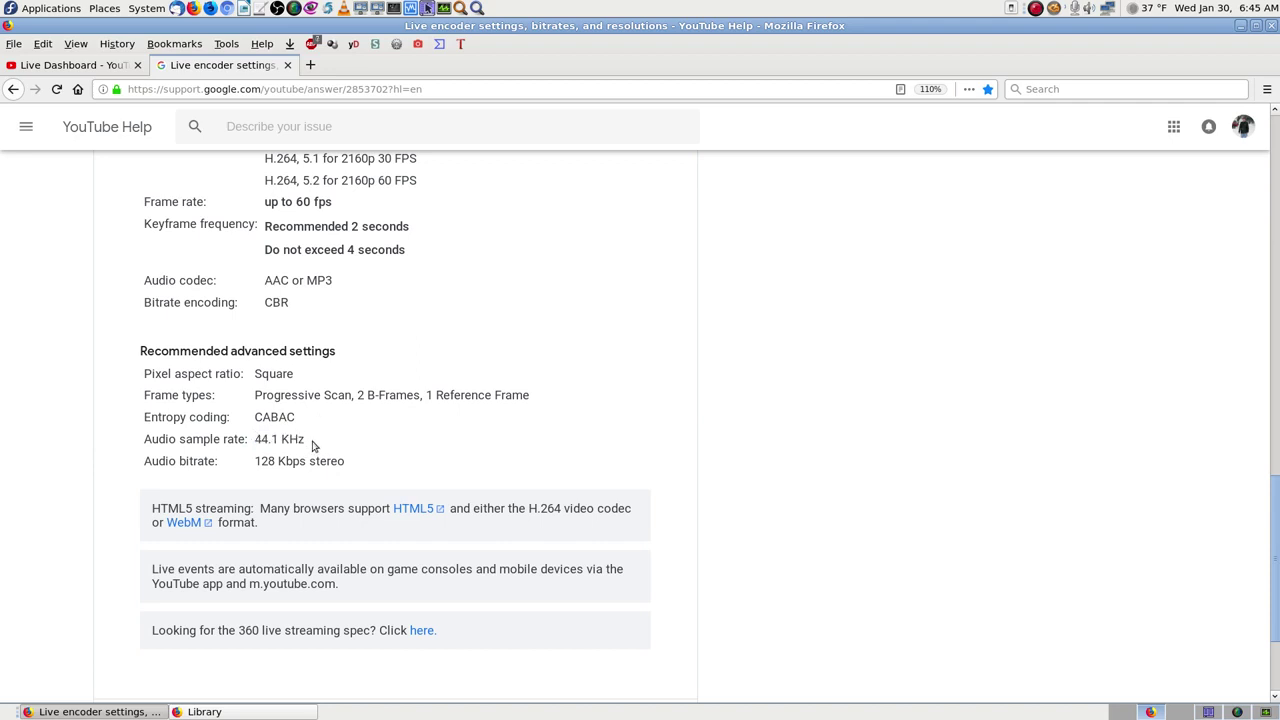
left_click_drag(254, 463, 354, 466)
left_click(277, 463)
scroll(780, 588, "up", 3)
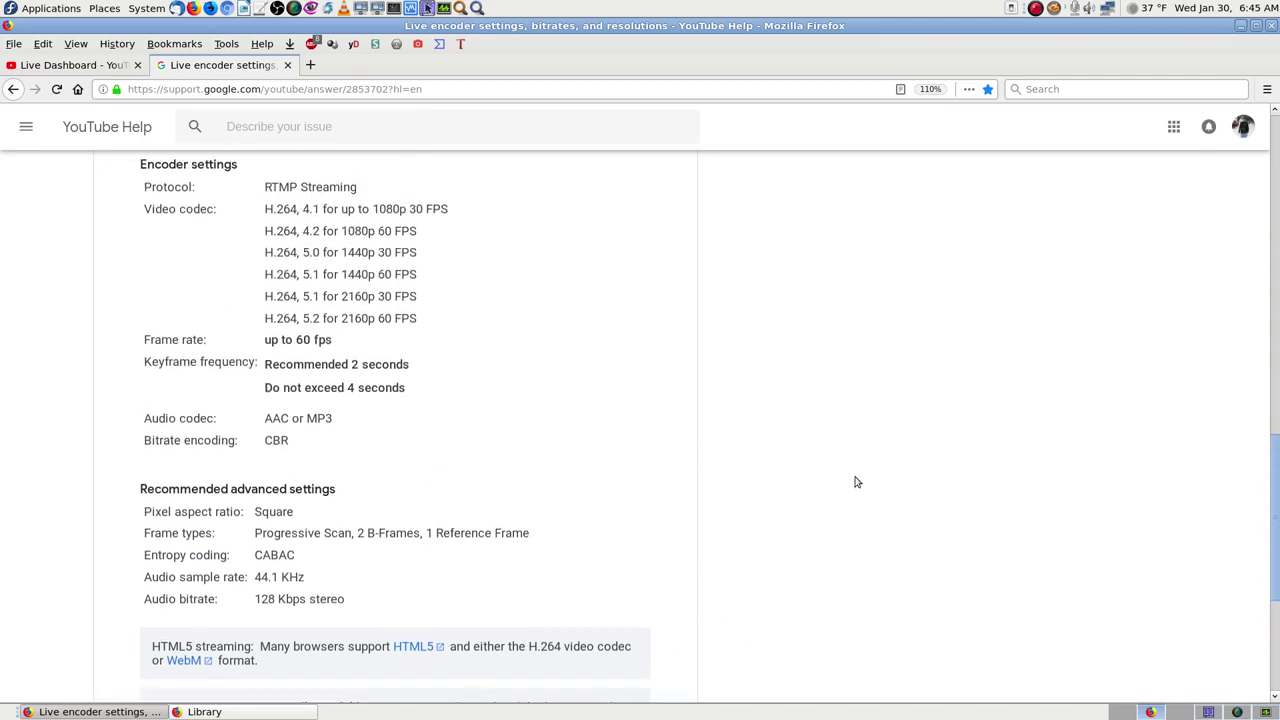
- Open the HTML5 link from the HTML5 streaming note in a new tab and switch to it
left_click_drag(1270, 503, 1266, 560)
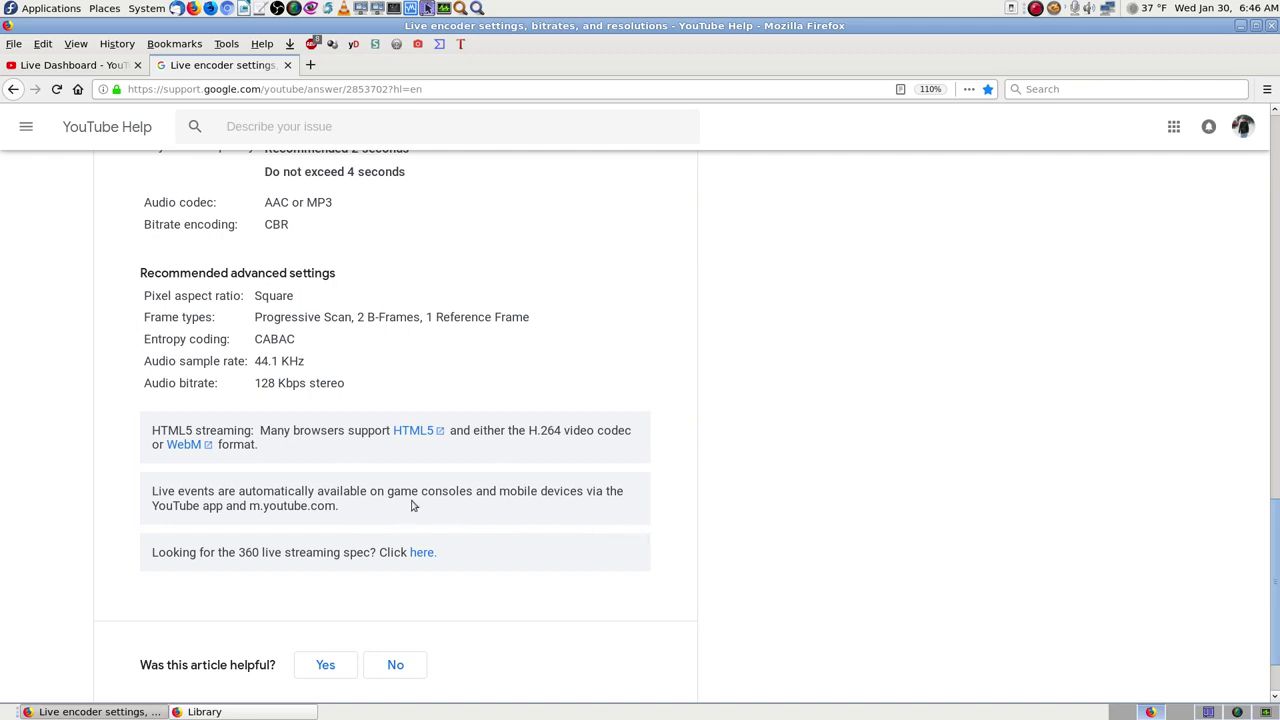
middle_click(410, 432)
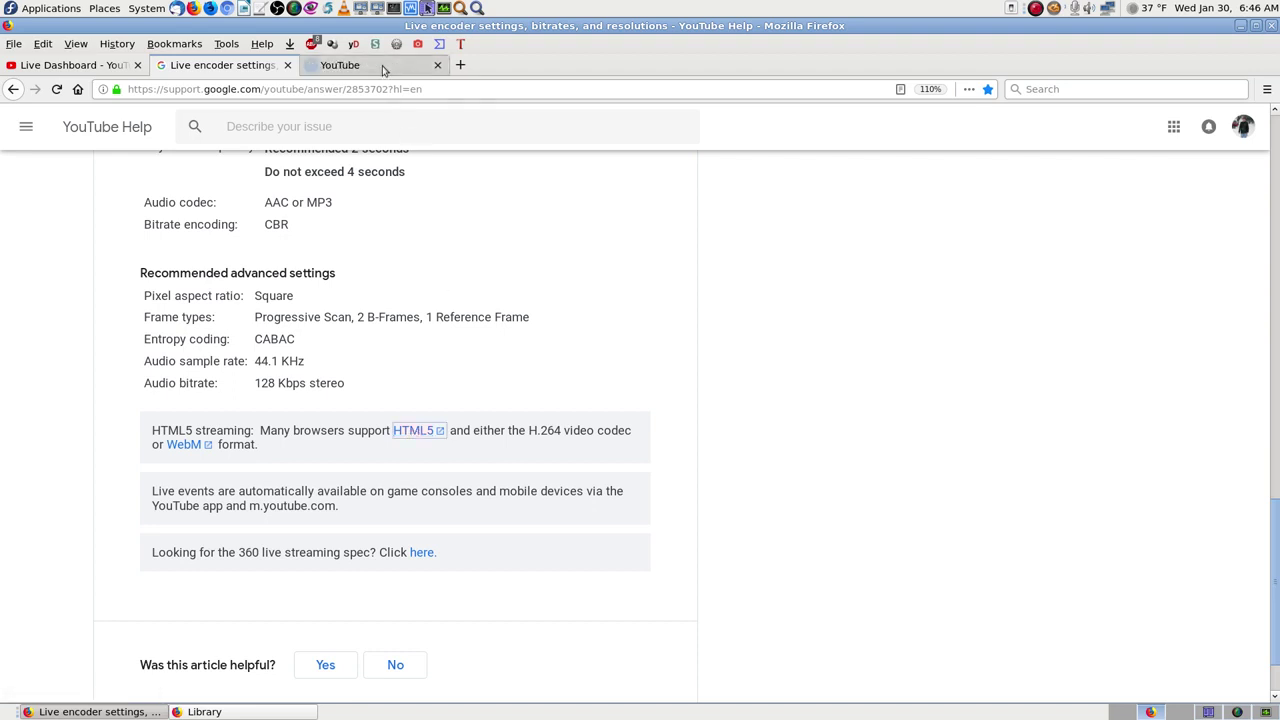
left_click(390, 70)
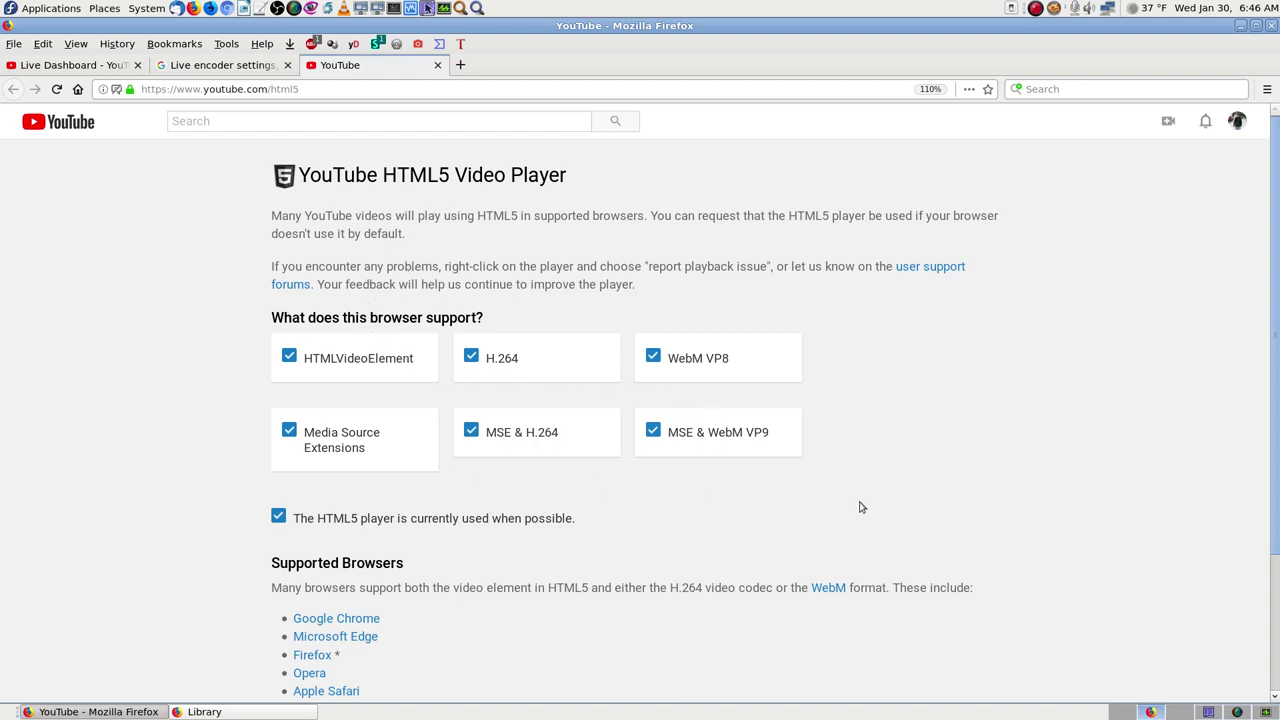
- Bookmark the YouTube HTML5 Video Player page in the YouTube.com info folder
left_click(987, 89)
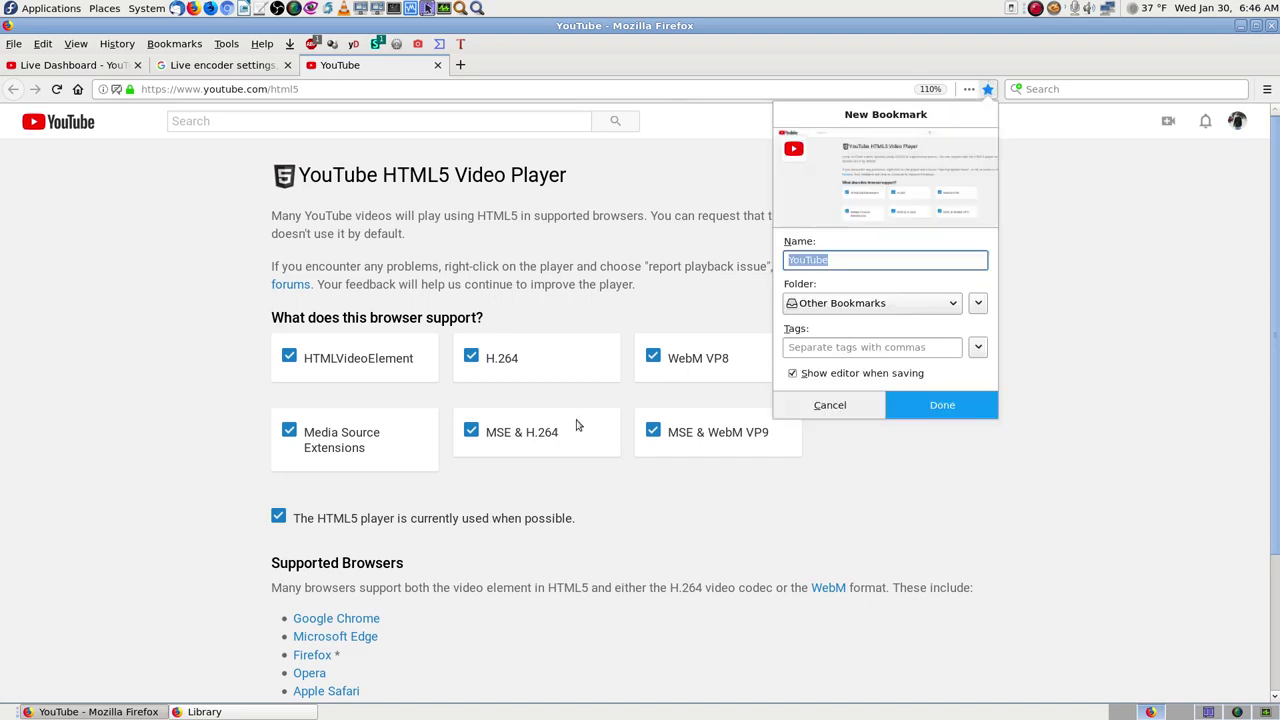
left_click(872, 305)
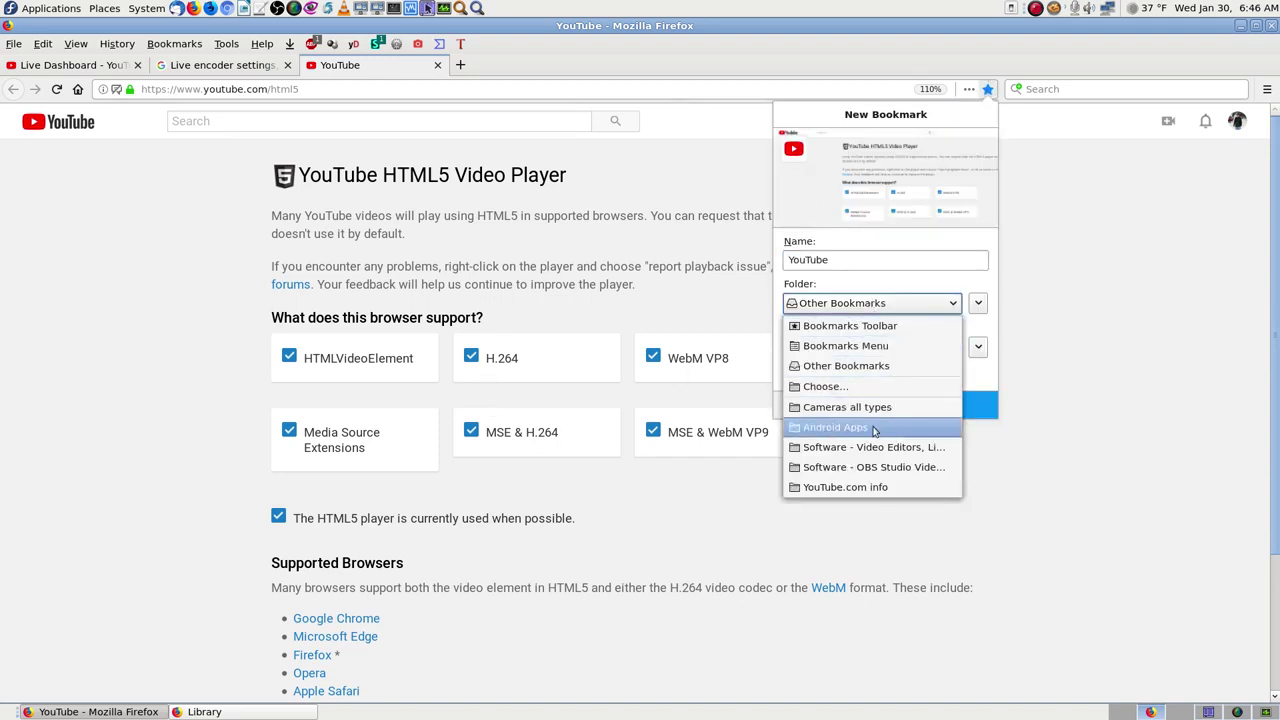
left_click(888, 487)
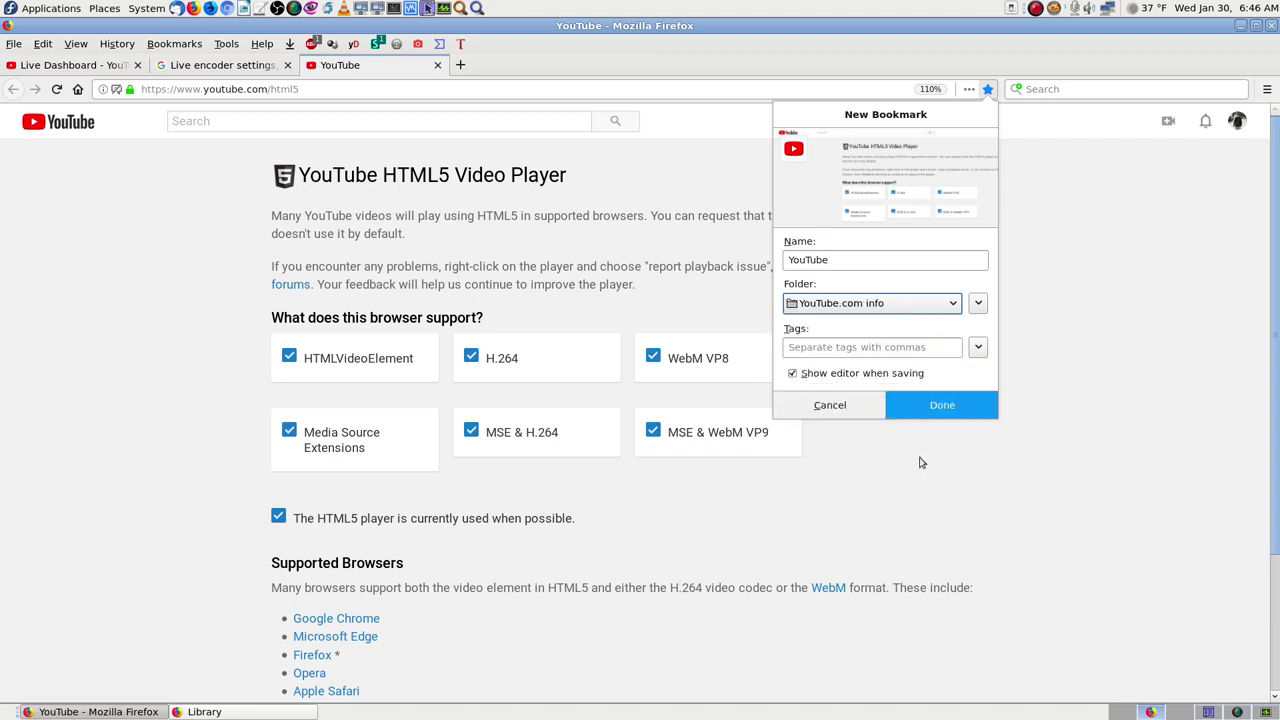
left_click(937, 404)
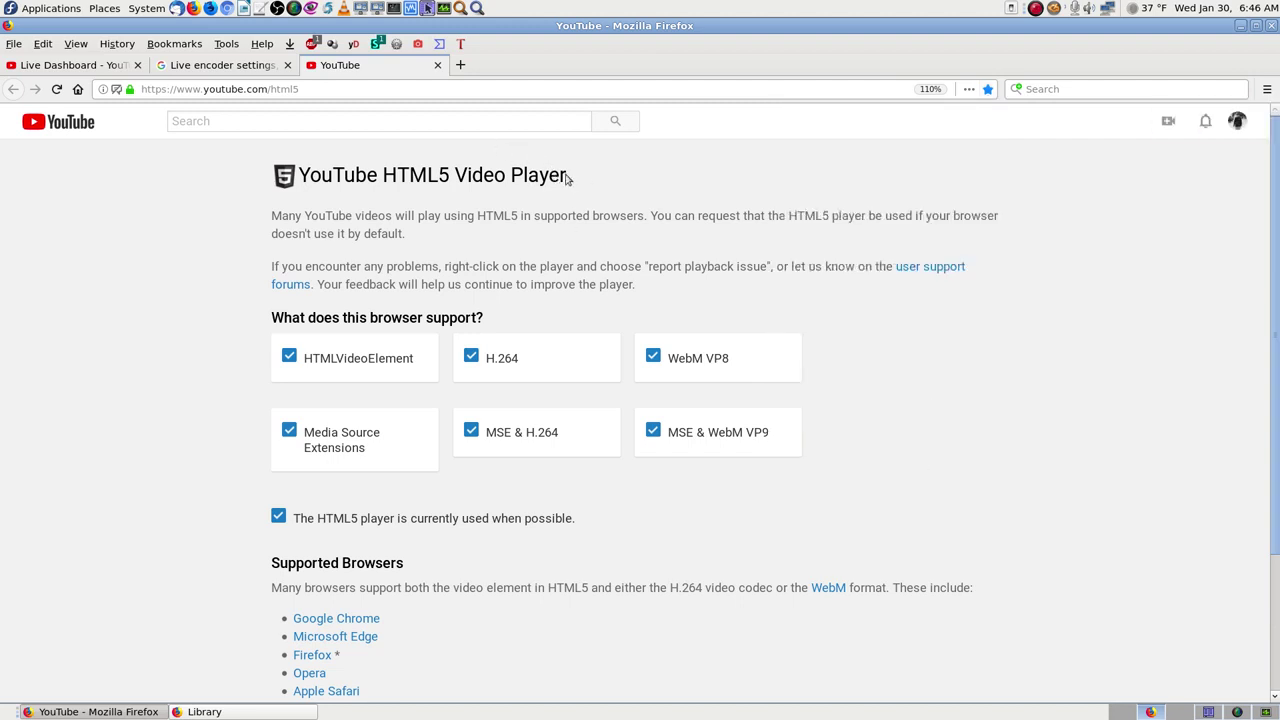
- Rename the page's bookmark as YouTube HTML5 Video Player, using the copied page heading
left_click_drag(580, 180, 299, 165)
right_click(356, 178)
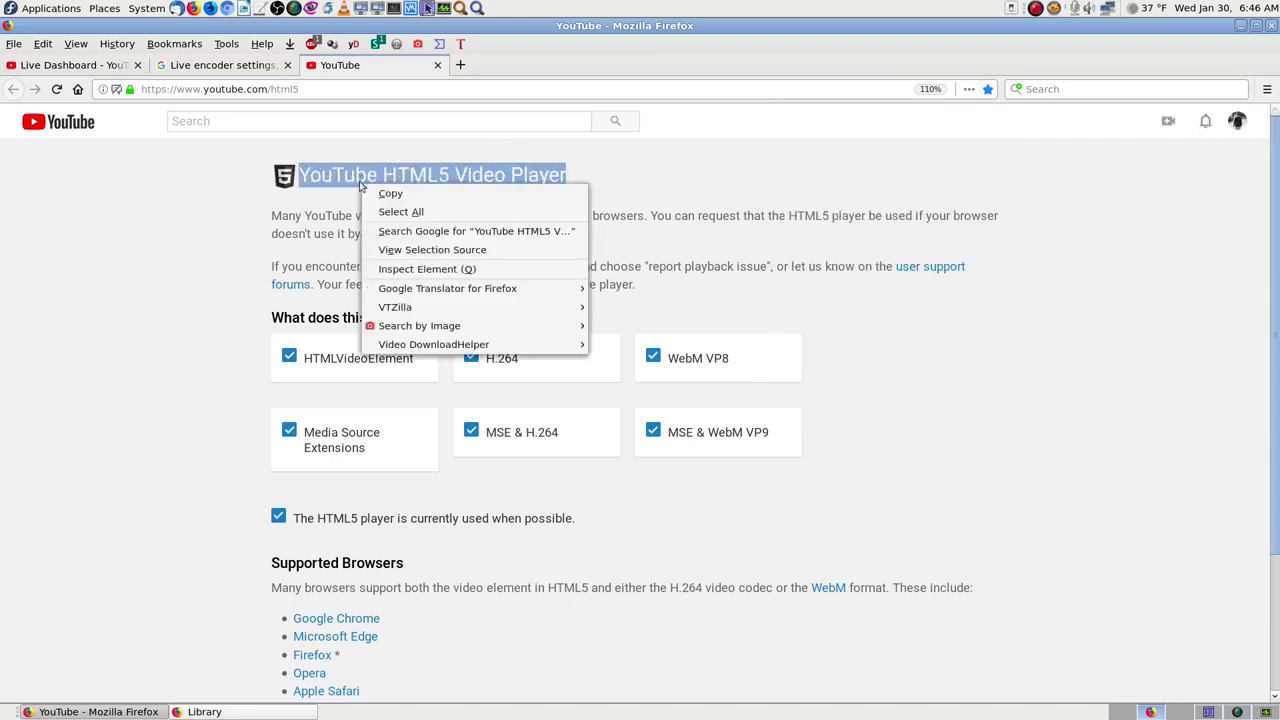
left_click(420, 193)
left_click(986, 89)
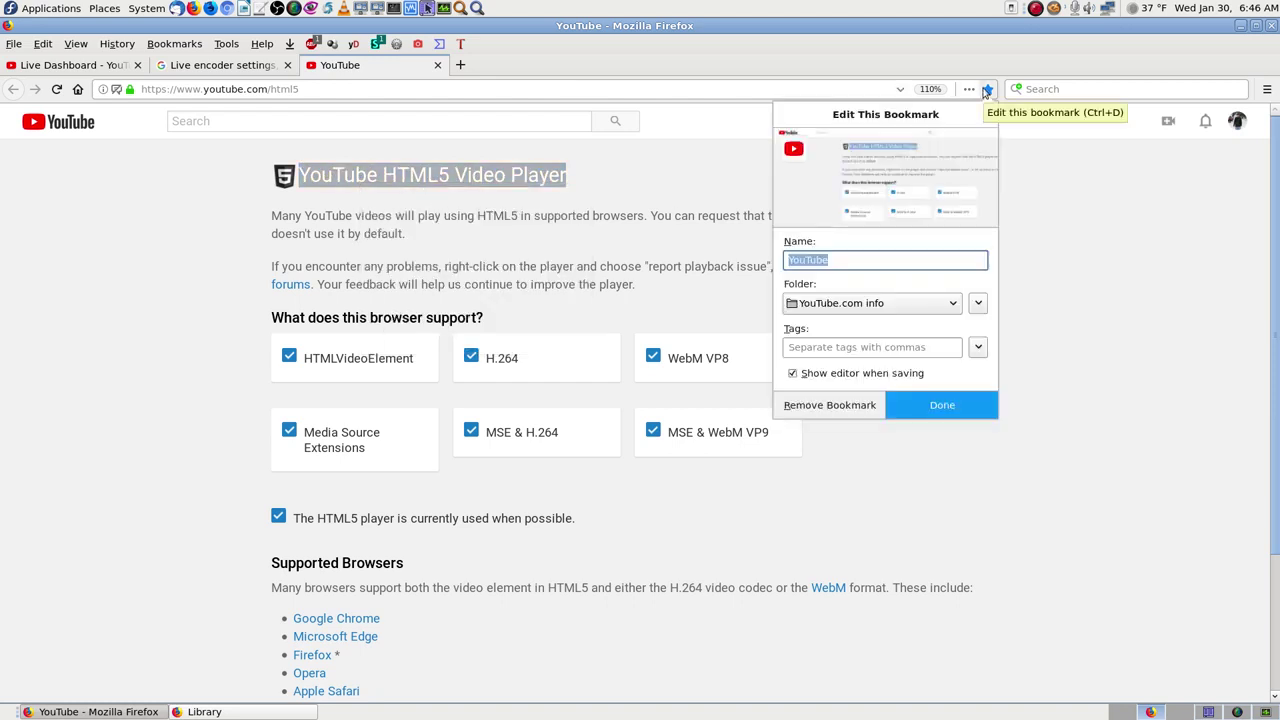
key("End")
key("ctrl+v")
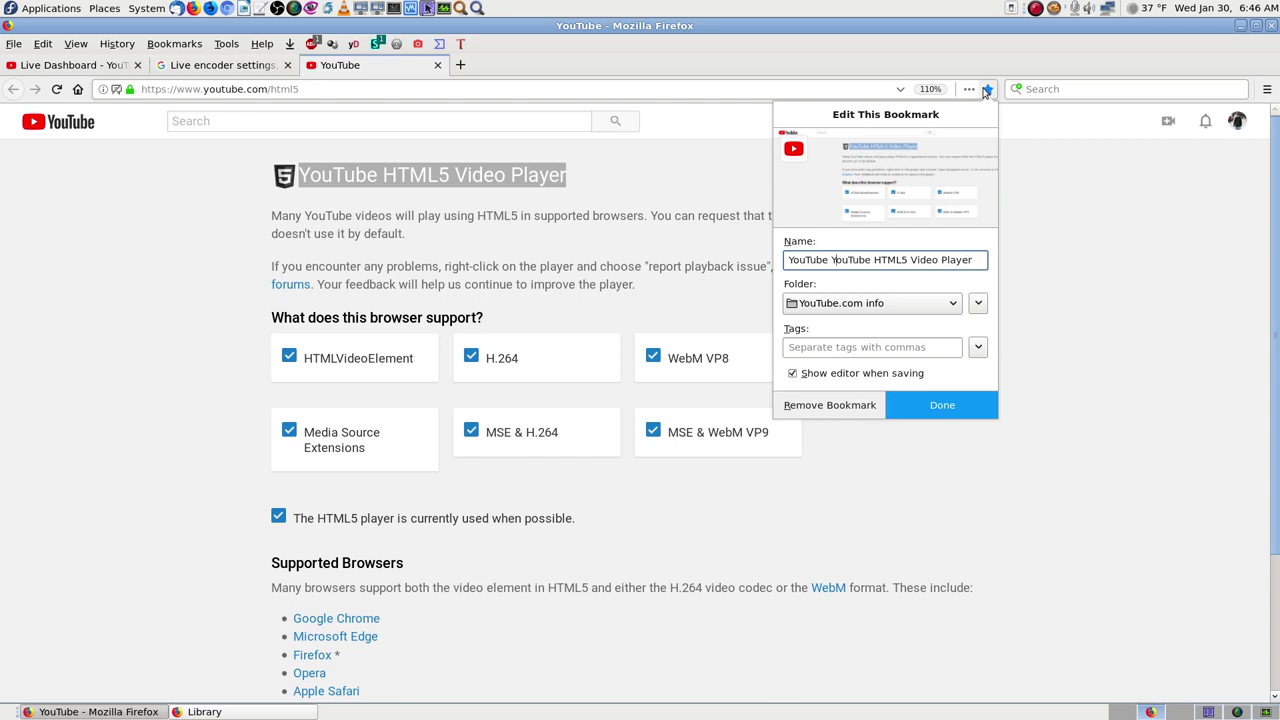
key("BackSpace")
key("BackSpace")
key("BackSpace")
key("BackSpace")
key("BackSpace")
key("BackSpace")
key("BackSpace")
key("BackSpace")
key("Return")
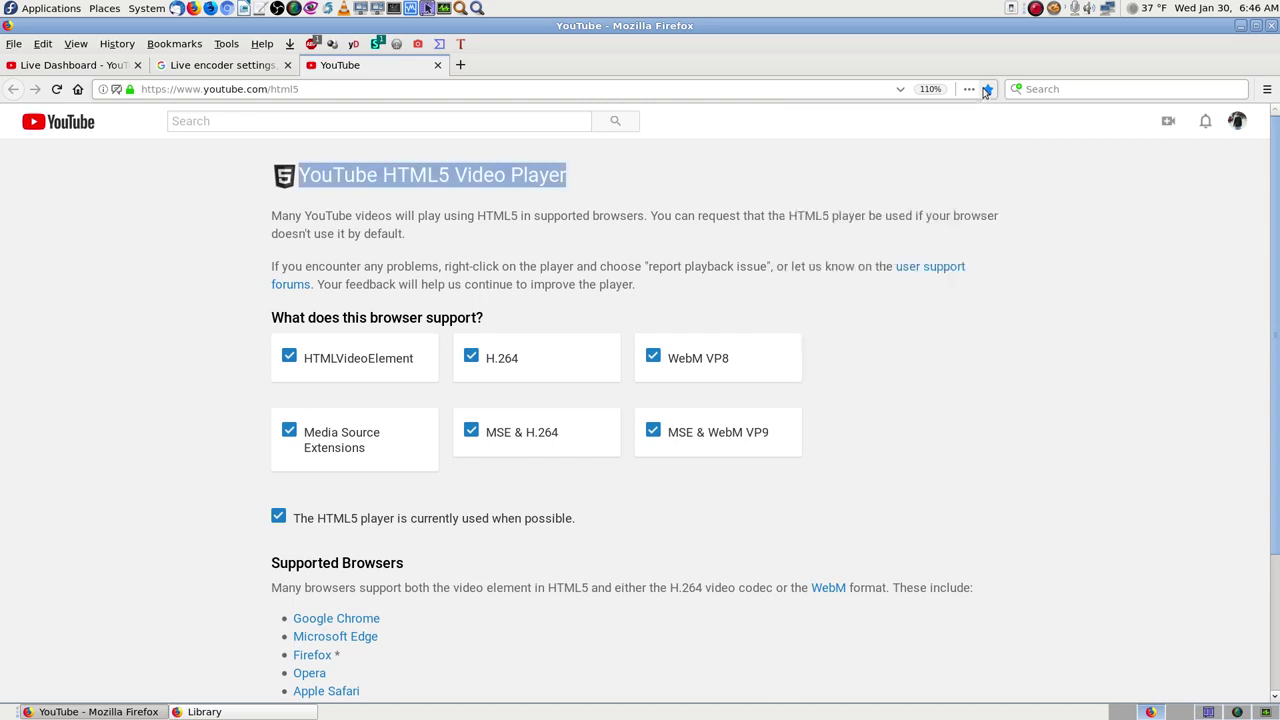
- Review the HTML5 player page down to the supported browsers and close its tab
scroll(949, 323, "down", 1)
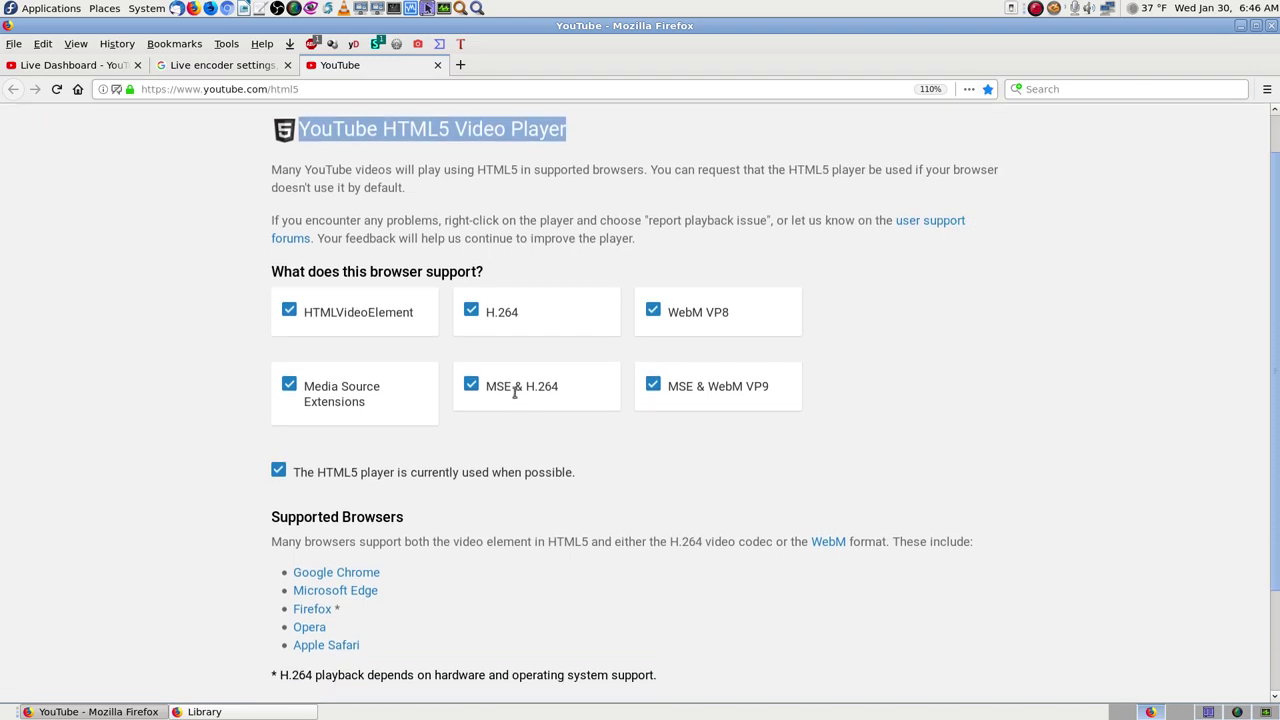
scroll(986, 501, "down", 3)
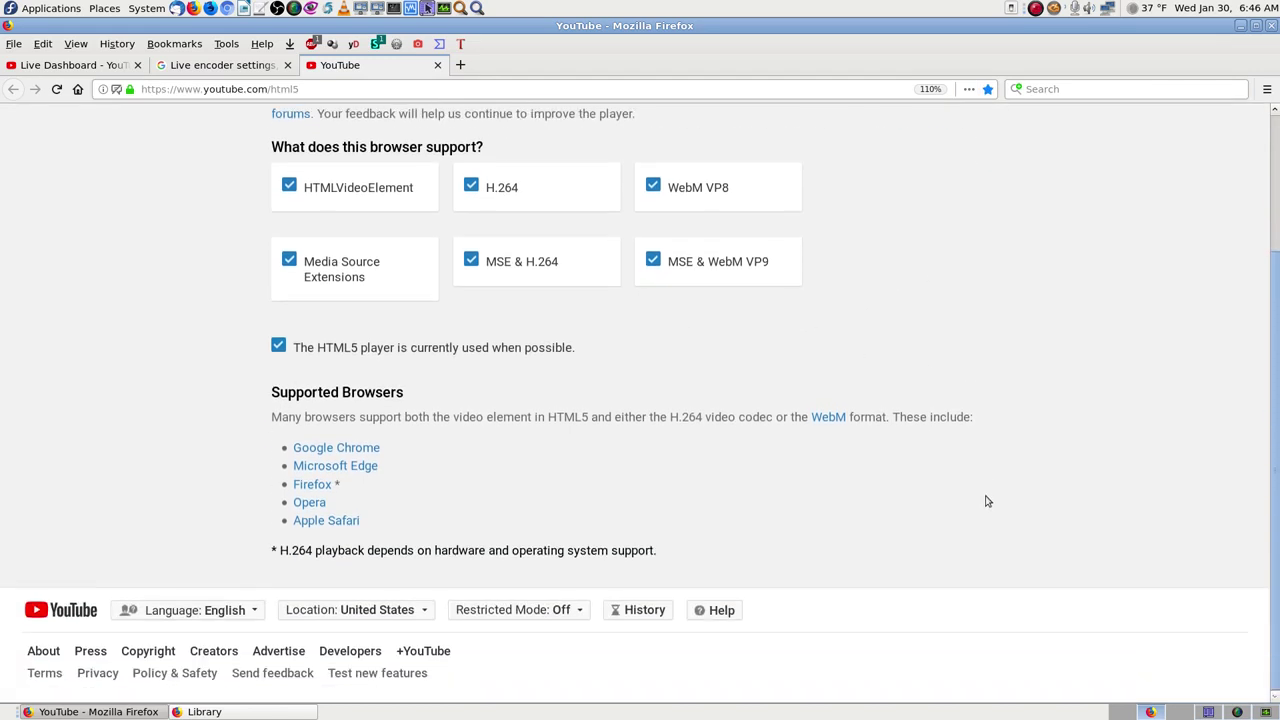
left_click(437, 65)
- Open the WebM link from the HTML5 streaming note in a new tab and bookmark that page in the YouTube.com info folder
middle_click(184, 445)
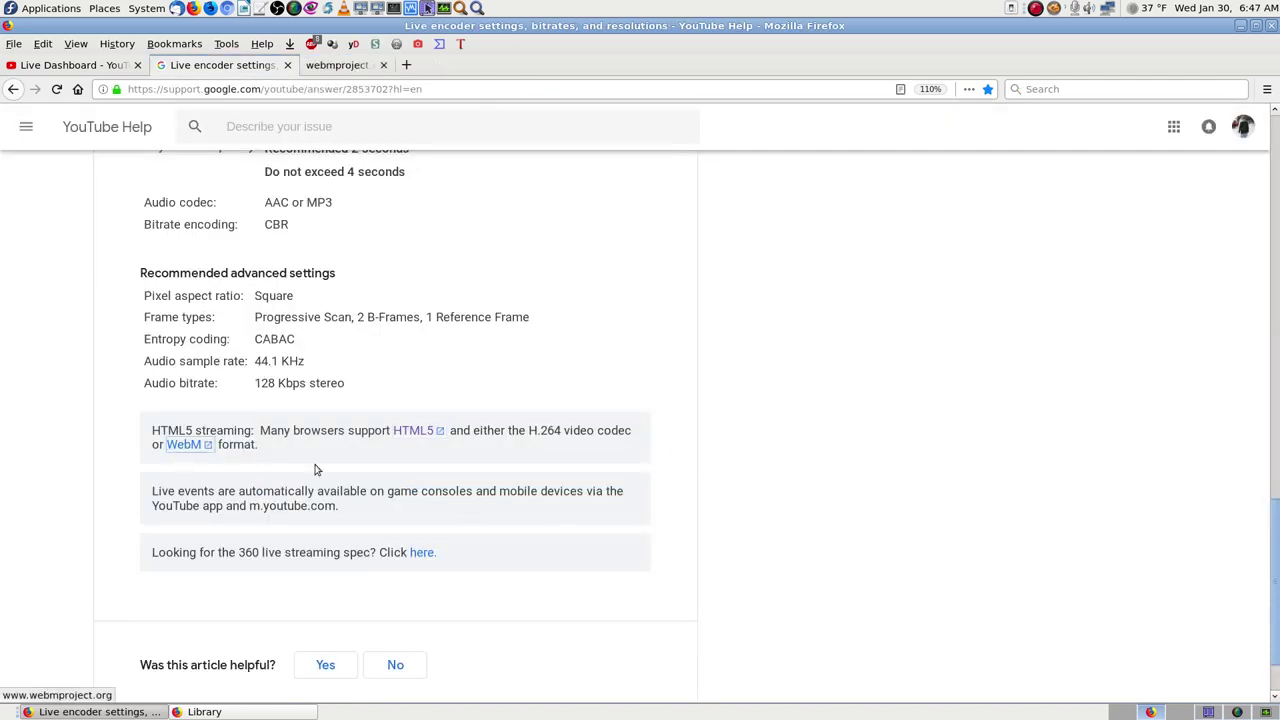
left_click(388, 66)
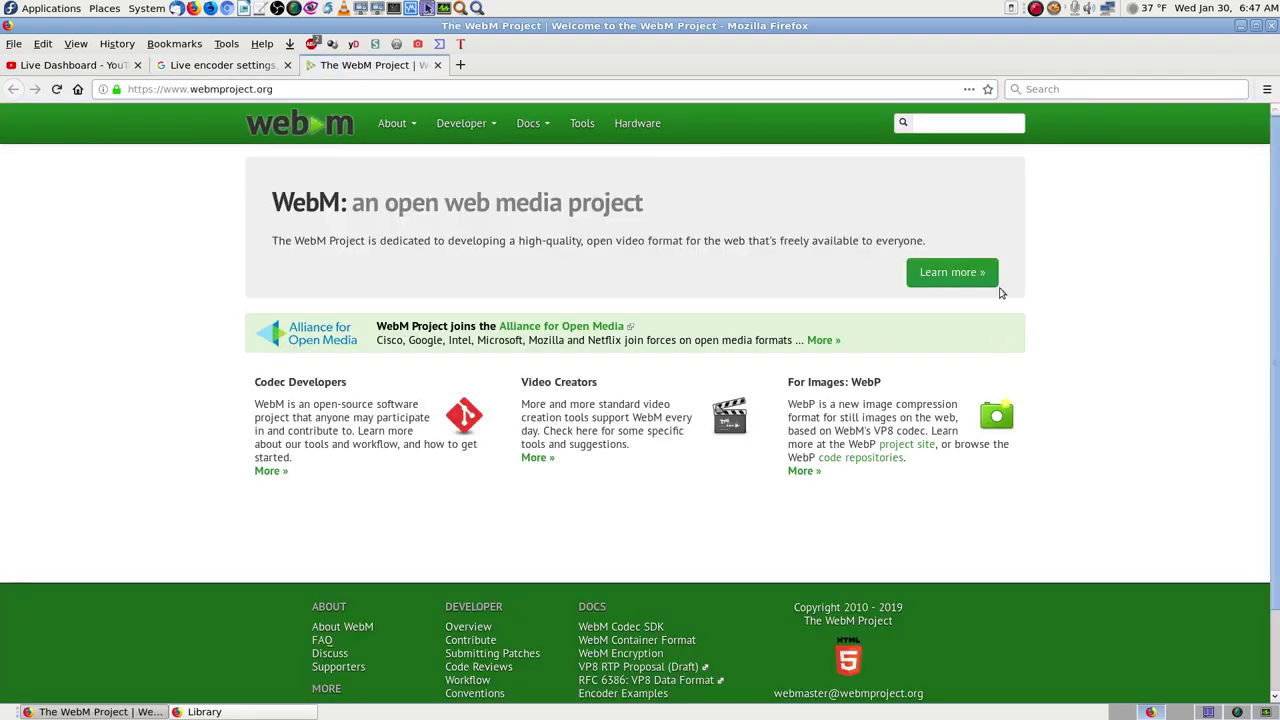
left_click(987, 89)
left_click(880, 306)
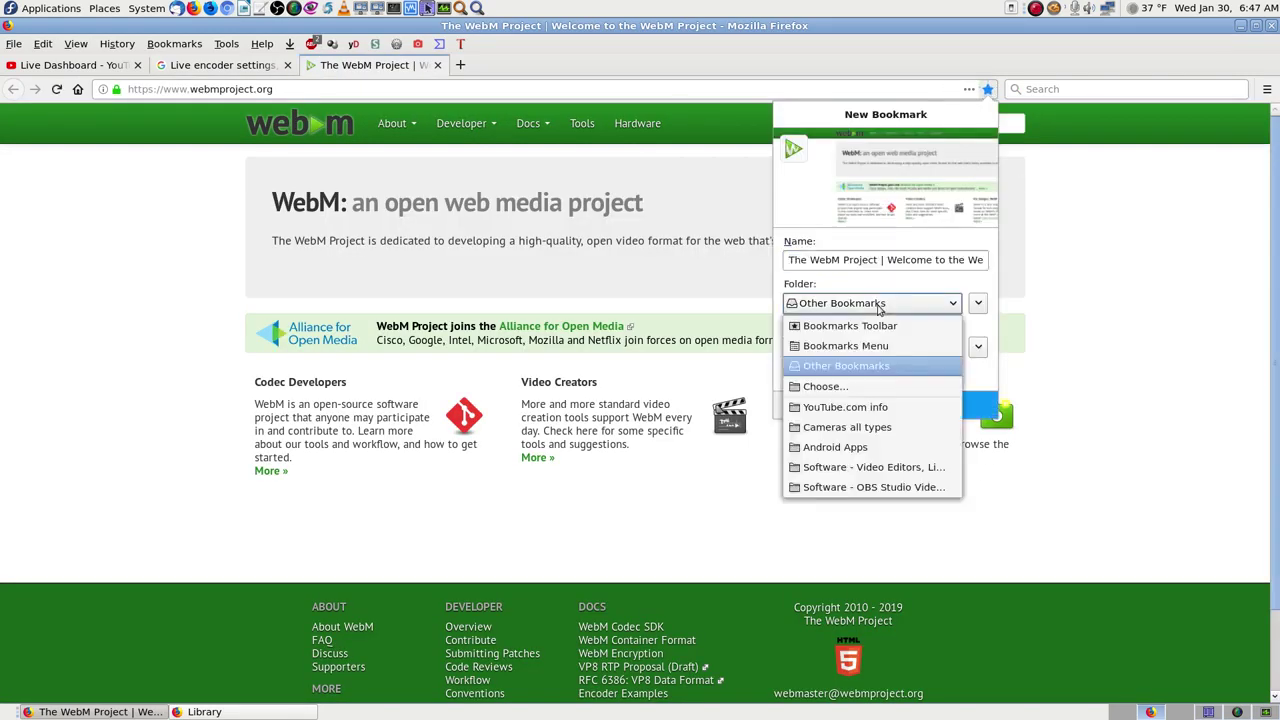
left_click(860, 407)
left_click(900, 400)
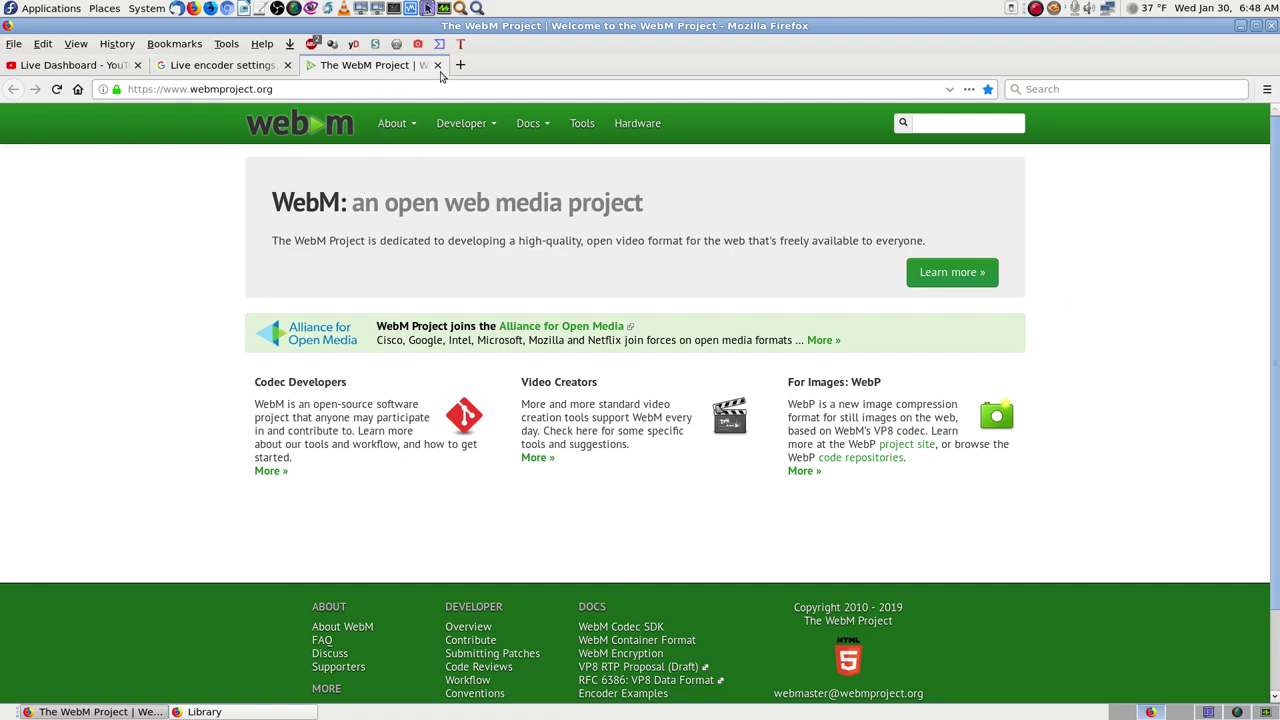
- Close the WebM Project page and read the explanation of the stream health colours on the Live Dashboard
left_click(437, 65)
left_click(90, 66)
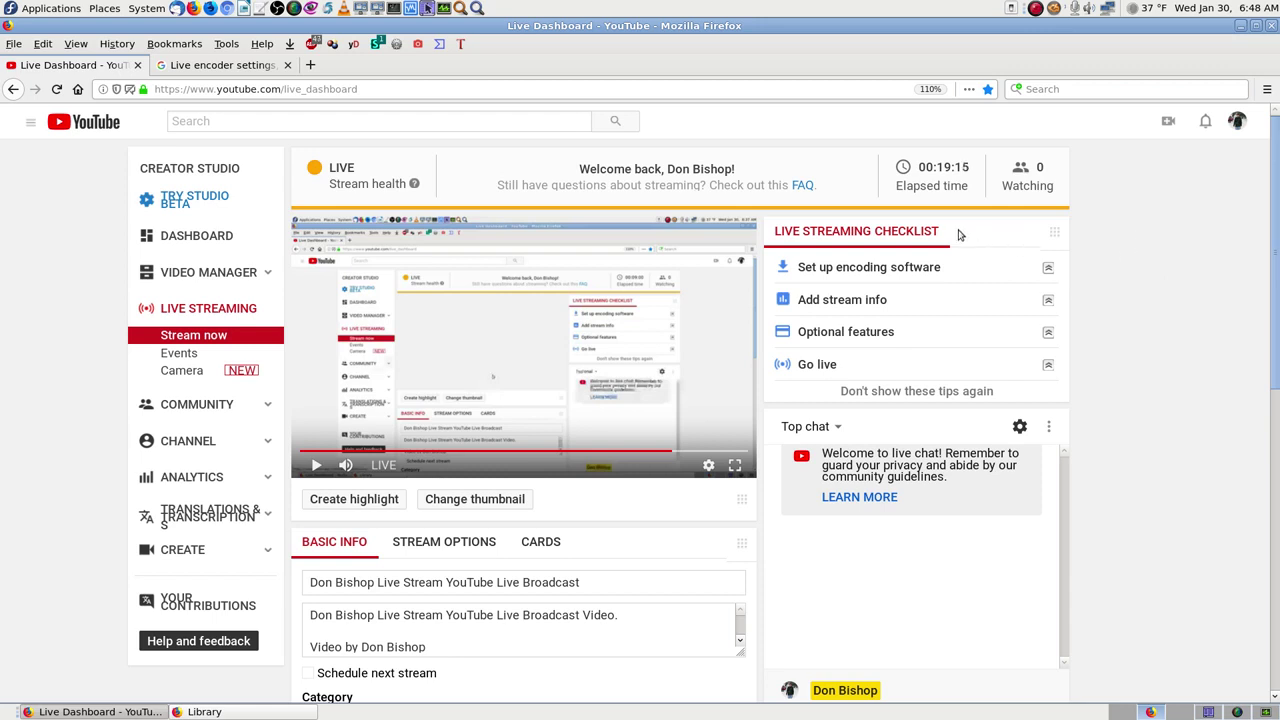
left_click(205, 66)
left_click(115, 67)
left_click(414, 185)
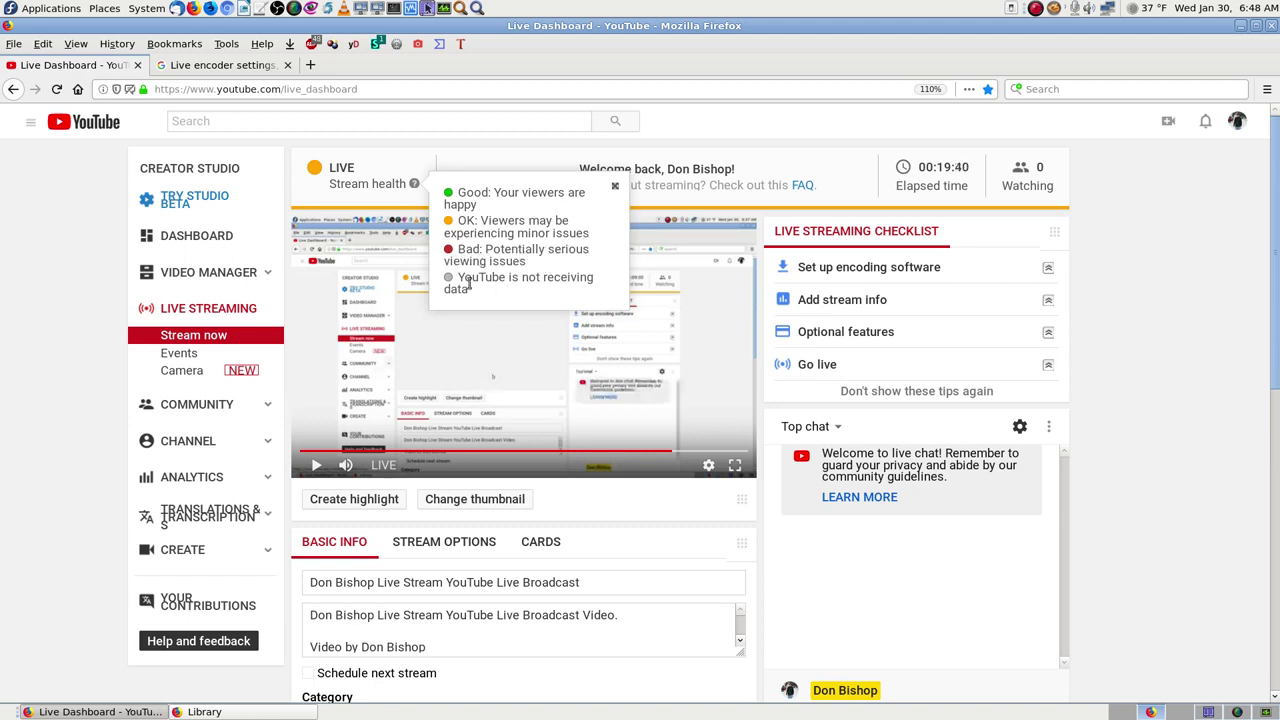
left_click(1155, 288)
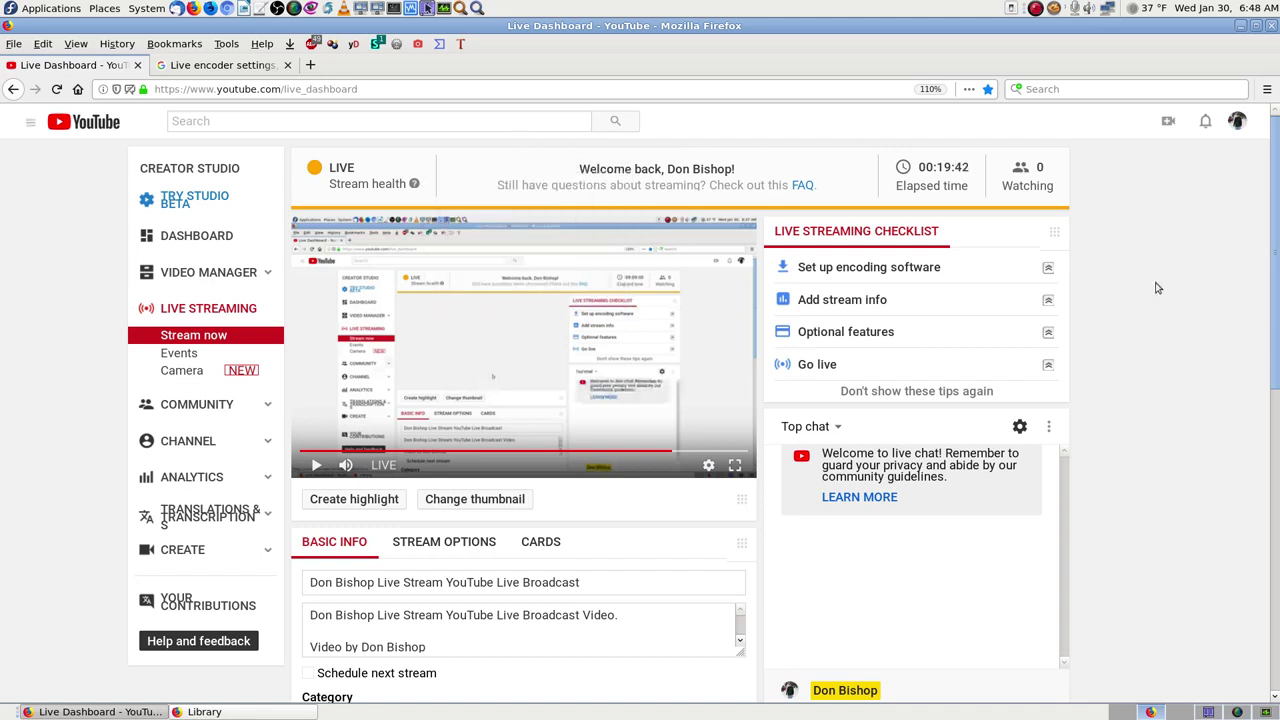
- Look over the encoder settings help page from its beginning and check the stream information in SimpleScreenRecorder, returning to the Live Dashboard in Firefox
left_click(244, 67)
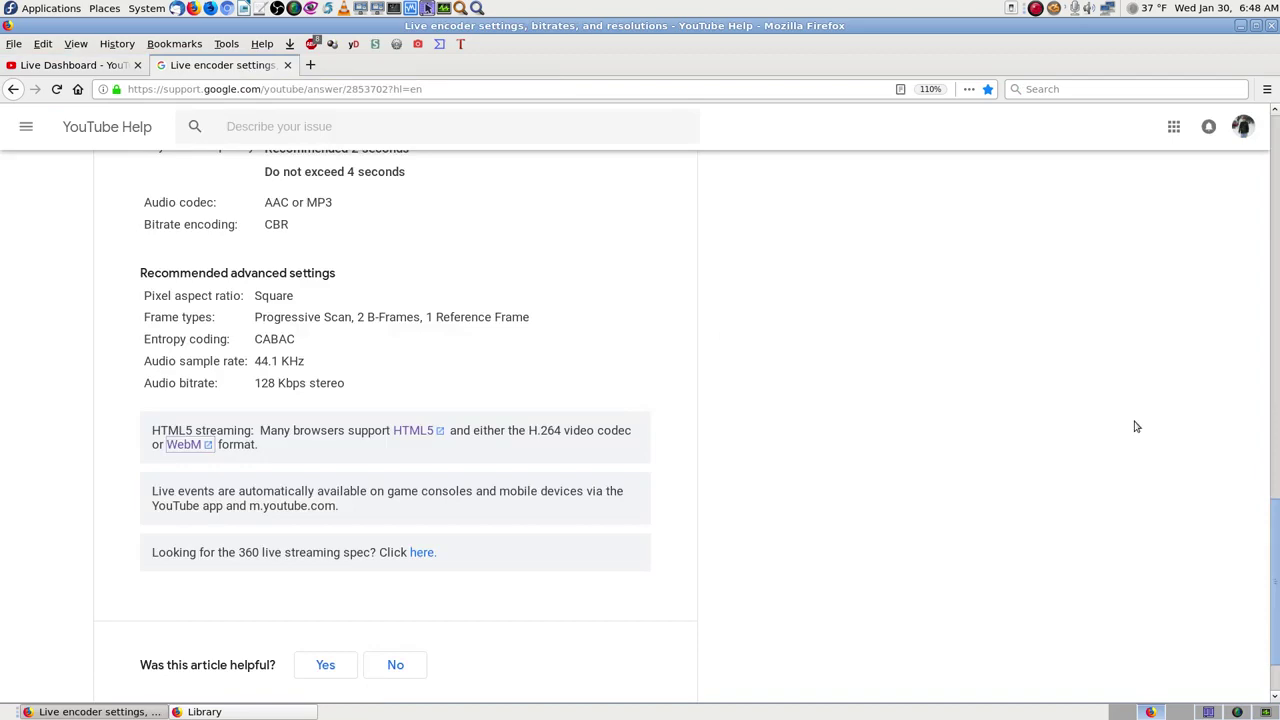
left_click_drag(1275, 540, 1274, 34)
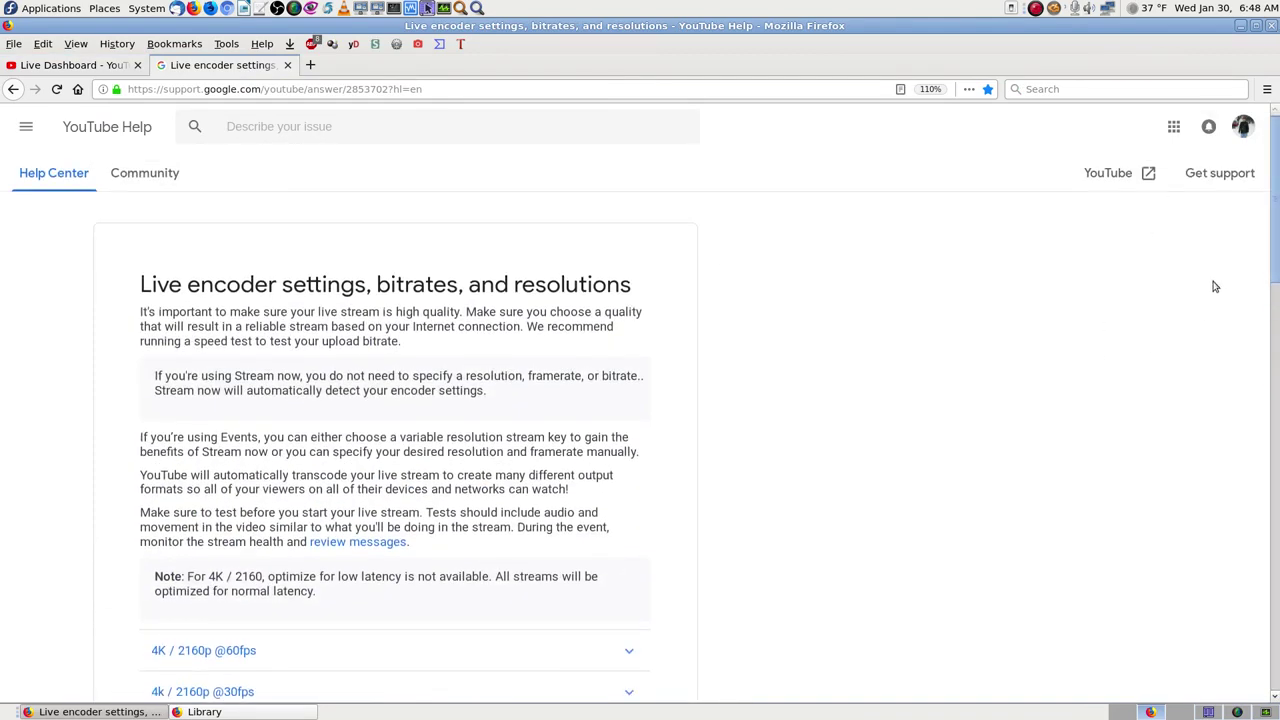
scroll(1270, 244, "down", 20)
scroll(1270, 244, "up", 20)
left_click(116, 68)
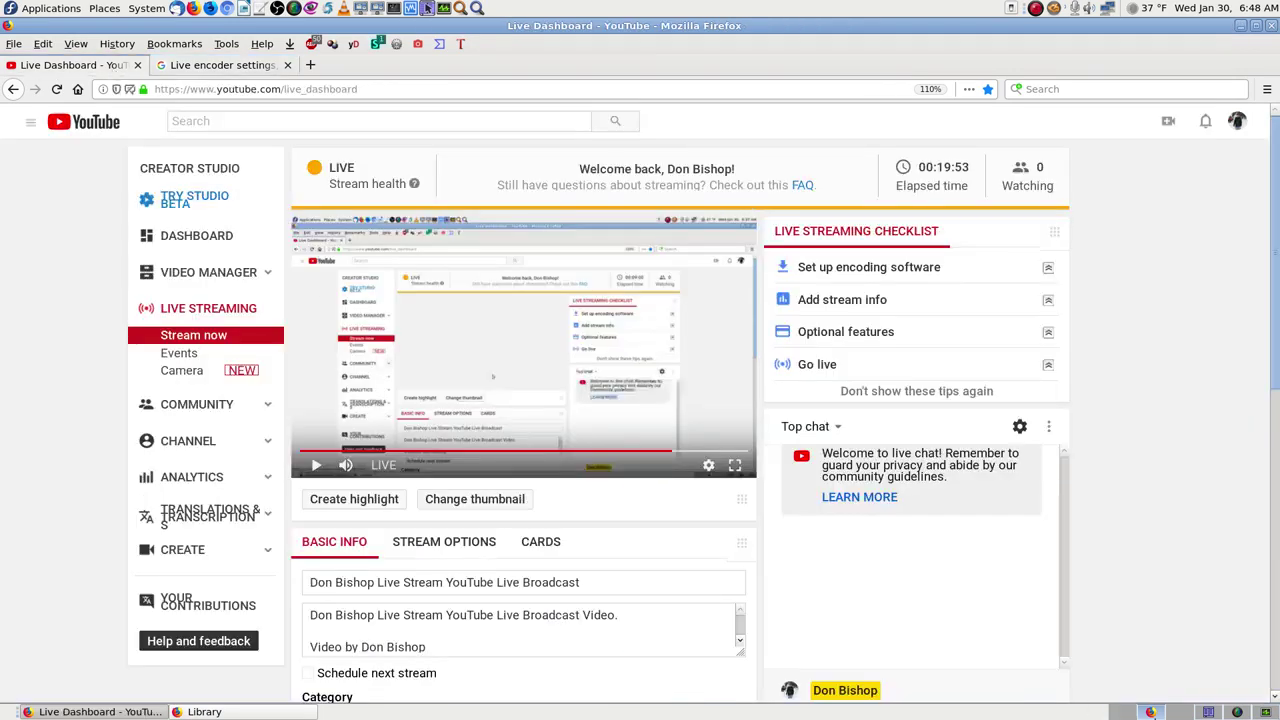
left_click(1235, 714)
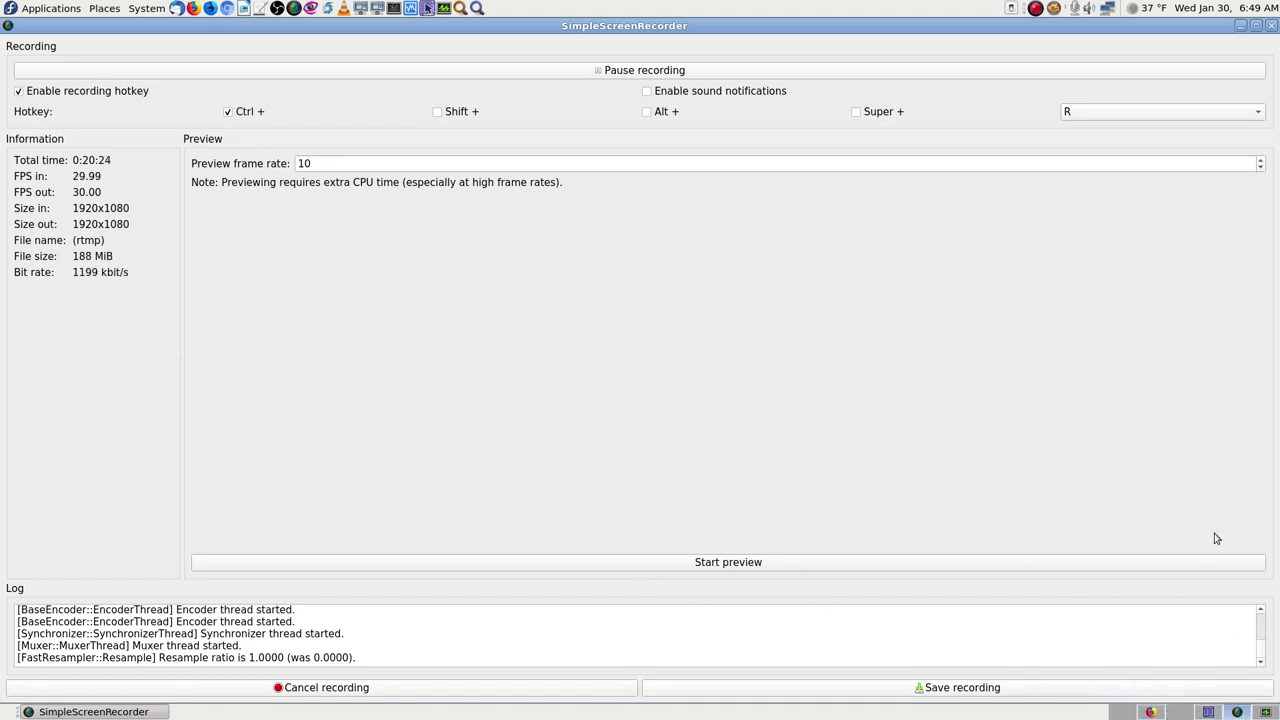
left_click(1151, 711)
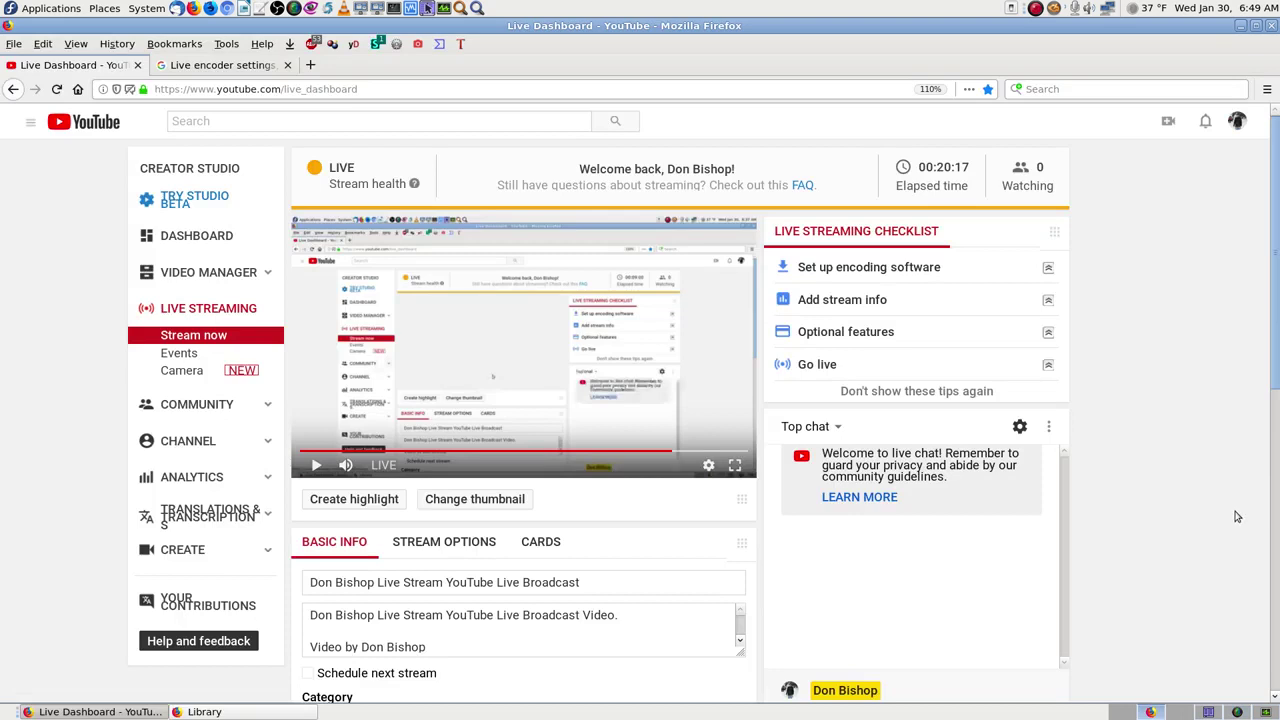
- Reload the Live Dashboard, unmute the stream preview to check its playback, and pause it
left_click(346, 465)
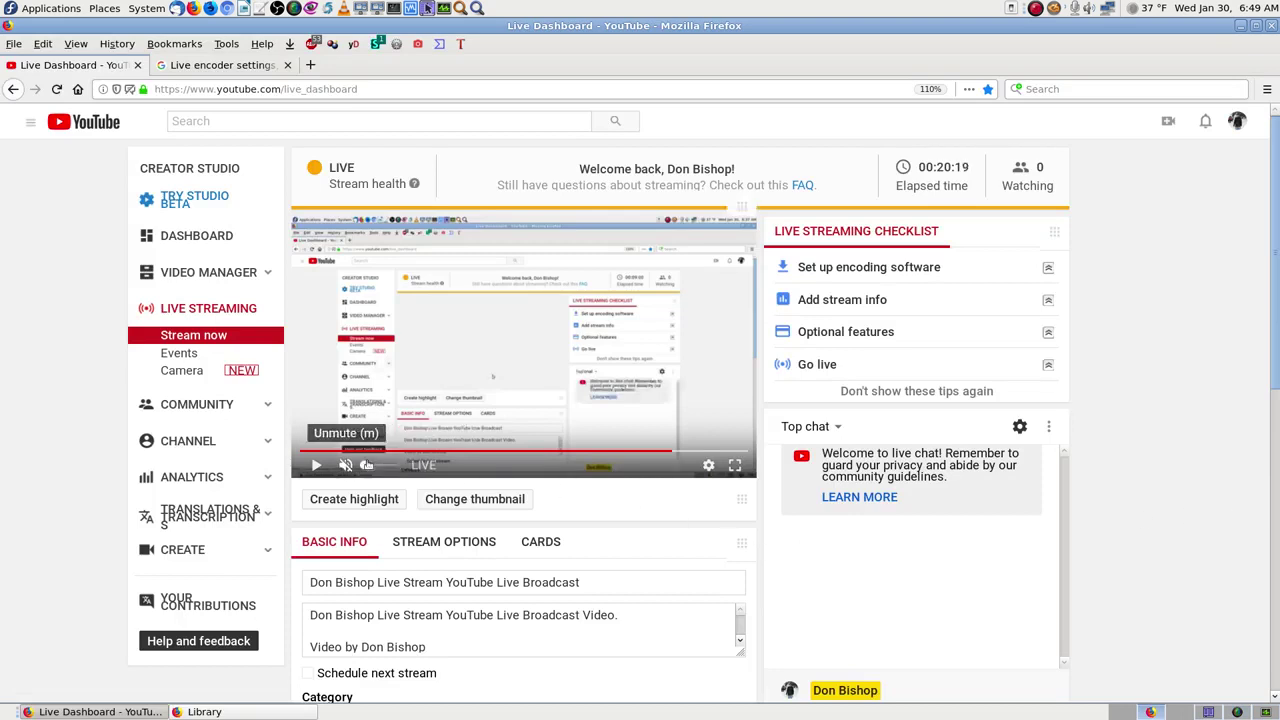
left_click(346, 465)
left_click(57, 89)
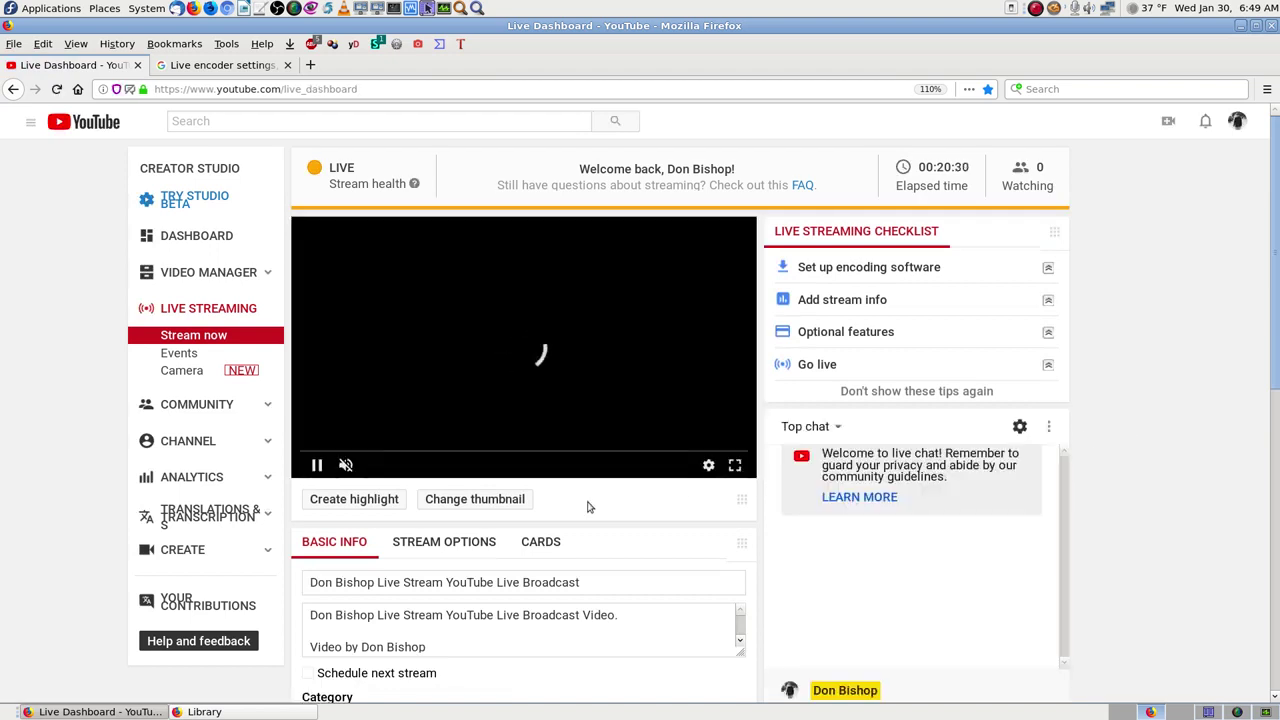
left_click(344, 465)
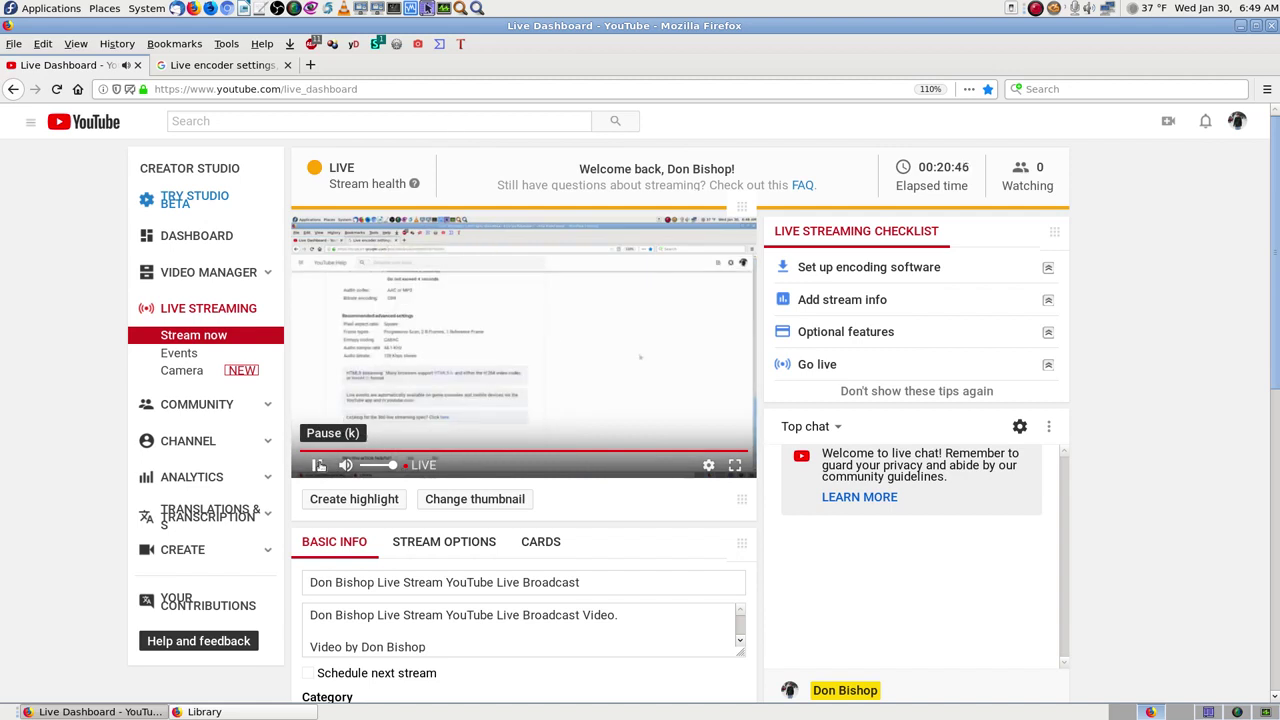
left_click(318, 465)
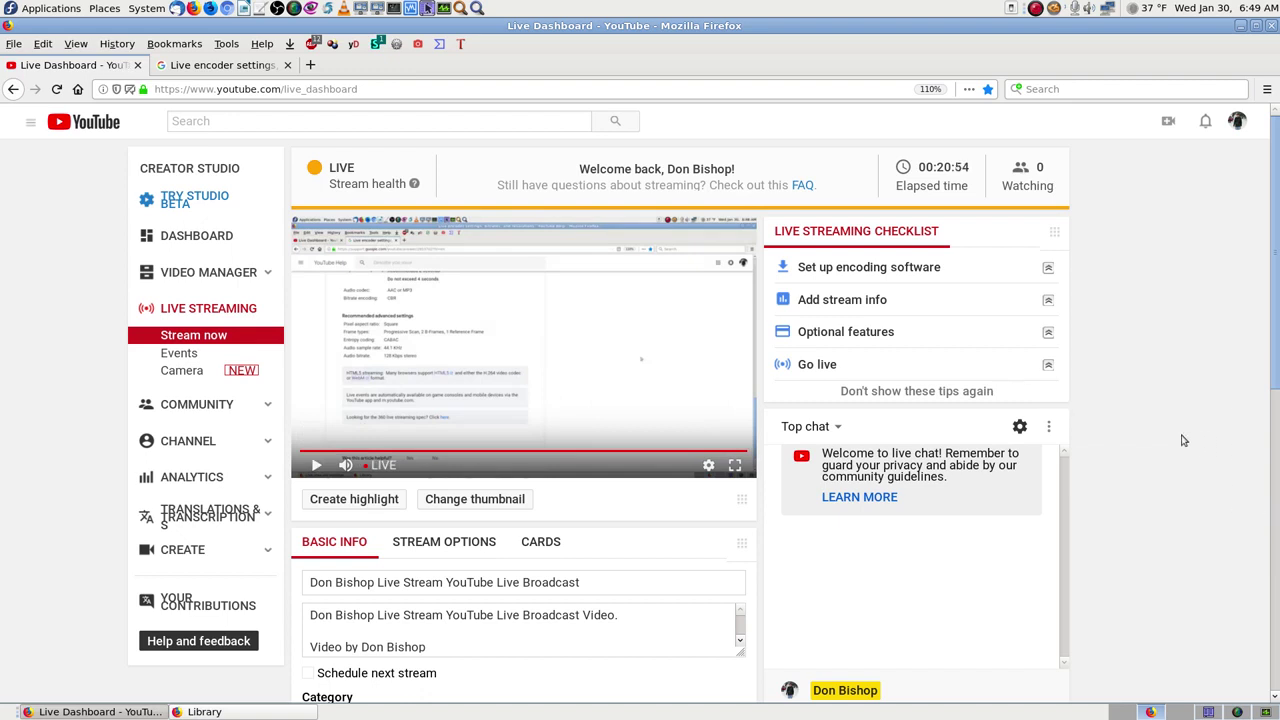
- Check the introduction of the encoder settings help page and return to the Live Dashboard
left_click(222, 65)
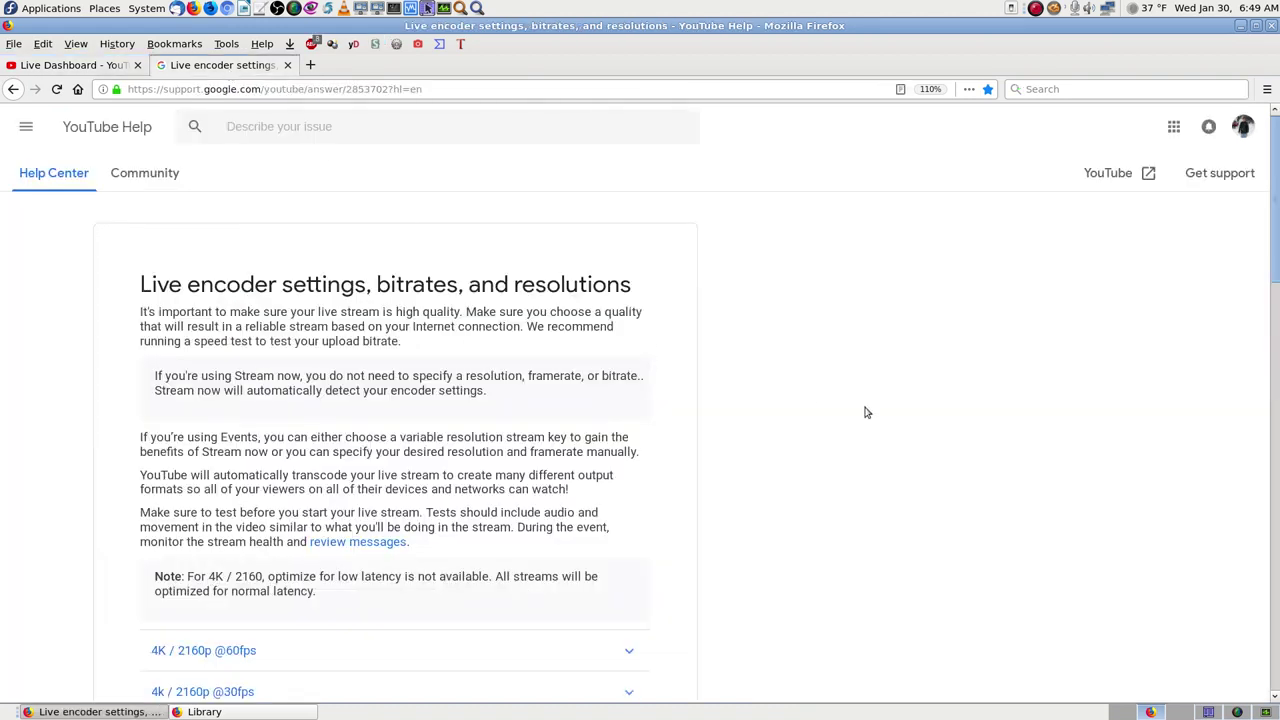
scroll(900, 410, "down", 2)
scroll(937, 414, "up", 2)
left_click(110, 65)
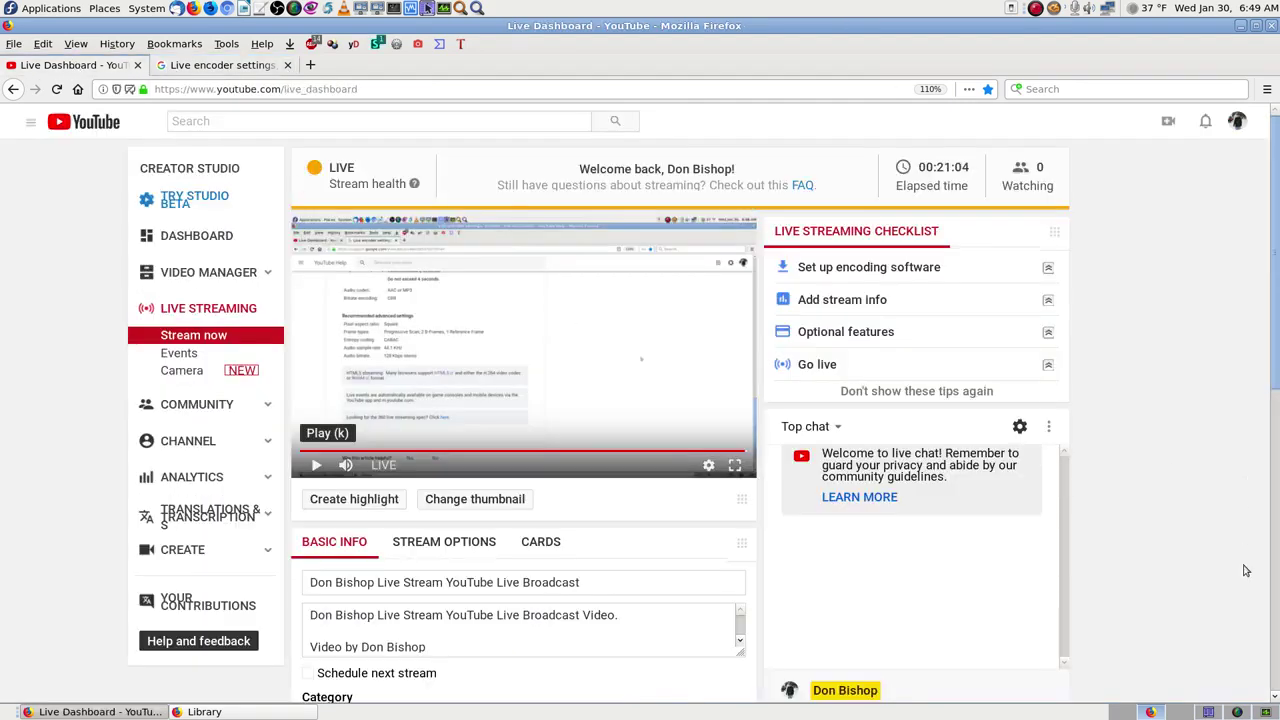
- Check the stream information in SimpleScreenRecorder and the recorder's CPU and memory usage in System Monitor
left_click(1246, 712)
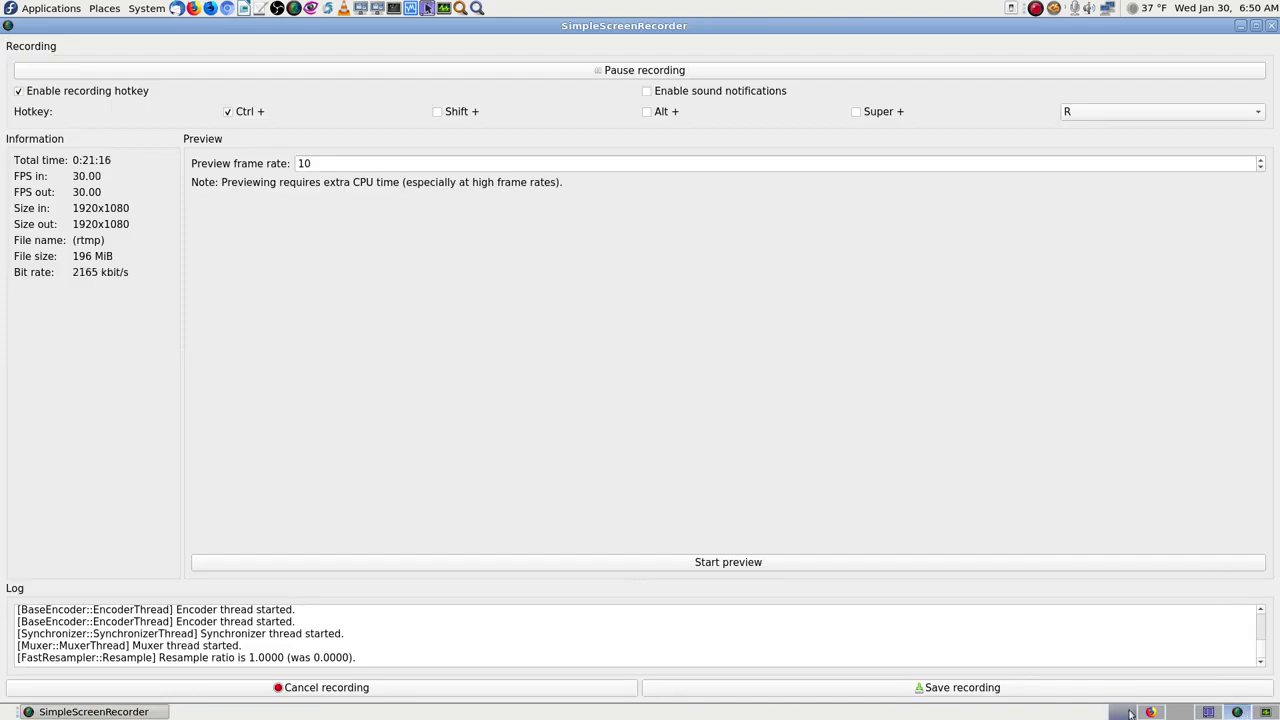
left_click(1265, 711)
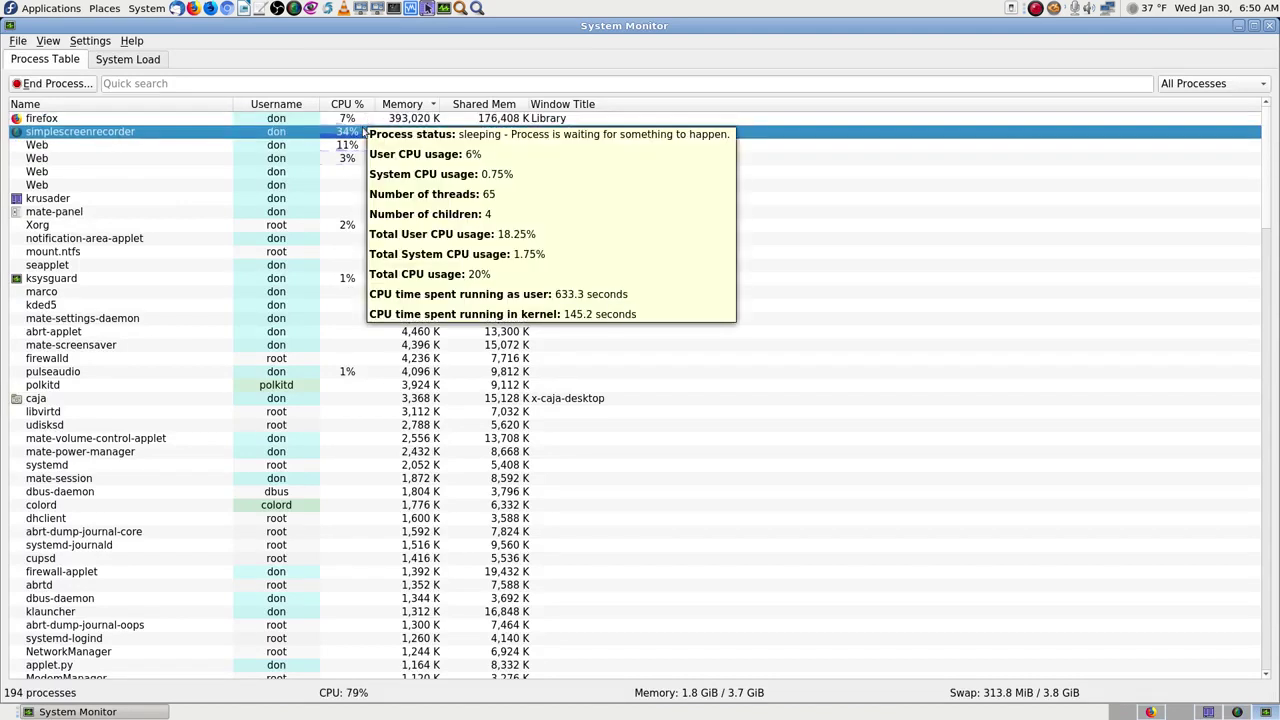
mouse_move(388, 136)
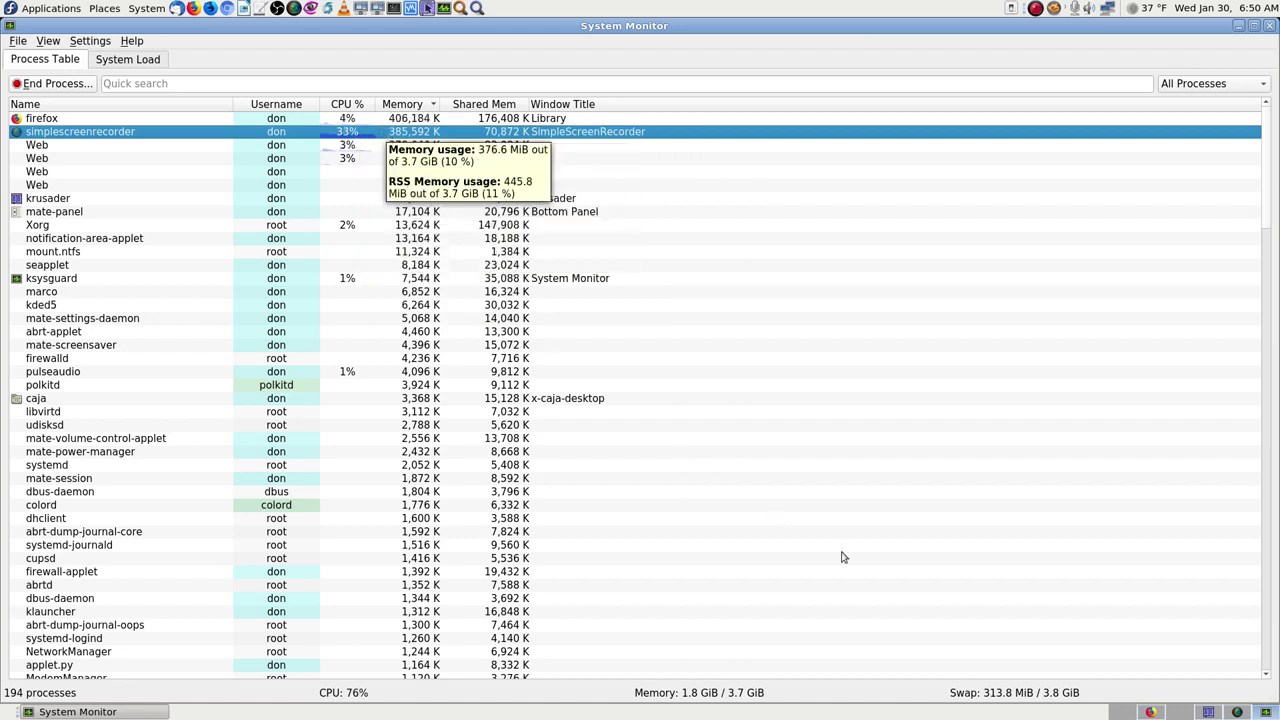
- Launch OBS on the empty workspace and check the CPU load in System Monitor with OBS running
left_click(1122, 713)
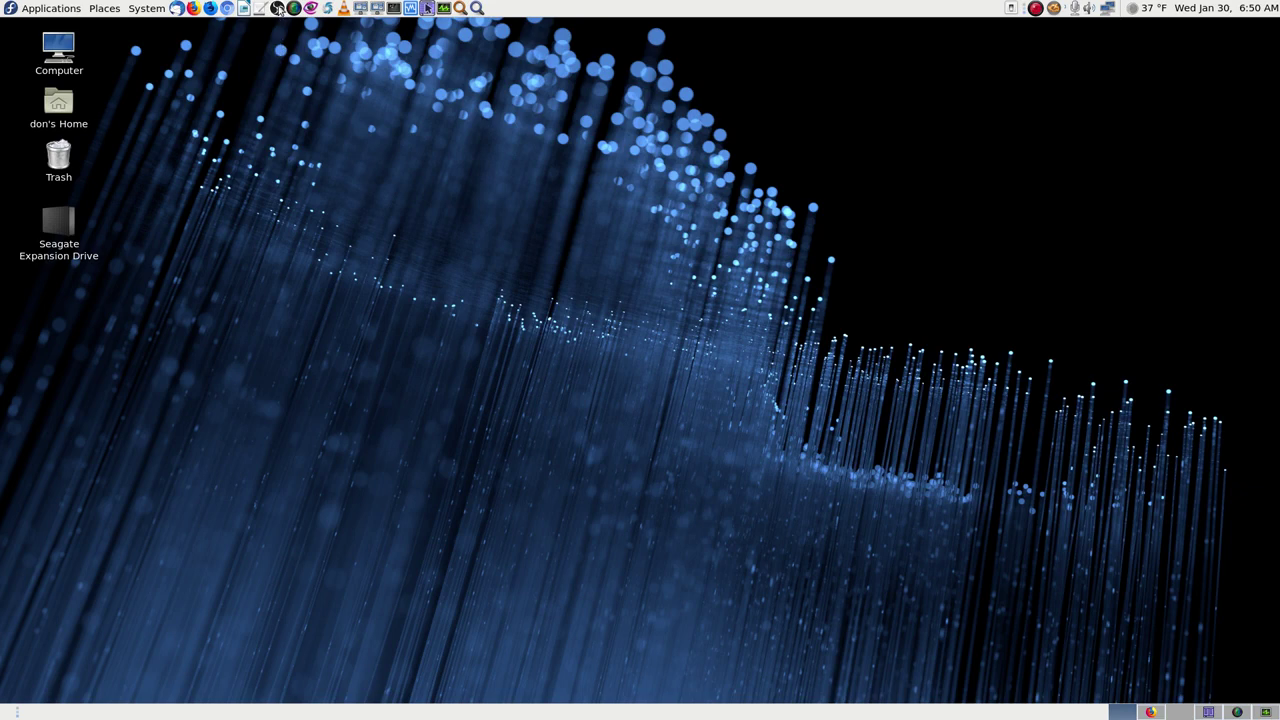
left_click(278, 9)
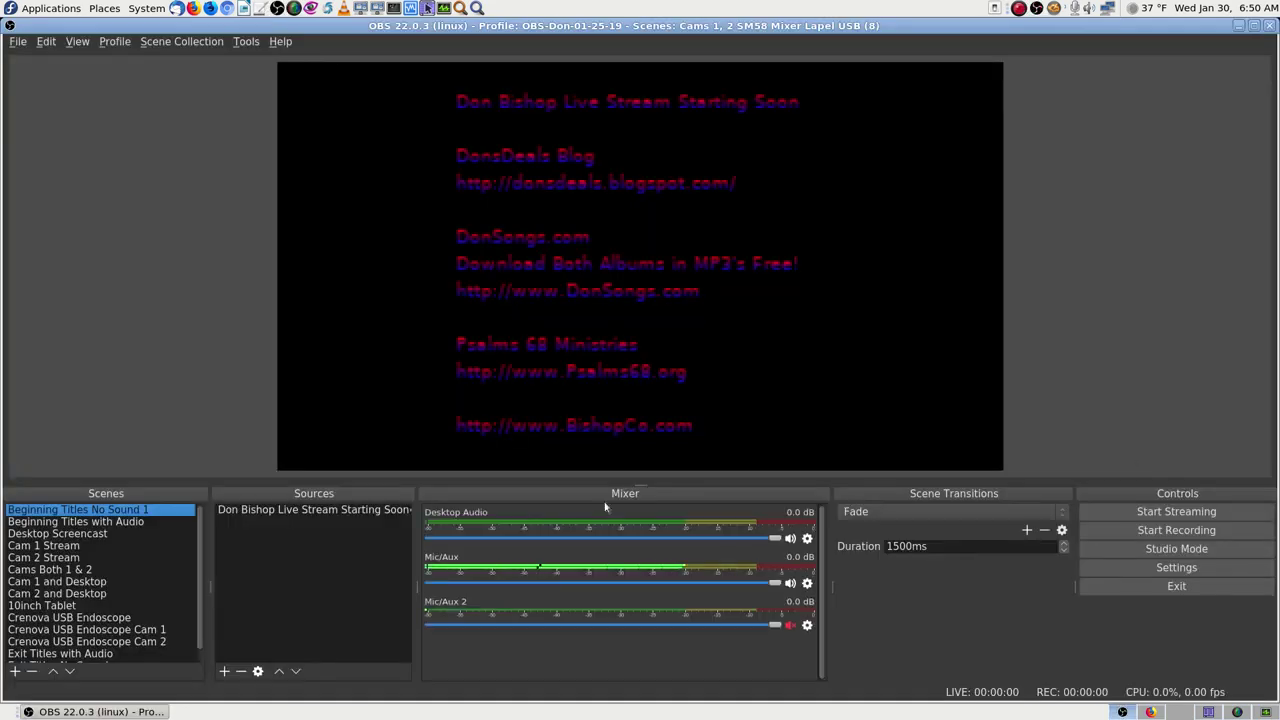
key("ctrl+alt+Left")
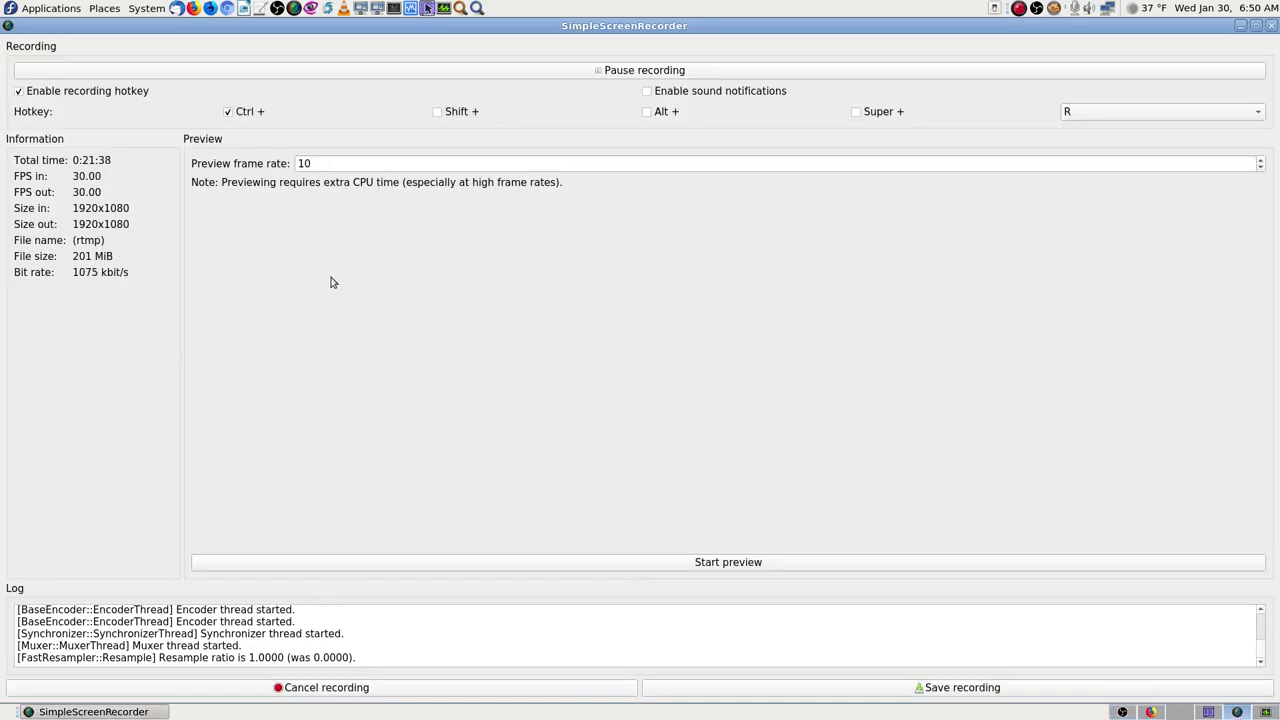
key("ctrl+alt+Left")
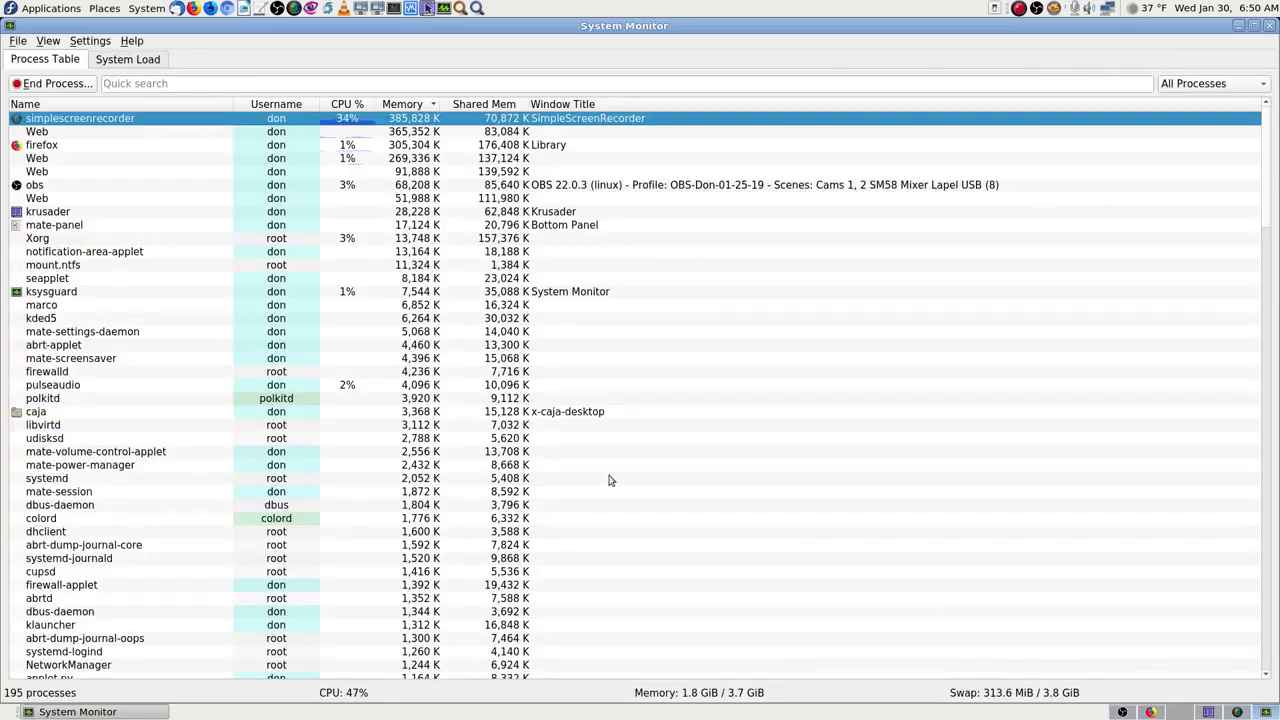
- Compare the CPU usage of the simplescreenrecorder and obs processes in System Monitor while OBS is not recording
mouse_move(352, 135)
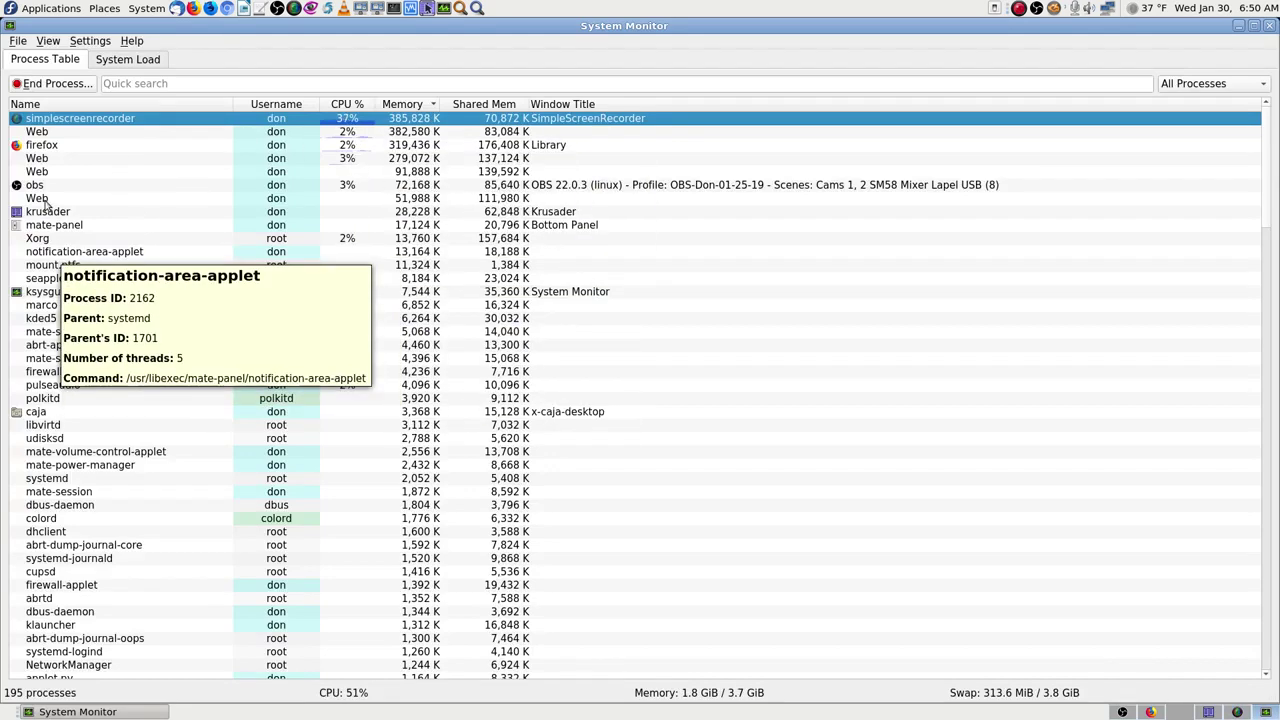
left_click(380, 187)
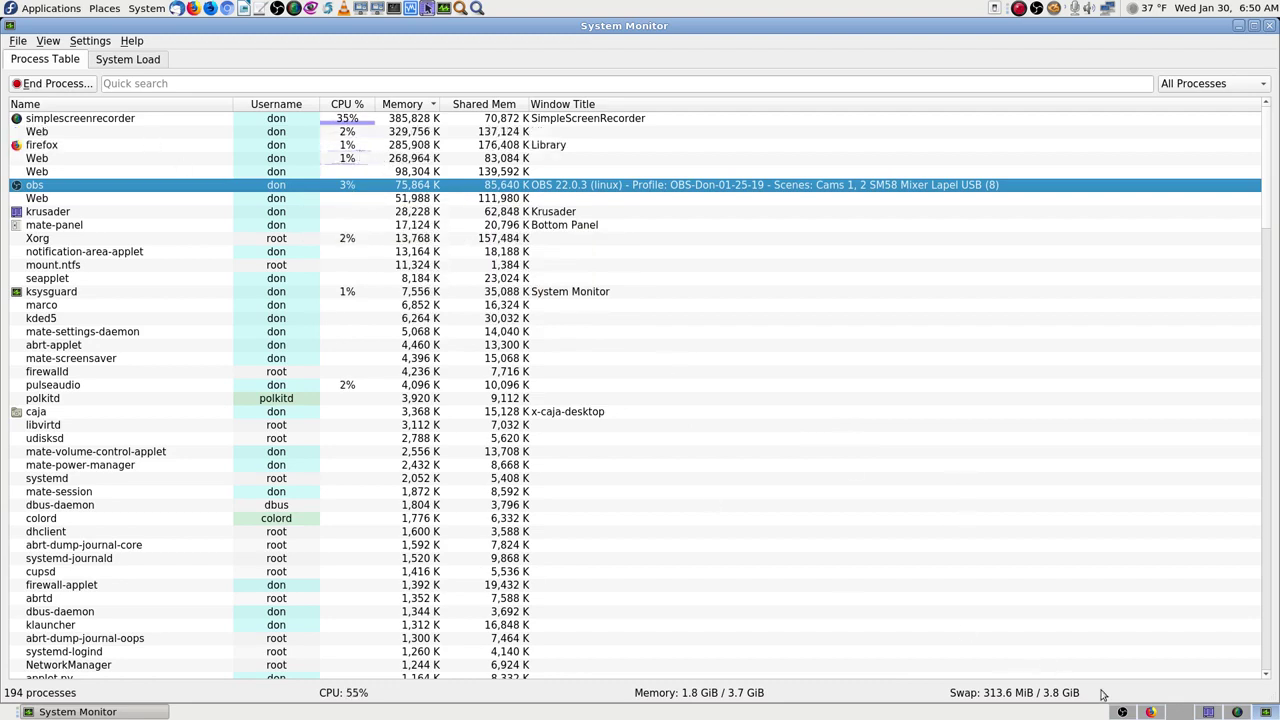
- Switch to OBS, select the Desktop Screencast scene and start recording
left_click(1152, 712)
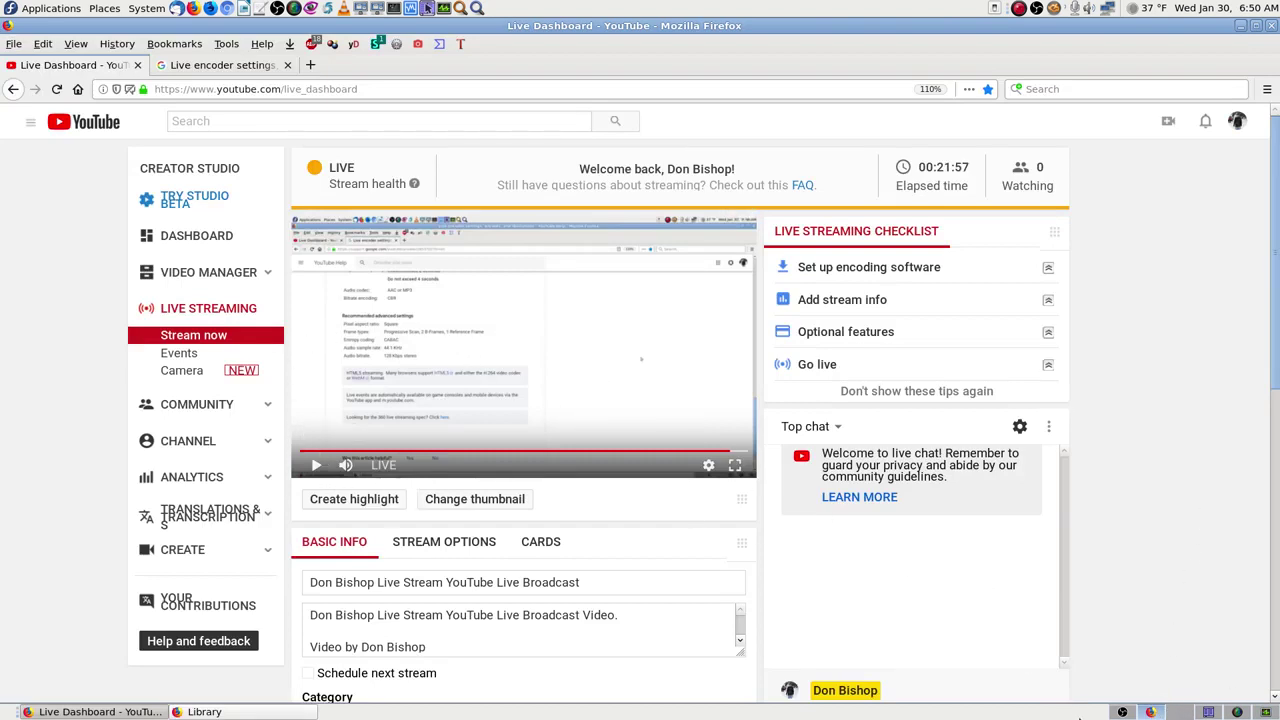
left_click(1136, 713)
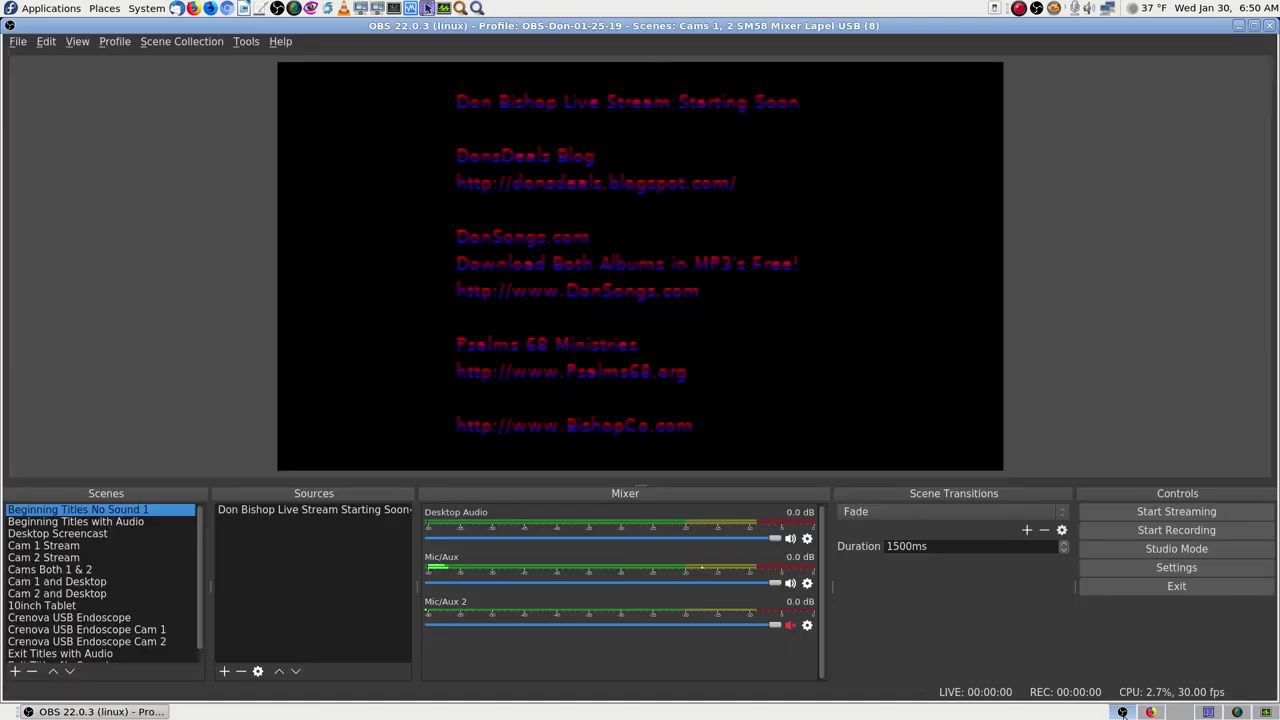
left_click(101, 535)
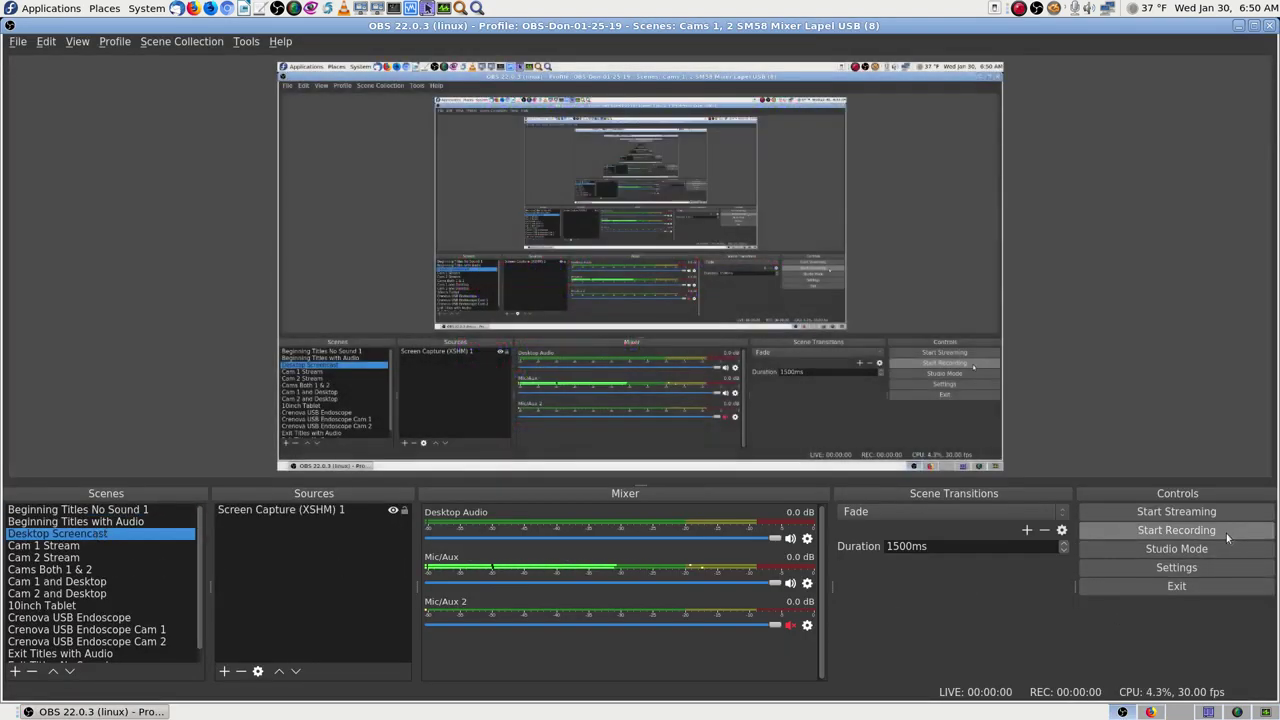
left_click(1226, 533)
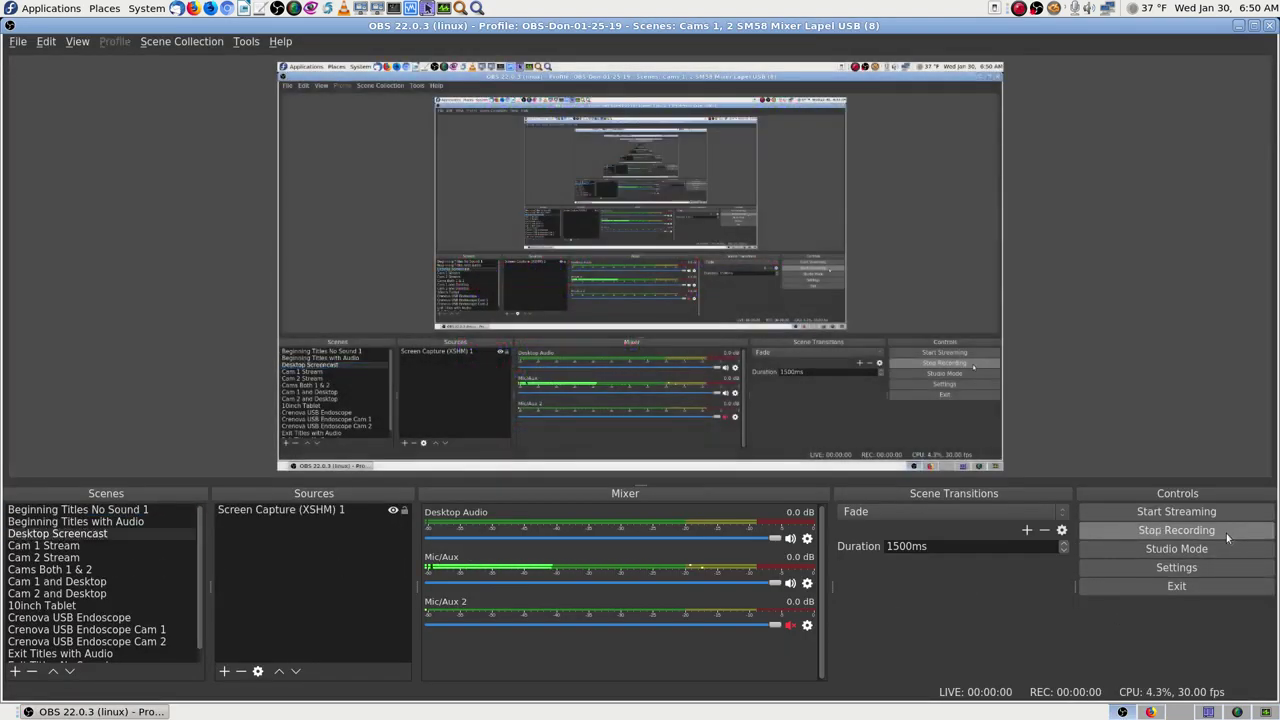
- Check the stream information in SimpleScreenRecorder and both recorders' CPU usage in System Monitor while OBS is recording
left_click(1151, 711)
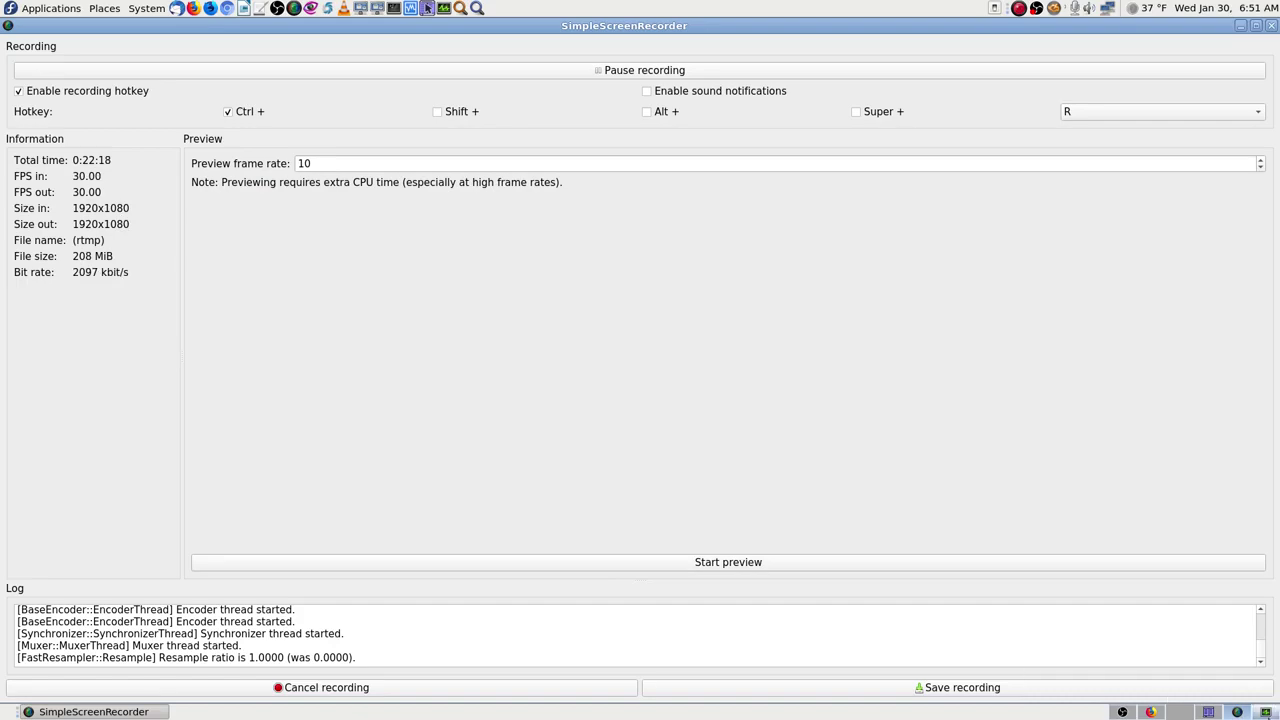
left_click(1151, 711)
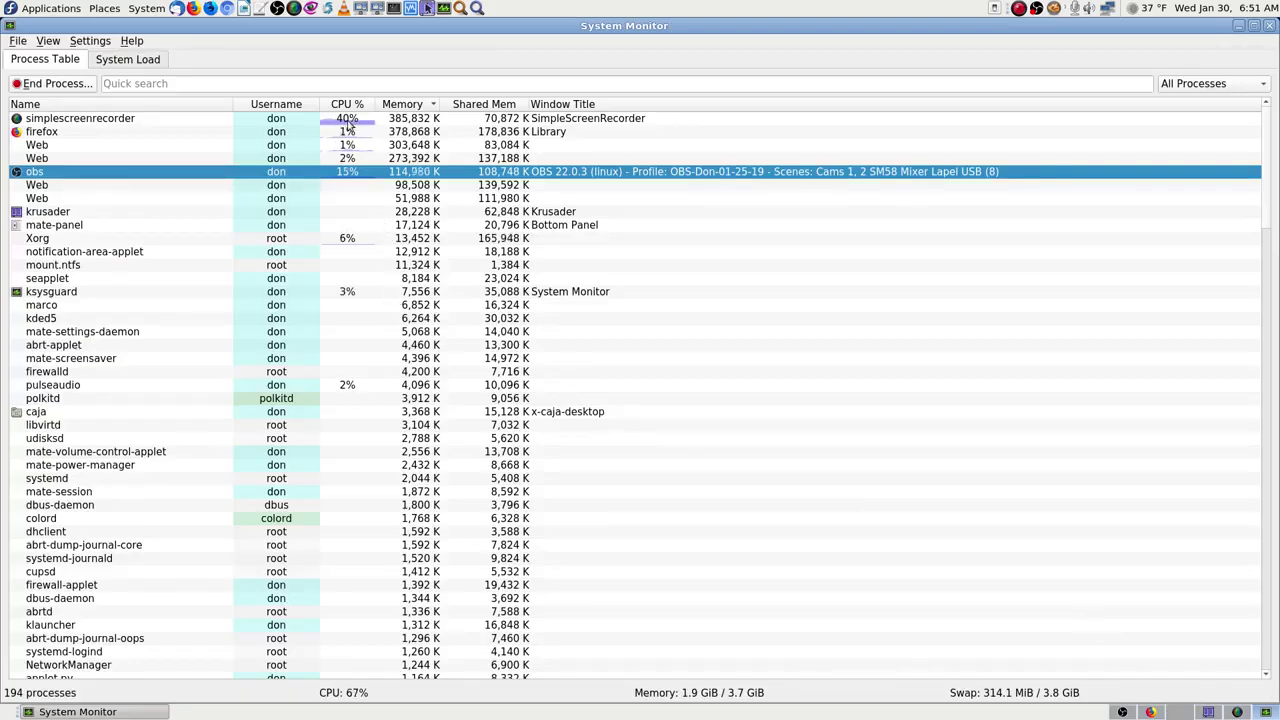
mouse_move(351, 124)
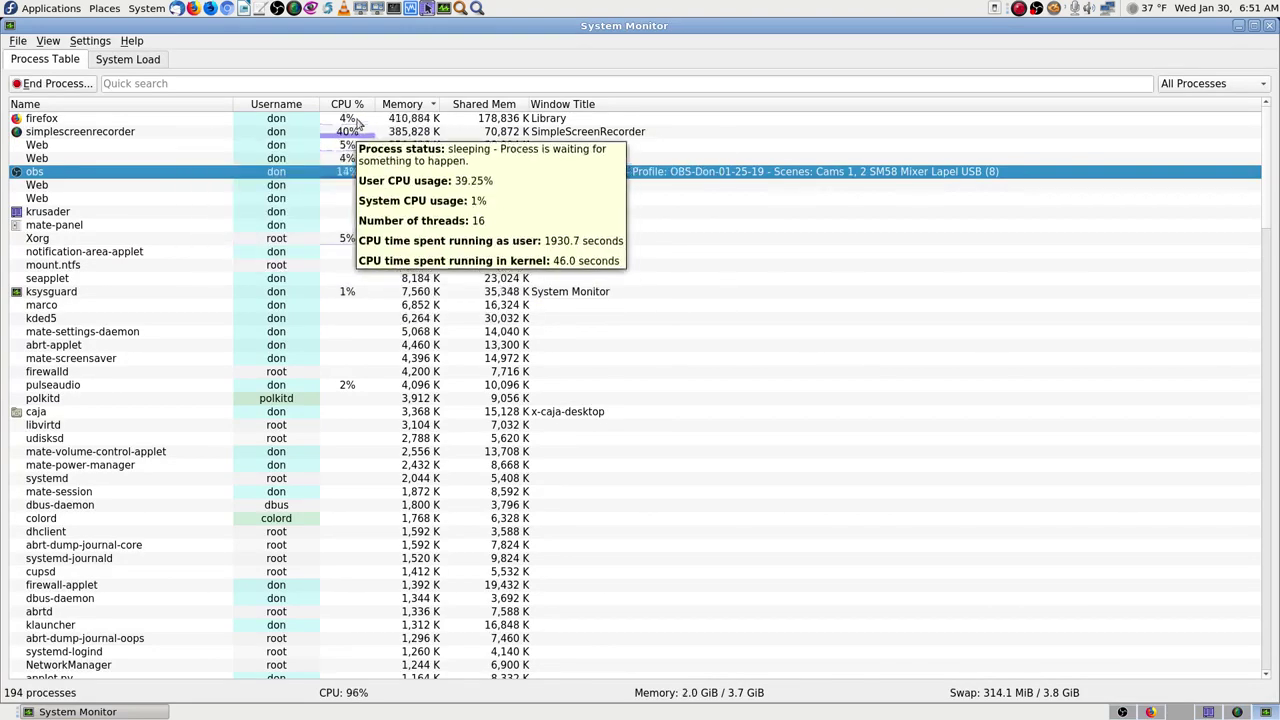
mouse_move(351, 172)
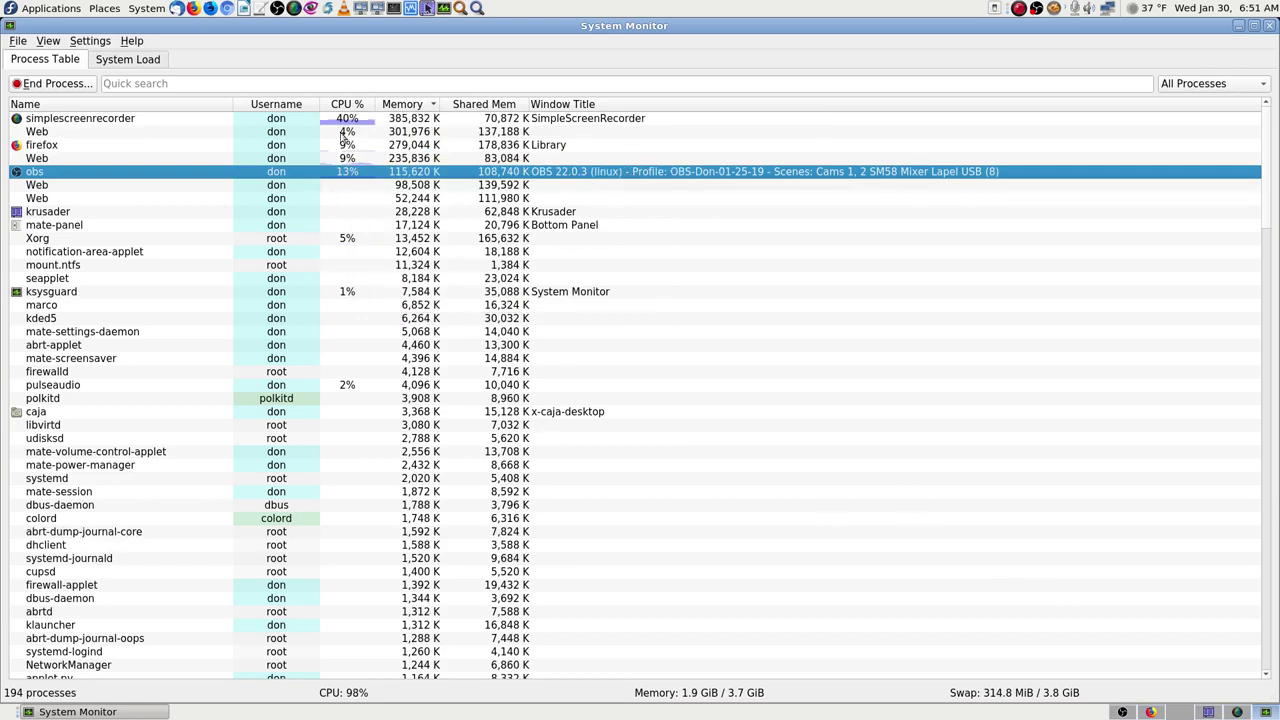
- Reload the Live Dashboard in Firefox, check the stream preview's playback with sound on, and pause it
left_click(1153, 712)
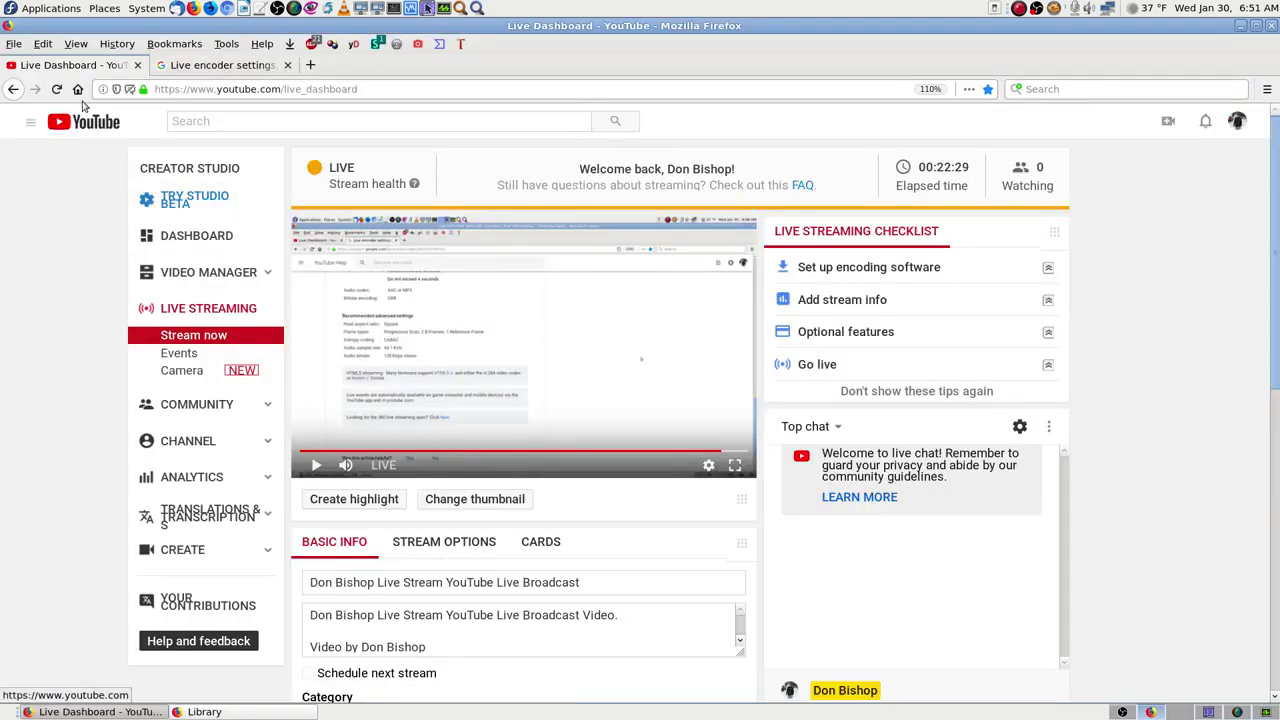
left_click(57, 89)
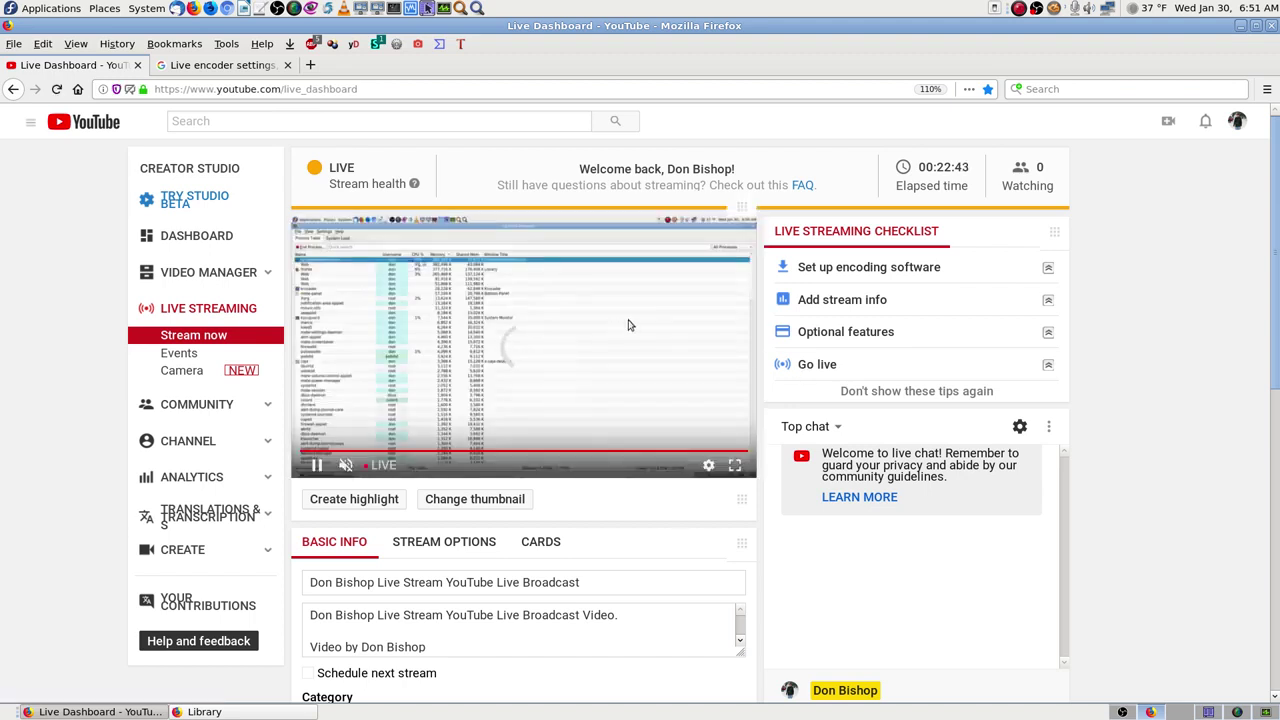
left_click(345, 465)
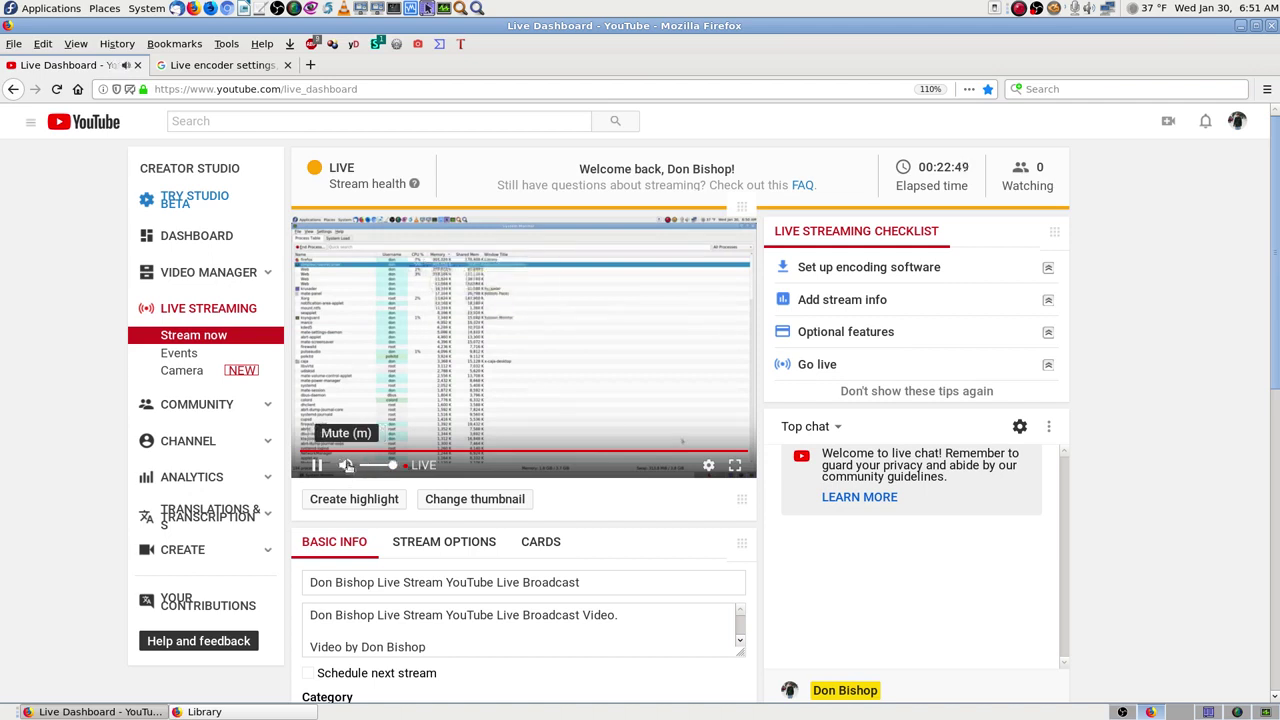
left_click(345, 465)
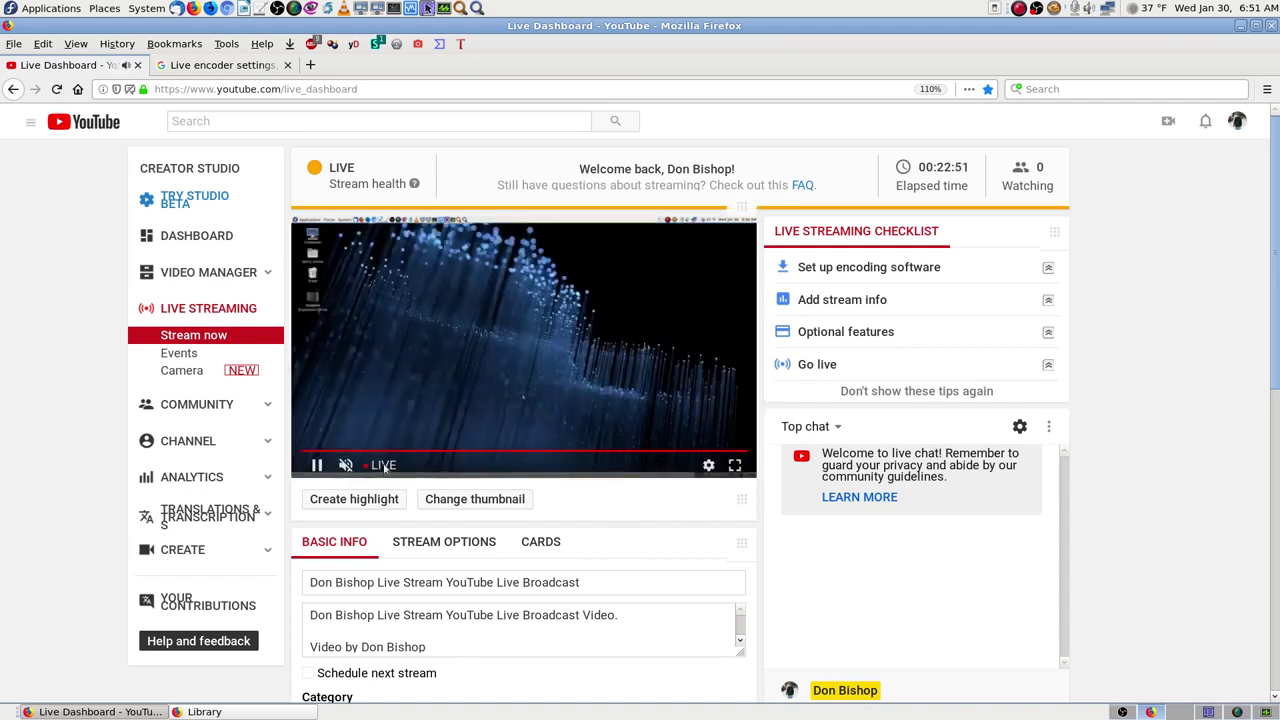
left_click(345, 465)
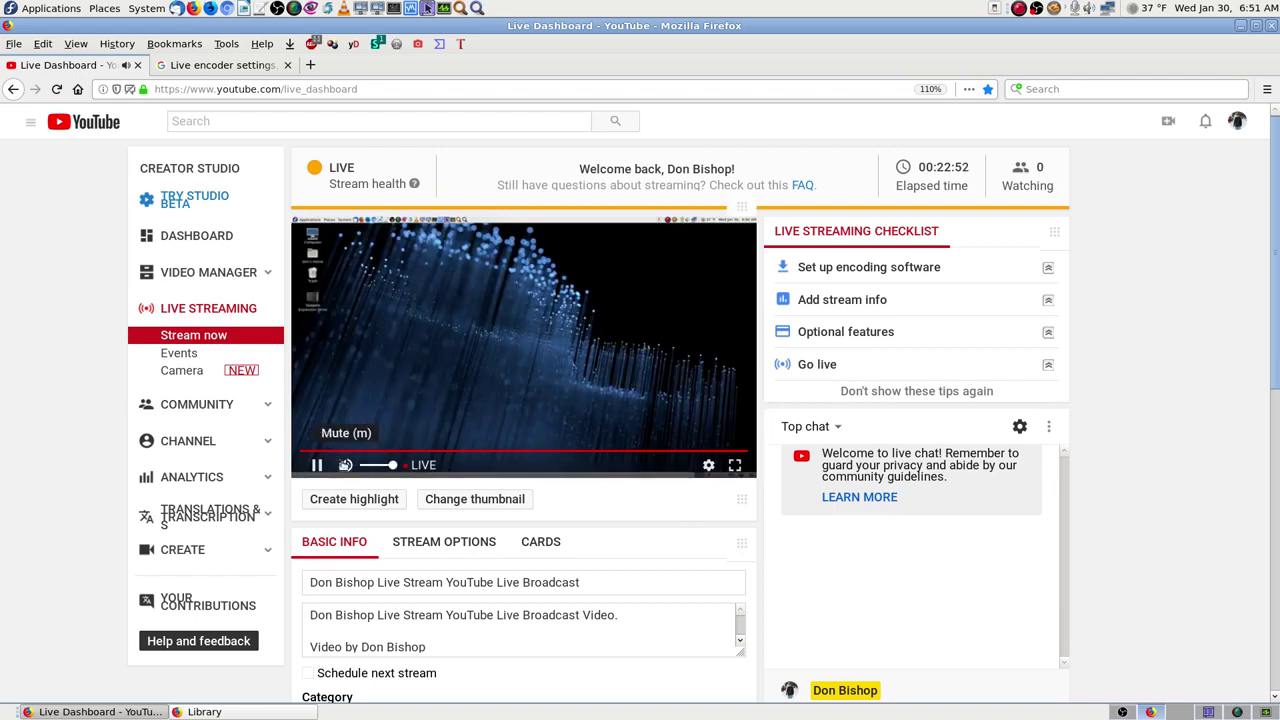
left_click(538, 334)
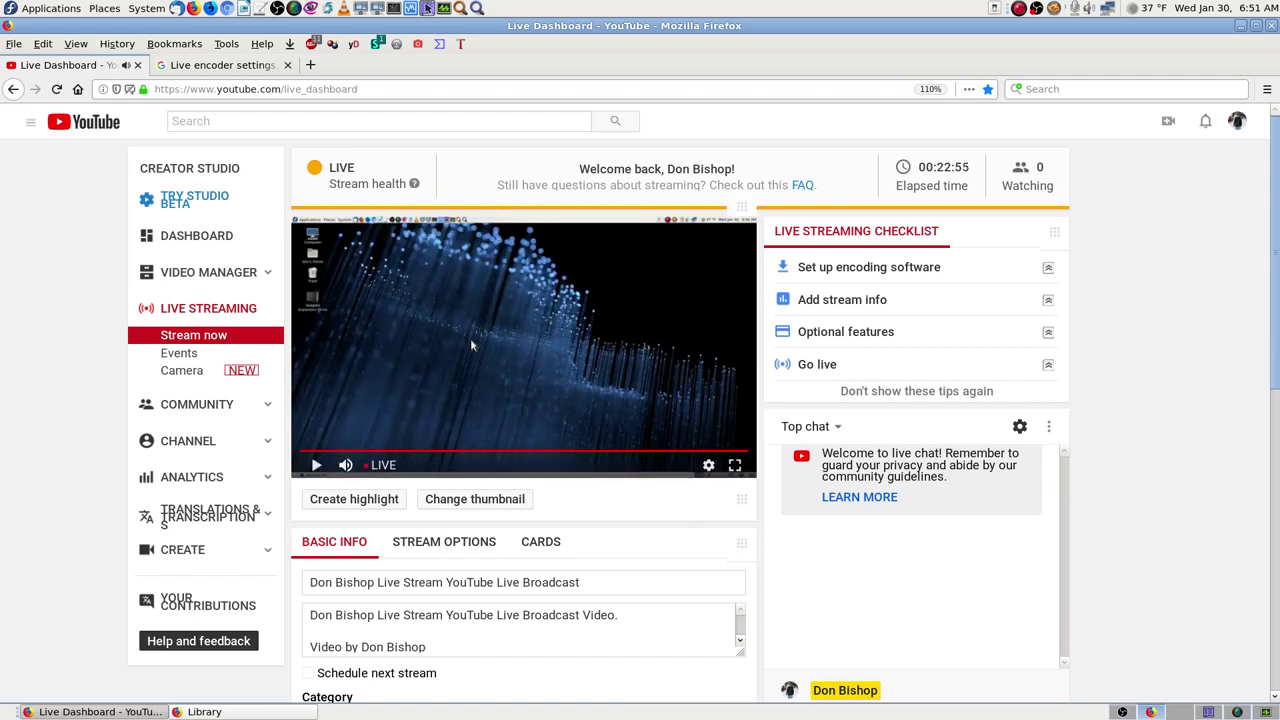
- Check the CPU load in System Monitor, the stream health on the Live Dashboard and the output frame rate in SimpleScreenRecorder
left_click(1265, 713)
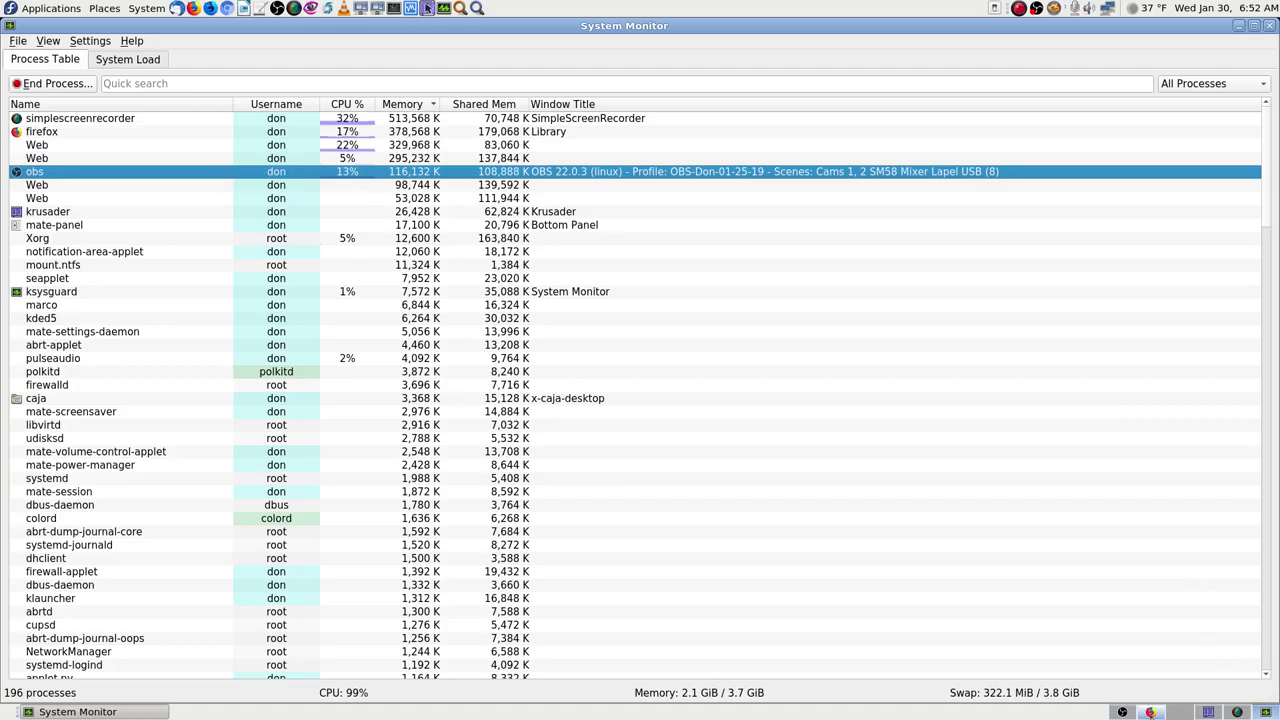
left_click(1150, 712)
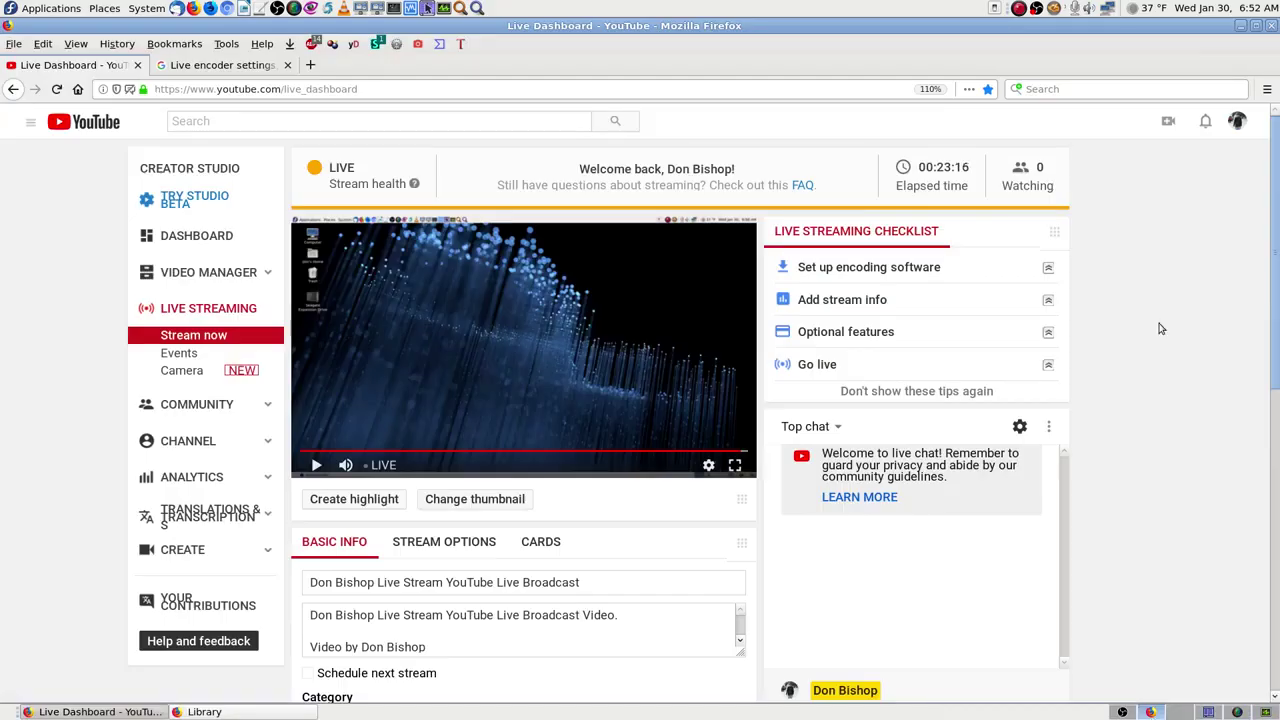
left_click(1238, 712)
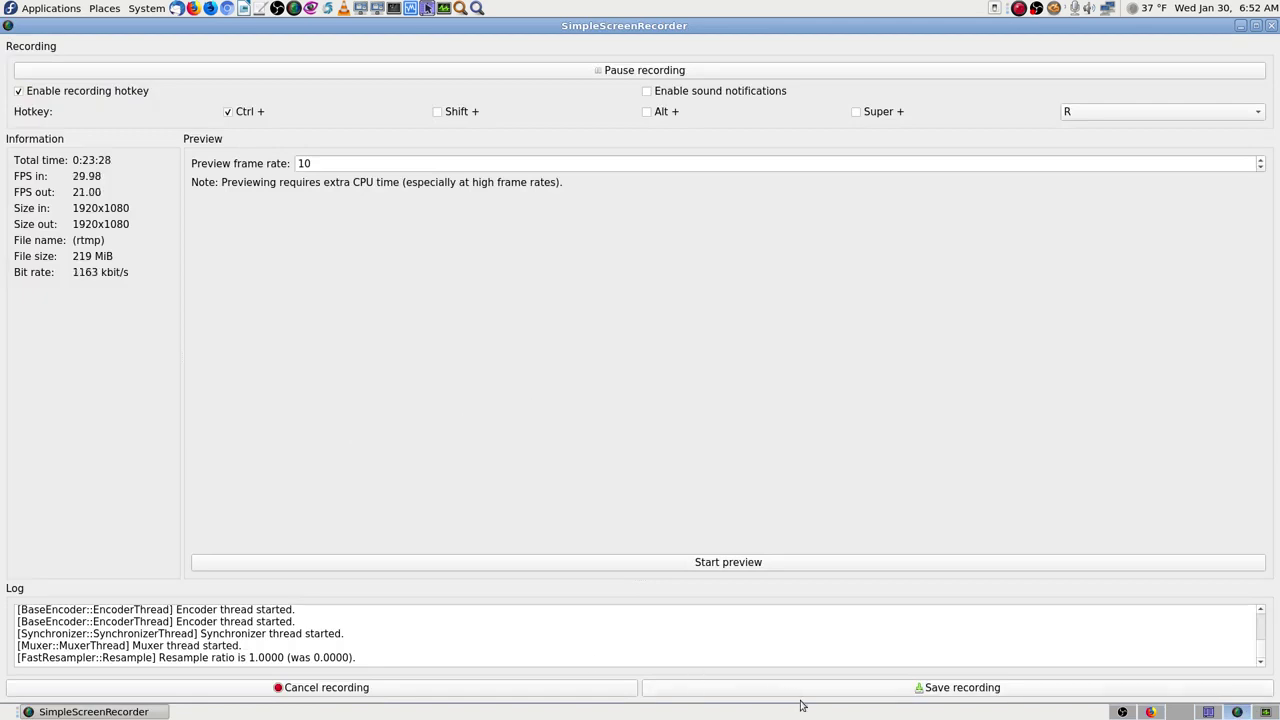